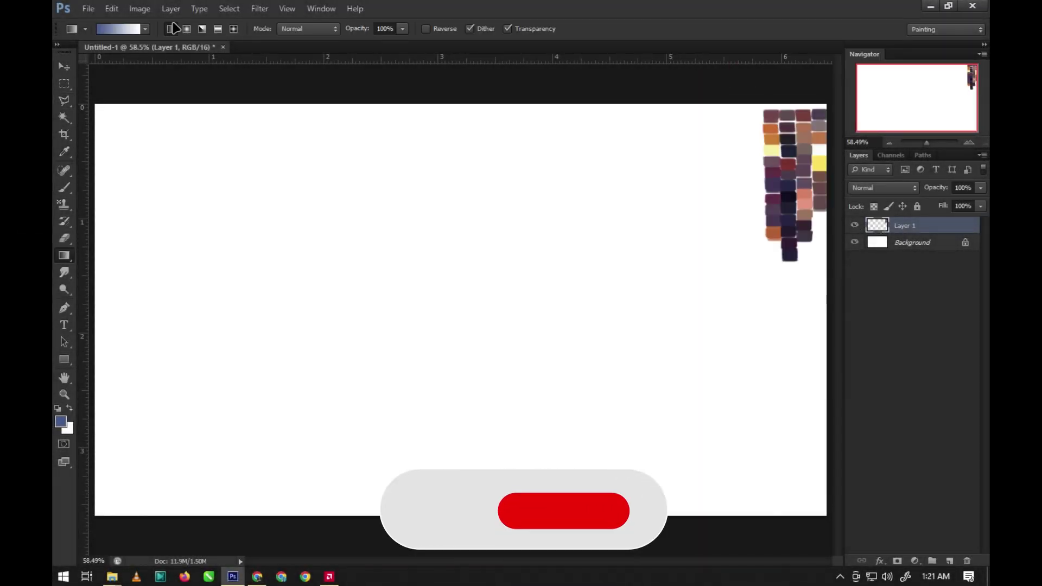
- Lay a vertical purple-to-white gradient and add a new empty layer
key(i)
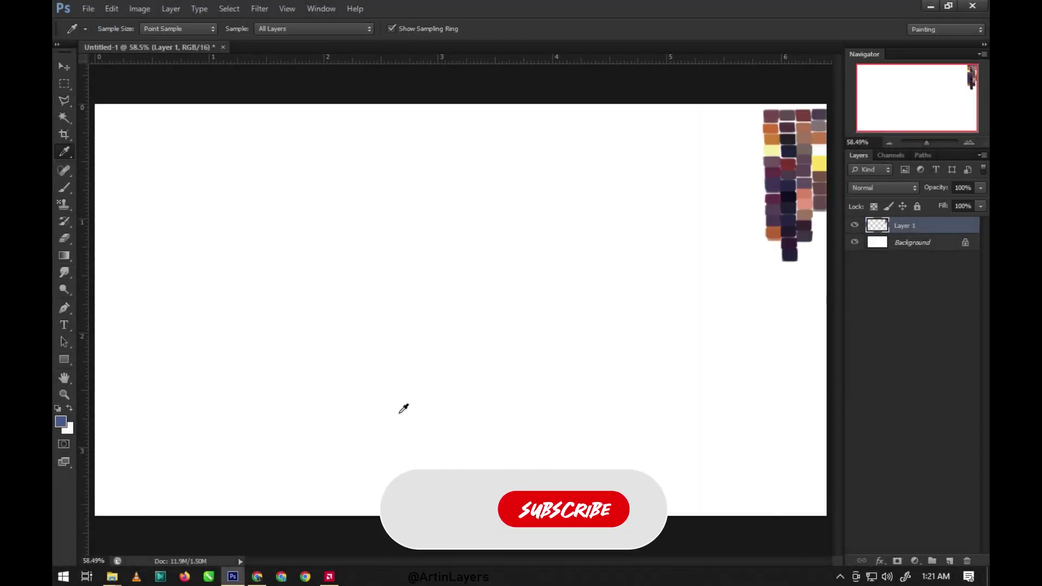
key(g)
drag(470, 76, 465, 398)
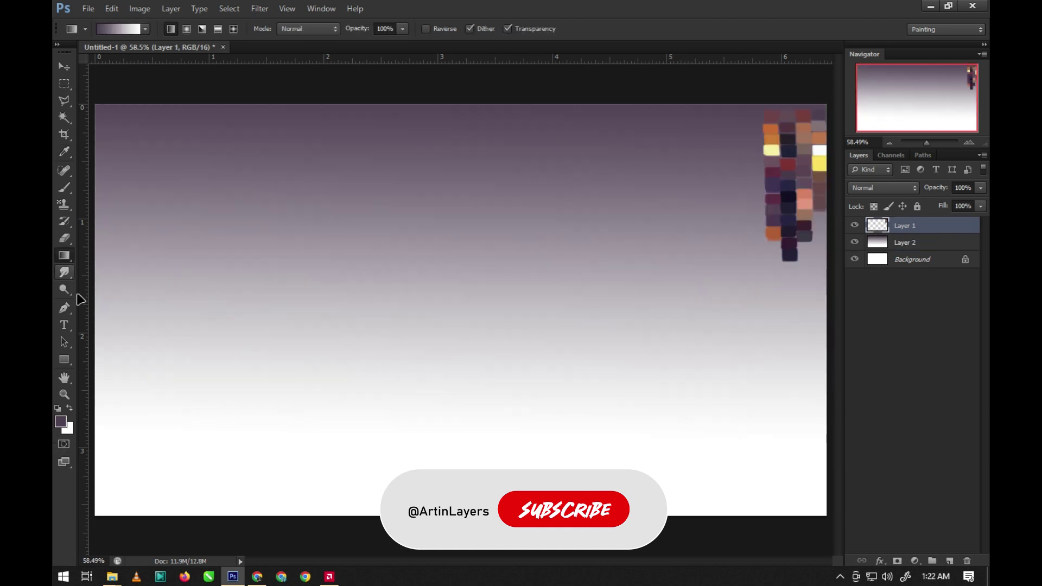
key(i)
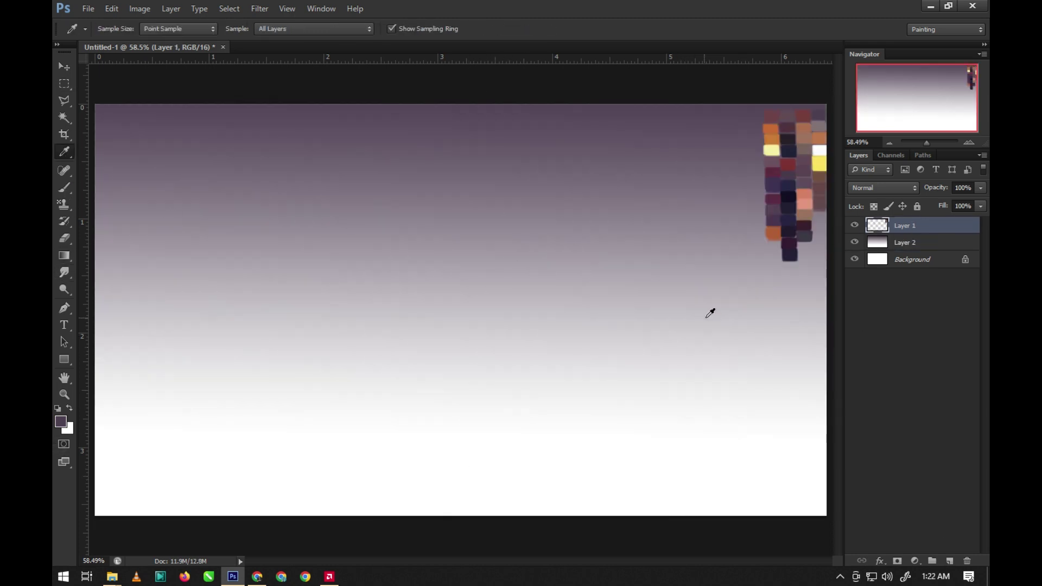
key(g)
key(ctrl+shift+alt+n)
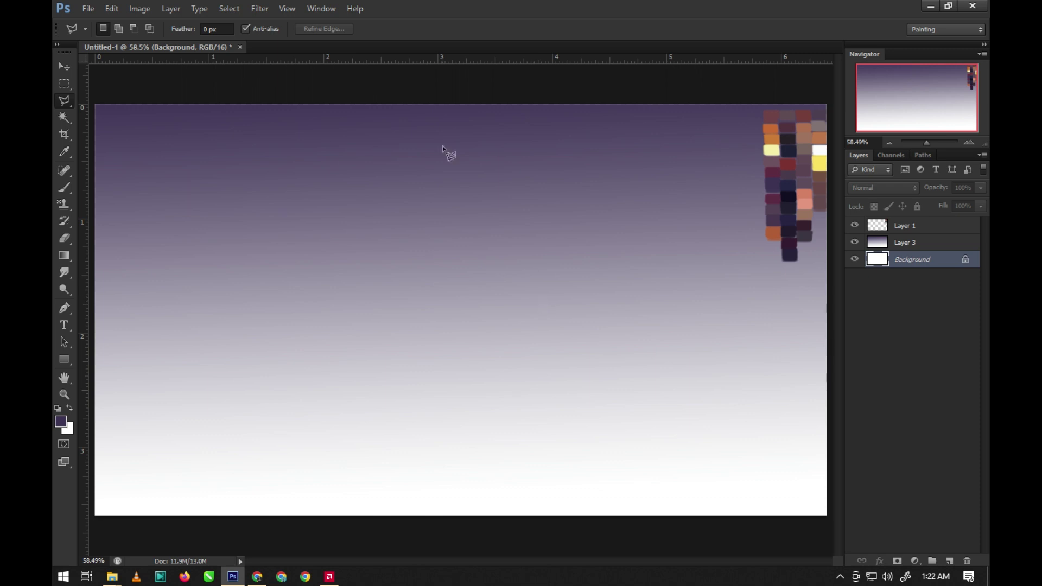
- Set a light blue background colour, hide the first gradient, and drag a diagonal purple-to-blue gradient
key(g)
click(67, 428)
click(221, 330)
click(242, 365)
click(477, 321)
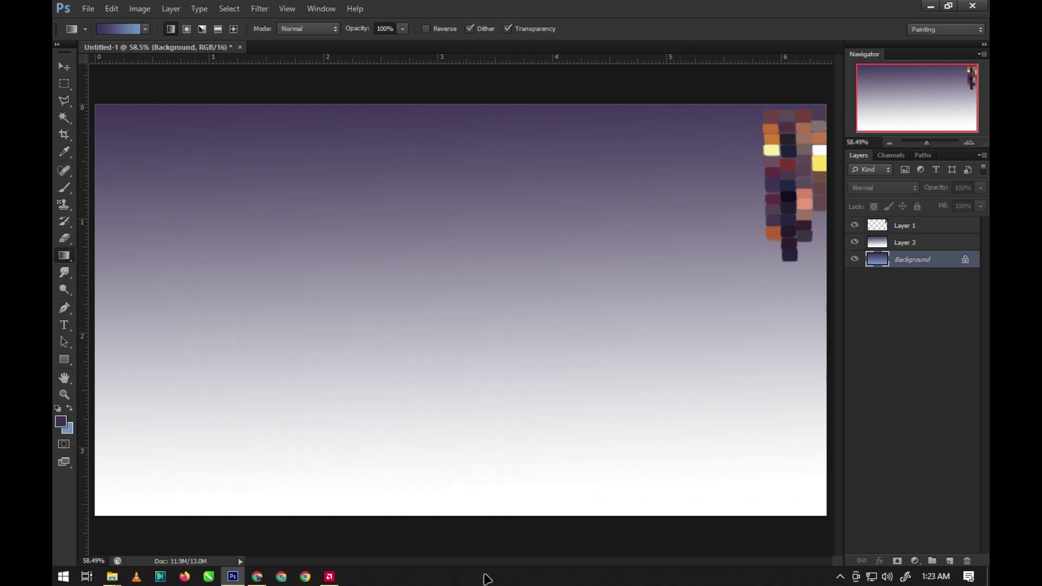
click(854, 242)
drag(554, 130, 600, 437)
drag(603, 109, 577, 366)
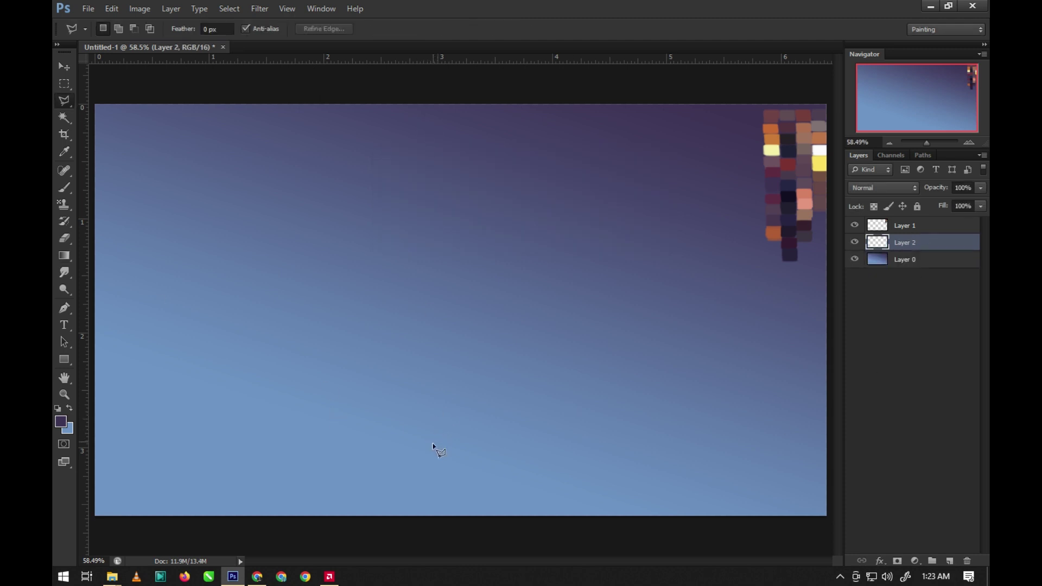
- Outline the twin spires, including the gap between them and the curved right top
mouse_move(456, 190)
mouse_down()
mouse_move(439, 142)
mouse_move(423, 209)
mouse_up()
mouse_move(412, 251)
mouse_down()
mouse_move(415, 343)
mouse_move(410, 318)
mouse_up()
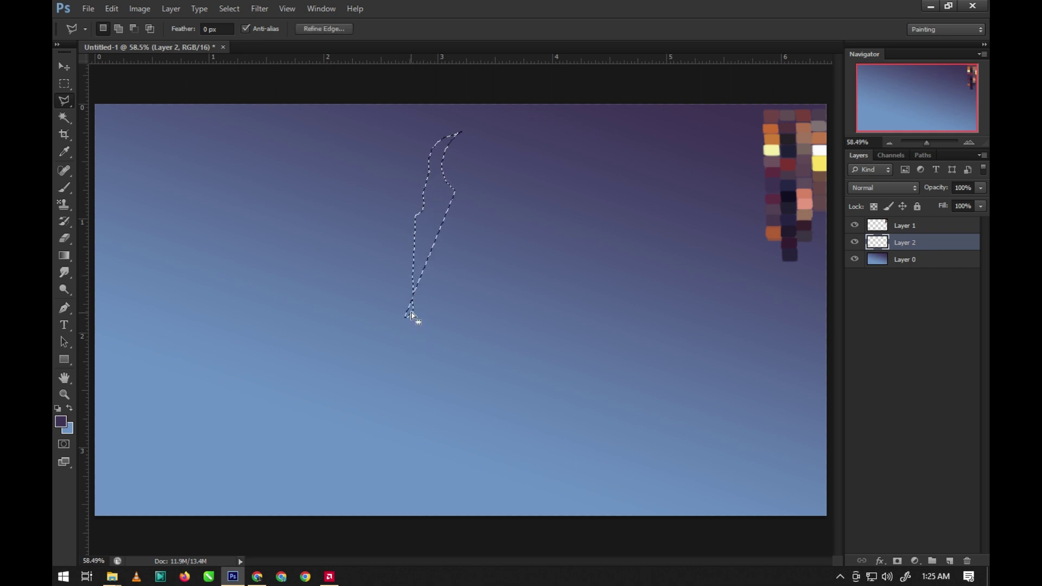
drag(456, 193, 458, 339)
click(457, 258)
click(466, 261)
click(469, 342)
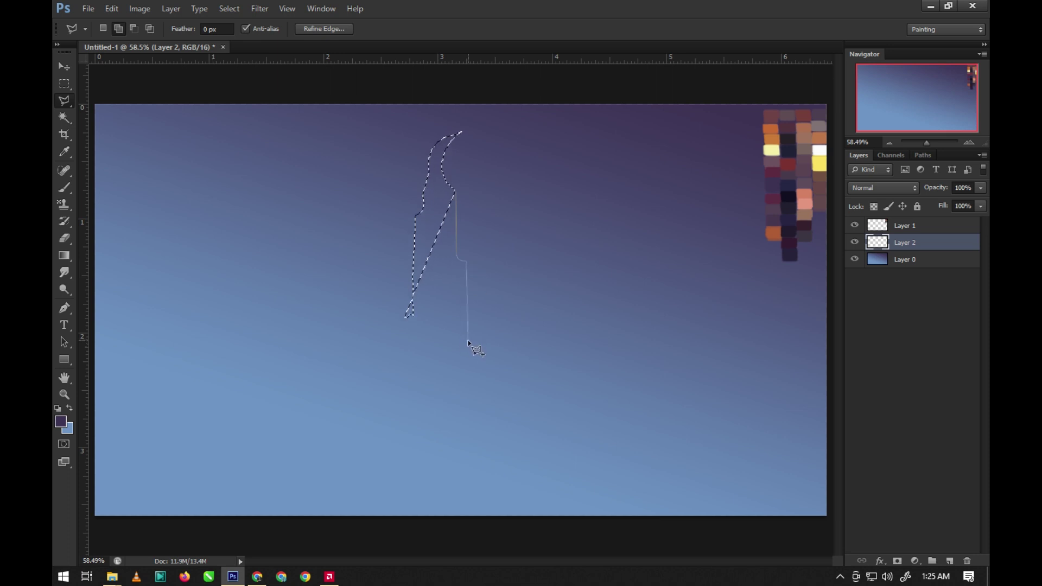
click(475, 345)
click(483, 262)
click(492, 257)
click(494, 187)
click(488, 166)
click(471, 155)
click(496, 164)
click(511, 179)
click(523, 220)
- Extend the outline along the wide rocky base and small left peak, closing the selection
click(526, 341)
click(544, 355)
click(602, 376)
click(616, 374)
click(666, 390)
click(751, 396)
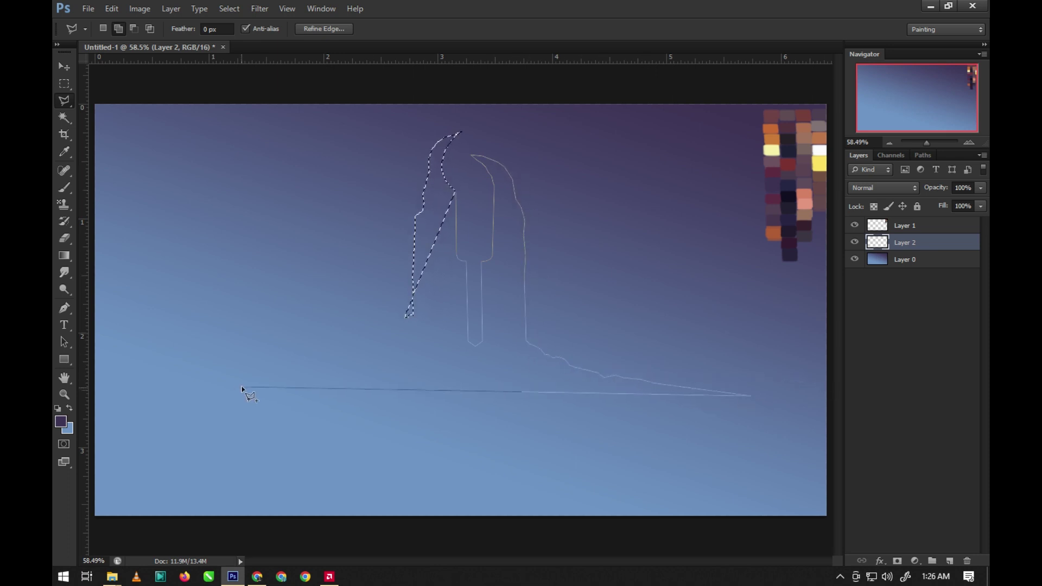
click(233, 396)
click(273, 382)
click(297, 353)
click(303, 346)
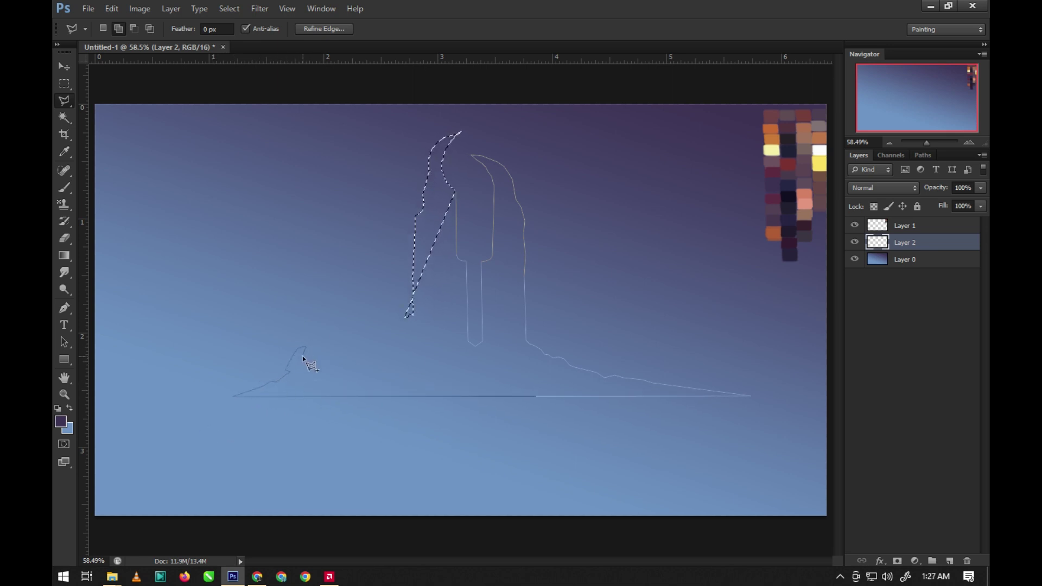
click(325, 376)
click(359, 338)
click(373, 334)
click(407, 316)
- Add the missing ridge sliver with the Lasso and fill the silhouette dark red
right_click(64, 101)
click(109, 99)
drag(456, 191, 411, 315)
key(i)
click(798, 128)
key(alt+BackSpace)
key(ctrl+d)
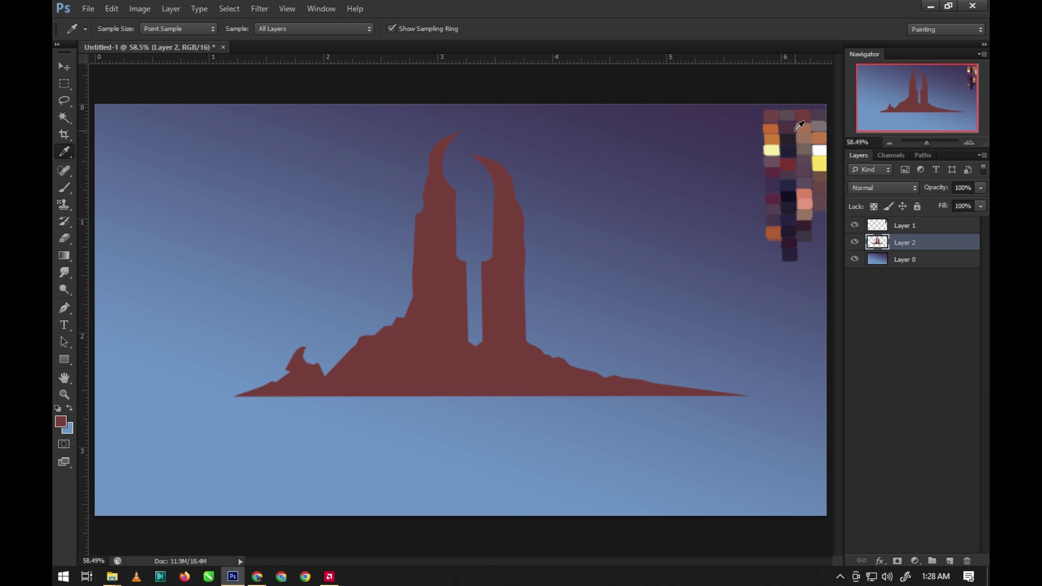
key(ctrl+shift+alt+n)
key(l)
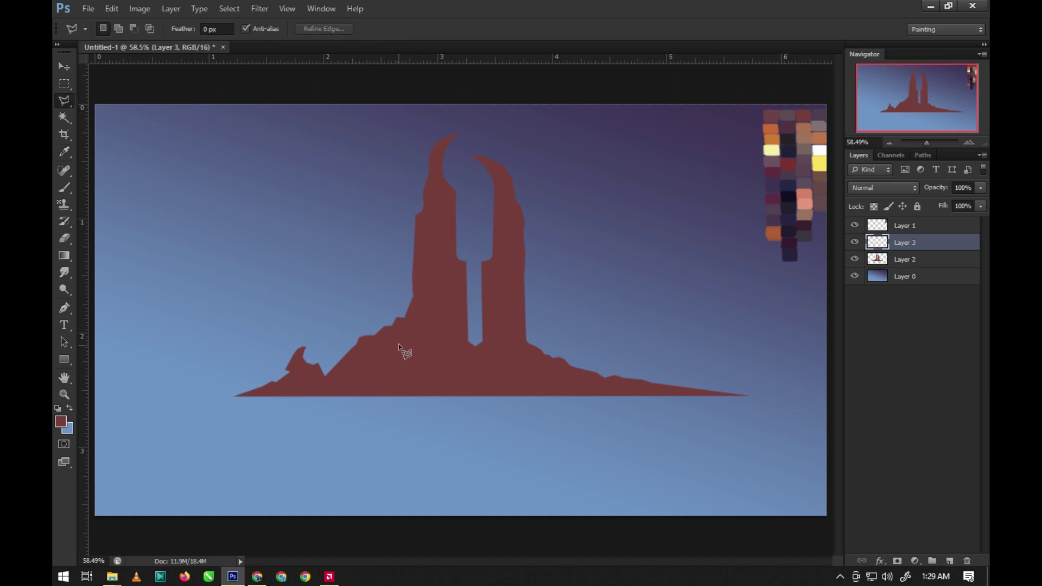
- Outline a front rock with smaller spires and fill it dark navy on Layer 3
mouse_move(416, 331)
mouse_down()
mouse_move(449, 261)
mouse_move(461, 346)
mouse_move(470, 361)
mouse_move(495, 361)
mouse_move(488, 349)
mouse_up()
mouse_move(514, 342)
mouse_down()
mouse_move(533, 206)
mouse_move(562, 320)
mouse_up()
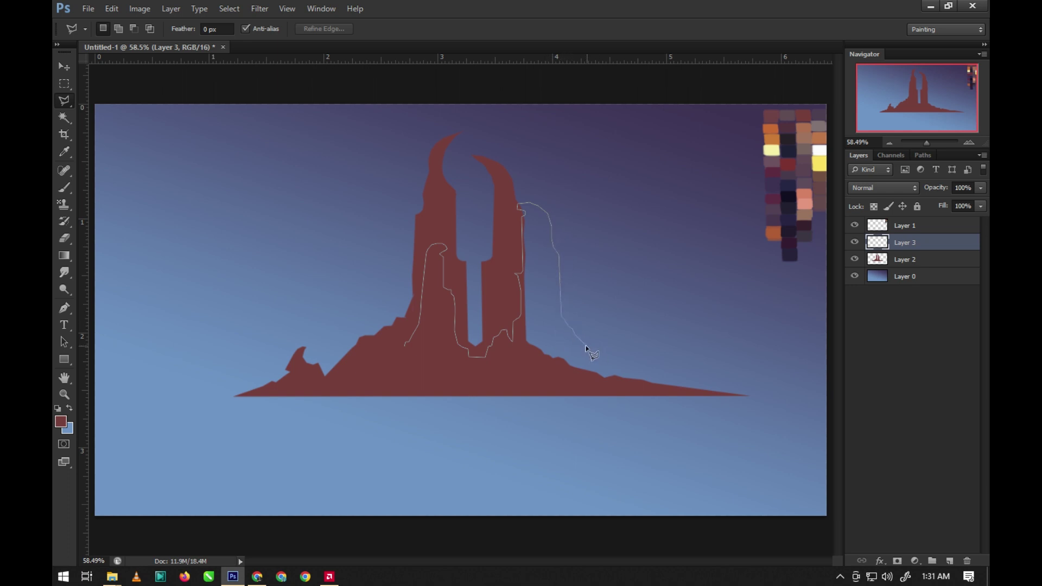
mouse_move(654, 398)
mouse_down()
mouse_move(163, 405)
mouse_move(404, 356)
mouse_up()
key(i)
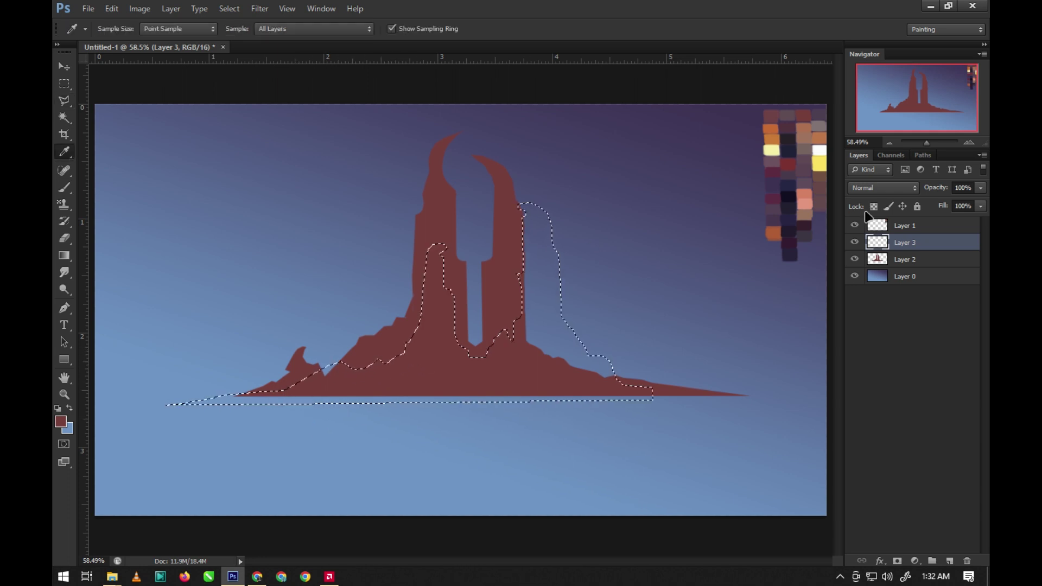
key(alt+BackSpace)
key(ctrl+d)
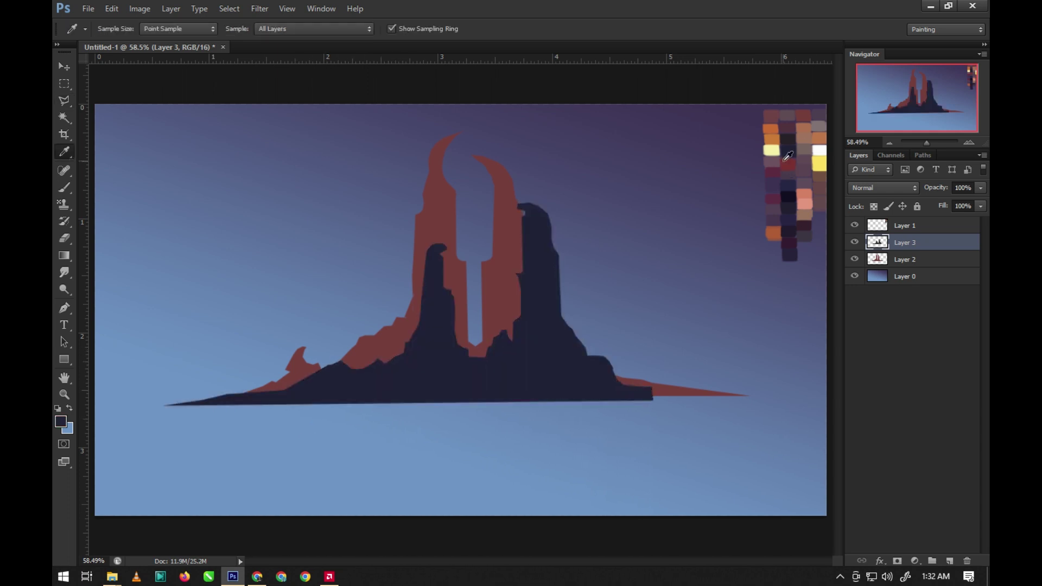
click(949, 560)
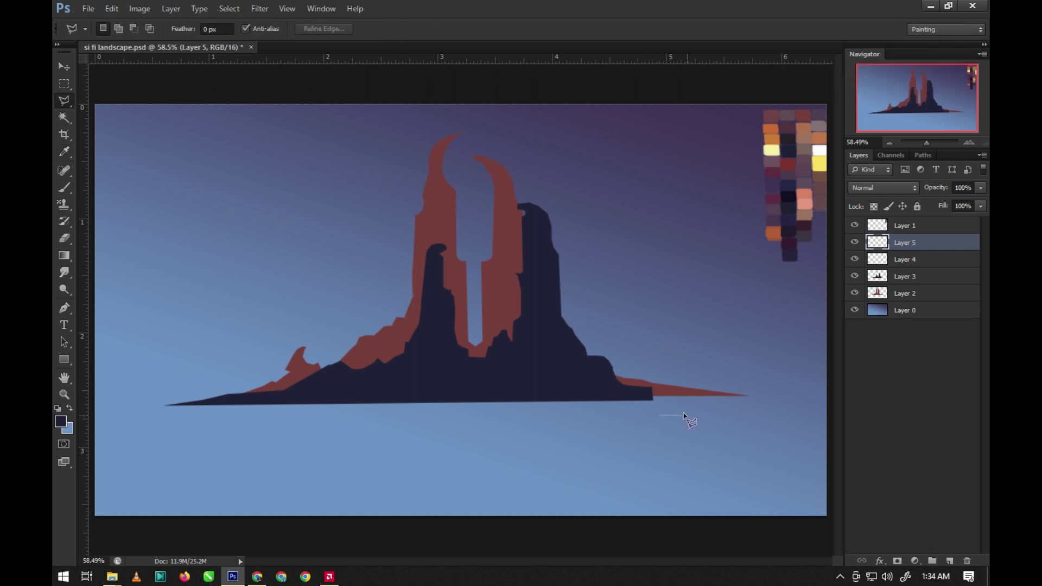
- Fill a small rock on the right horizon with a near-black colour from the swatches
click(687, 415)
click(660, 415)
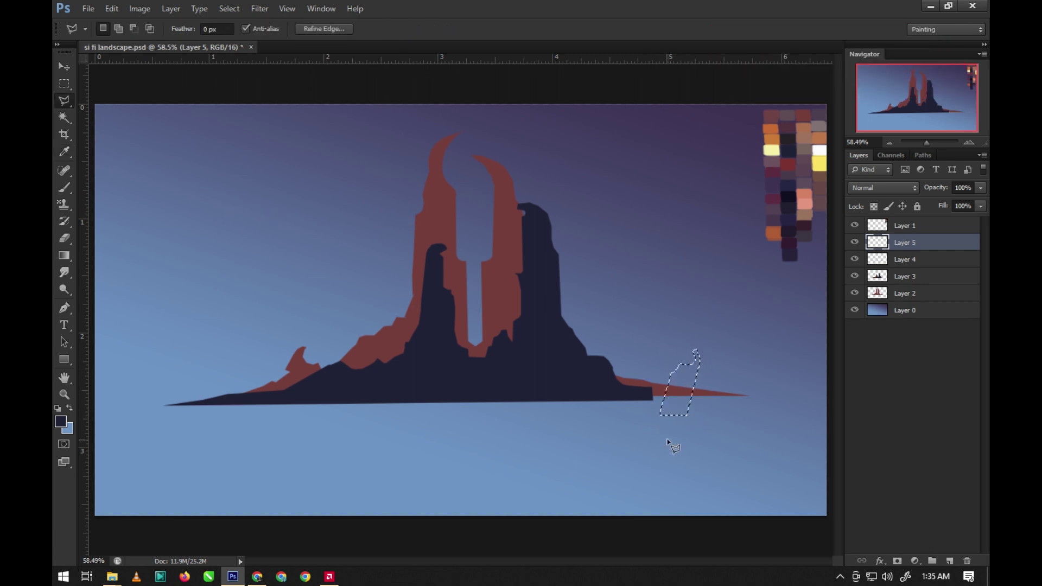
key(i)
click(752, 266)
key(alt+BackSpace)
key(ctrl+d)
key(l)
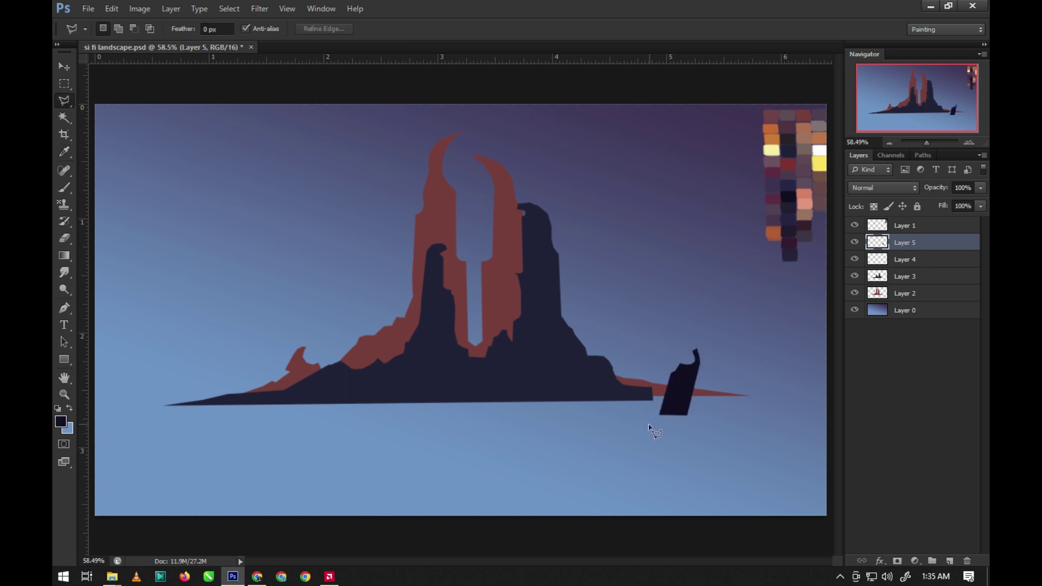
- Outline and fill a tall hooked rock at the far right with the dark colour
click(739, 443)
click(767, 353)
click(756, 334)
click(733, 352)
click(737, 375)
click(739, 442)
key(alt+BackSpace)
key(ctrl+d)
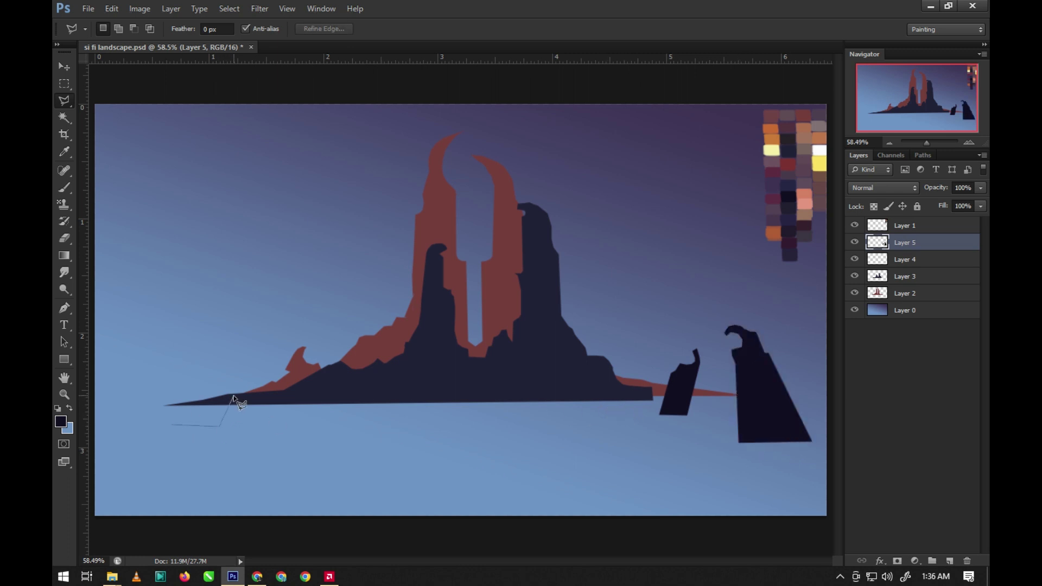
- Fill a left-side rock with the dark colour, add Layer 6 and save the document
double_click(210, 370)
key(alt+BackSpace)
key(ctrl+d)
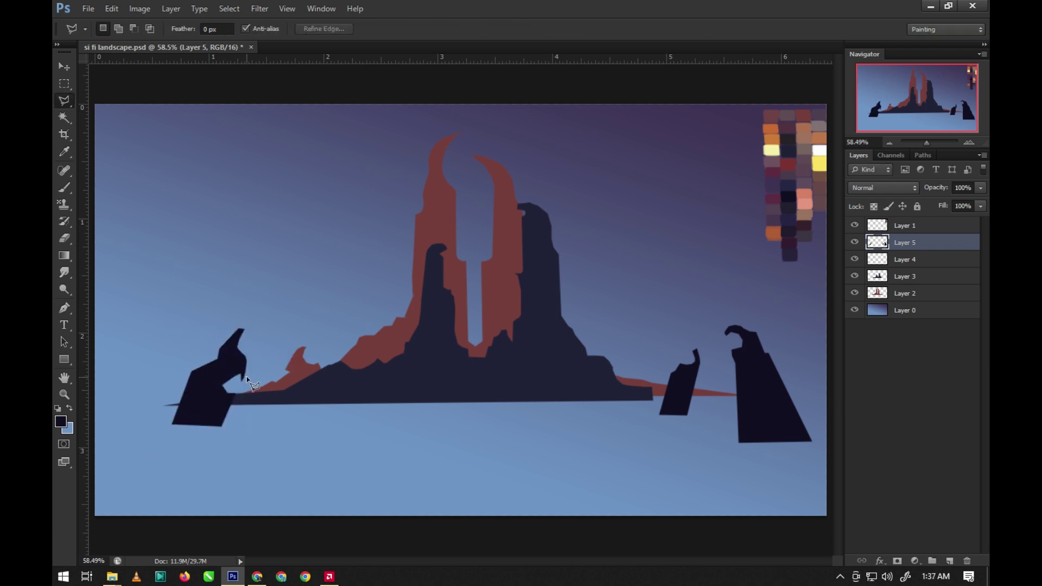
key(ctrl+shift+alt+n)
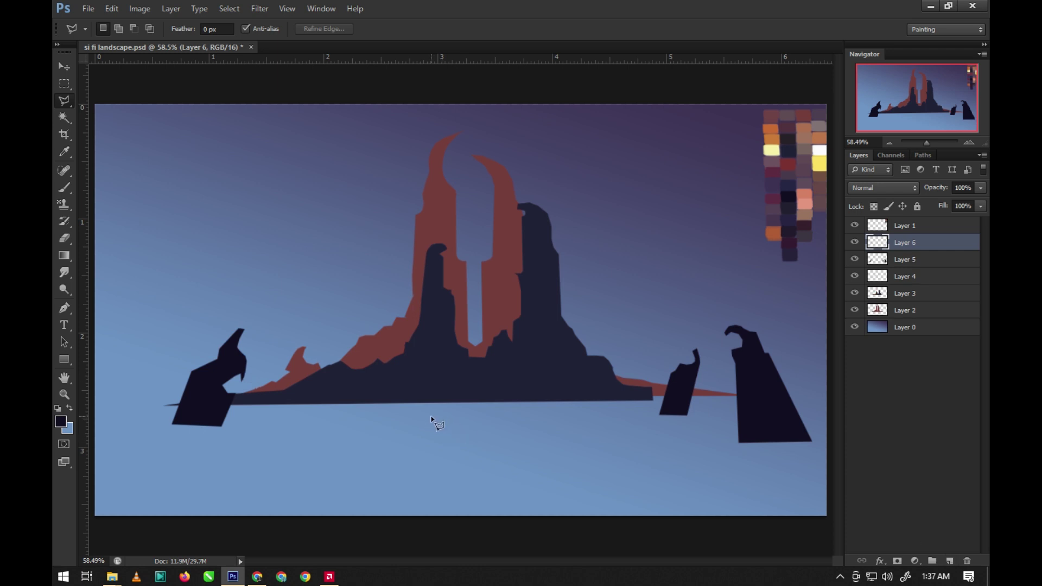
key(ctrl+s)
- Fill the main reflection along the canvas bottom and a small piece with dark navy
click(566, 514)
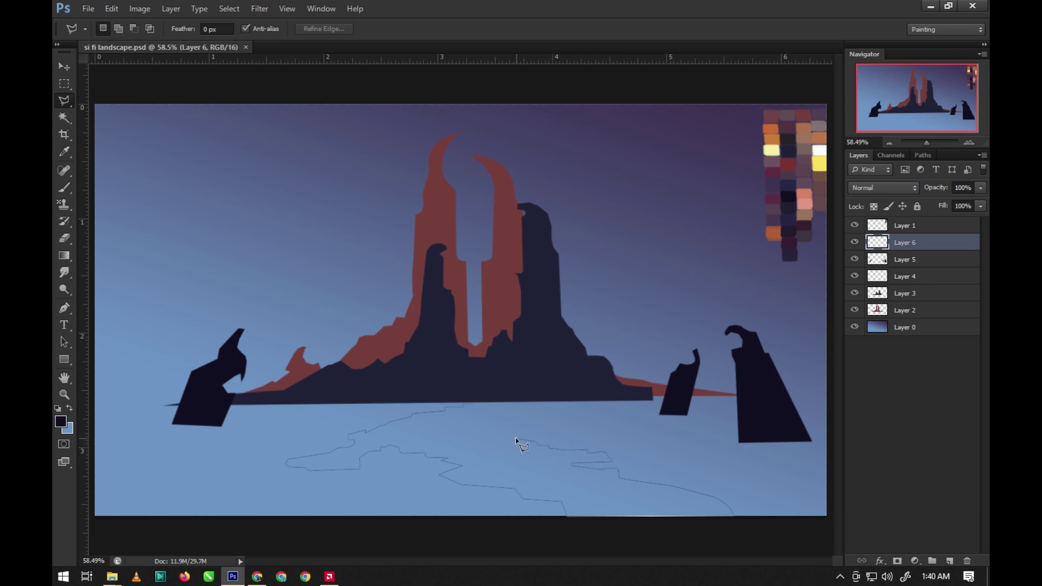
click(474, 406)
key(i)
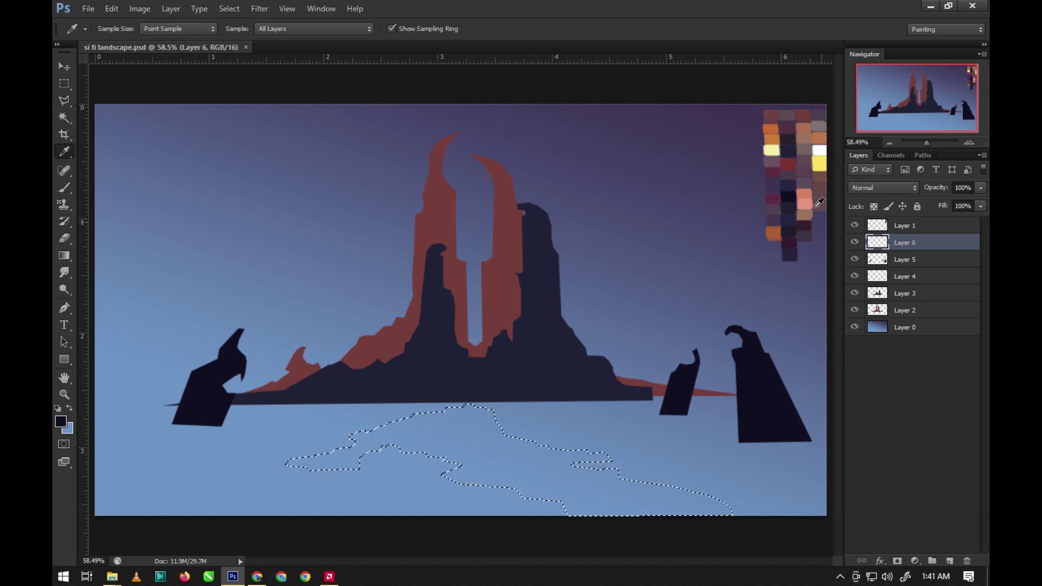
key(alt+BackSpace)
key(l)
key(ctrl+d)
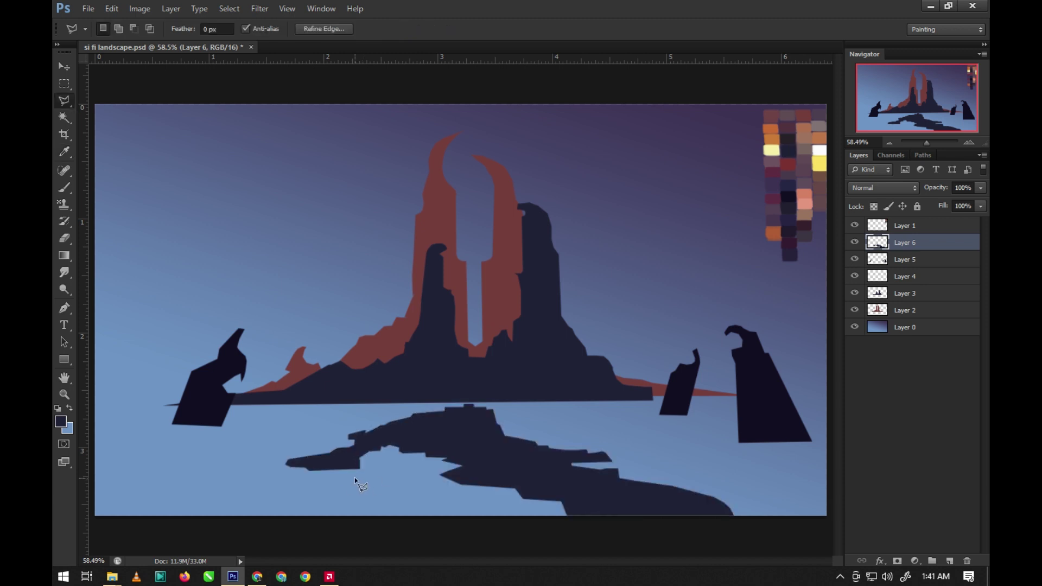
click(358, 485)
key(alt+BackSpace)
key(ctrl+d)
- Fill several thin reflection slivers below the rocks with dark navy
click(521, 420)
key(alt+BackSpace)
key(ctrl+d)
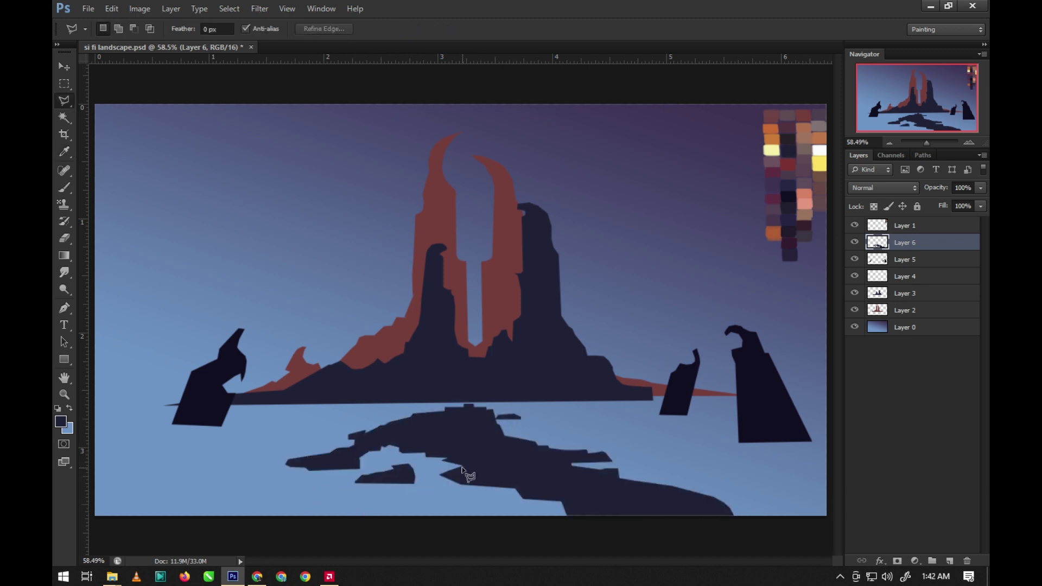
double_click(561, 441)
double_click(545, 417)
key(alt+BackSpace)
key(ctrl+d)
- Lasso freehand reflection pieces at the lower left and bottom centre and fill them navy
drag(64, 101, 106, 100)
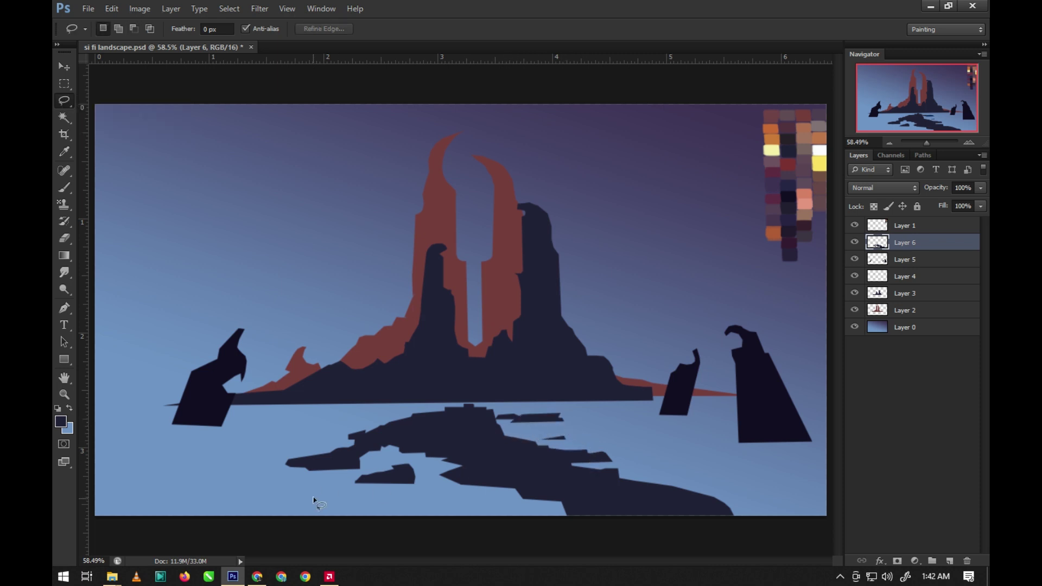
key(alt+BackSpace)
mouse_move(232, 500)
mouse_down()
mouse_move(336, 492)
mouse_move(293, 490)
mouse_up()
key(alt+BackSpace)
key(ctrl+d)
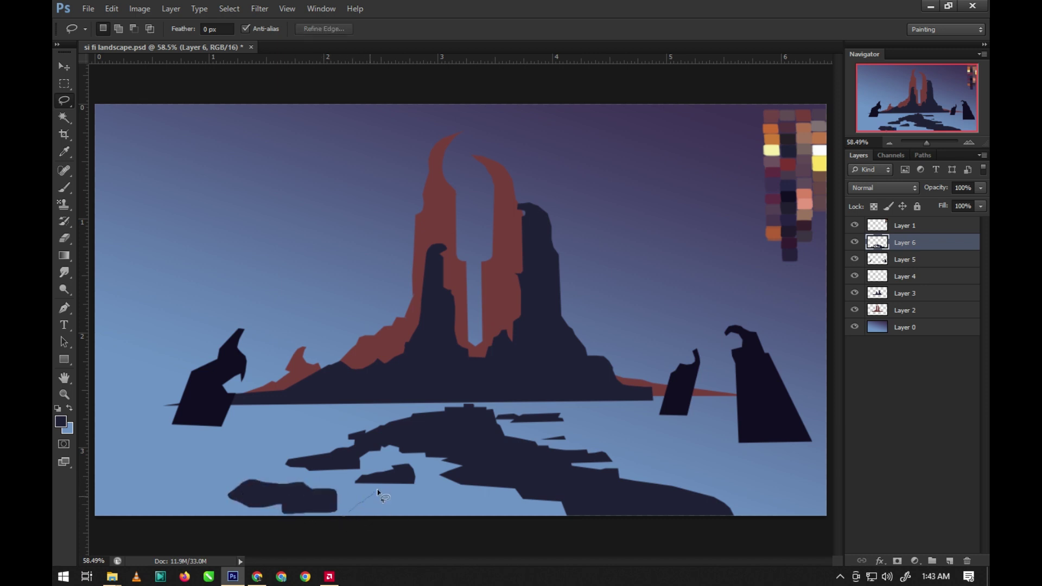
drag(427, 523, 350, 525)
key(alt+BackSpace)
key(ctrl+d)
- Nudge the water reflections slightly up and right with the Move tool
key(alt+bracketleft)
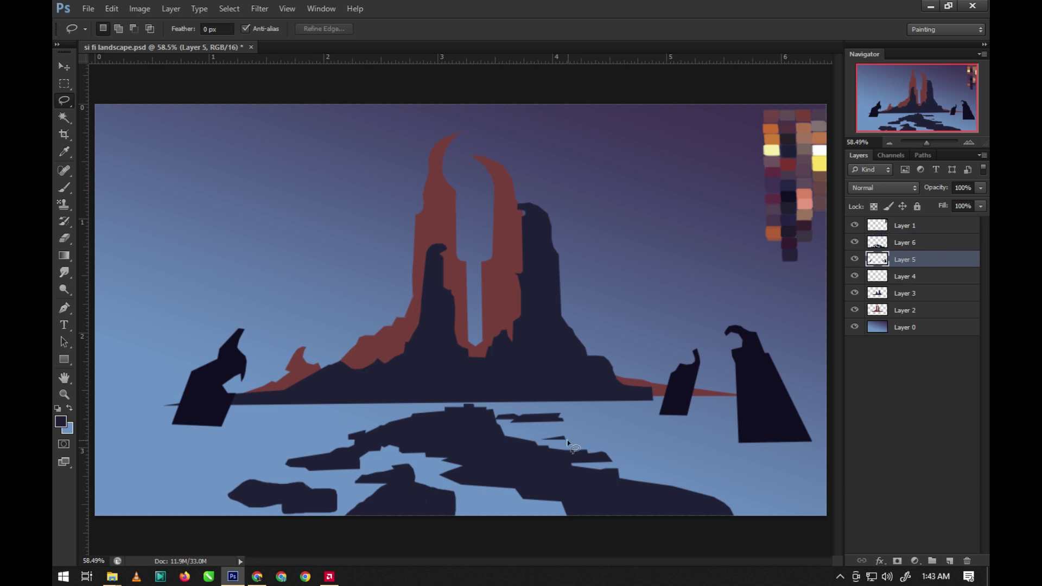
key(v)
drag(487, 429, 489, 427)
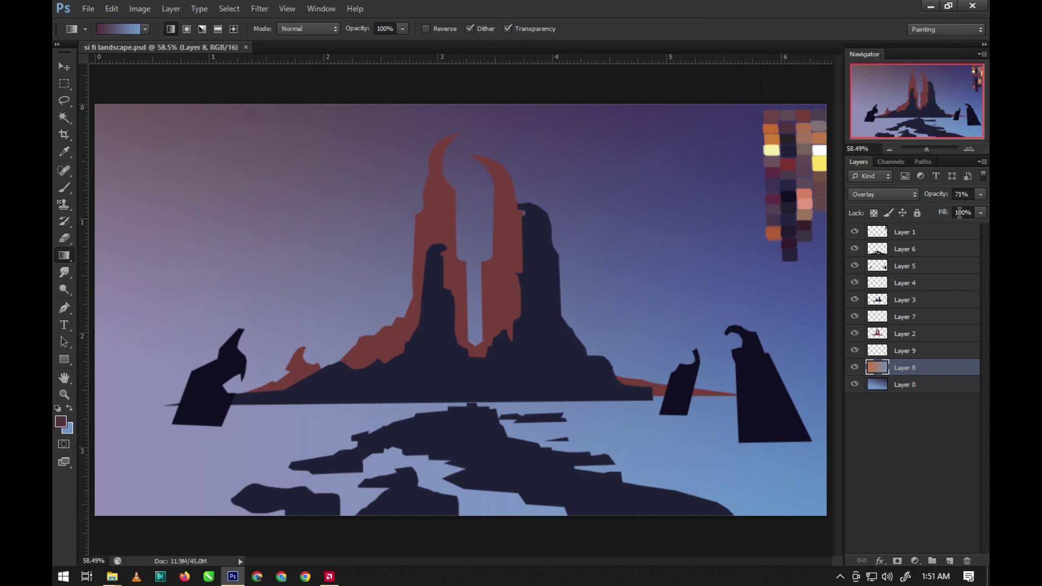
- Stamp muted cloud shapes into the left sky with a cloud brush on the empty layer
click(925, 352)
key(b)
right_click(798, 328)
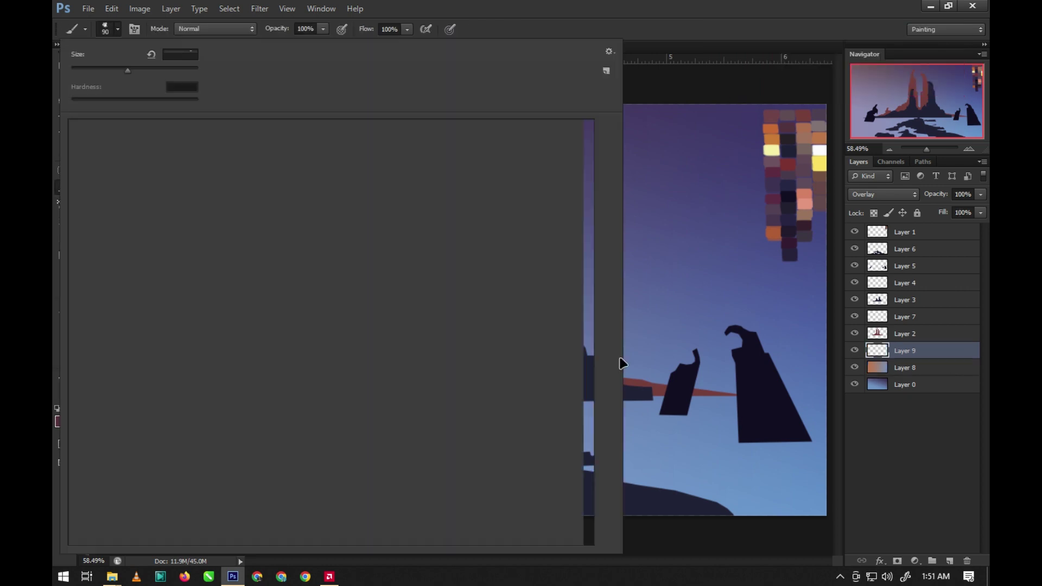
scroll(596, 519, up, 2)
key(Return)
key(i)
click(823, 121)
key(b)
click(155, 315)
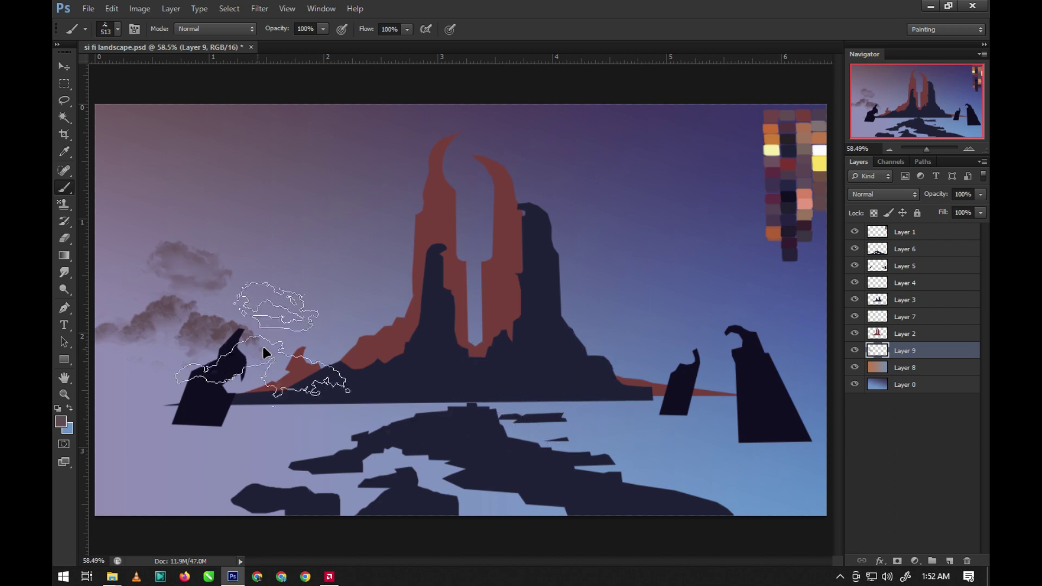
right_click(263, 347)
double_click(114, 263)
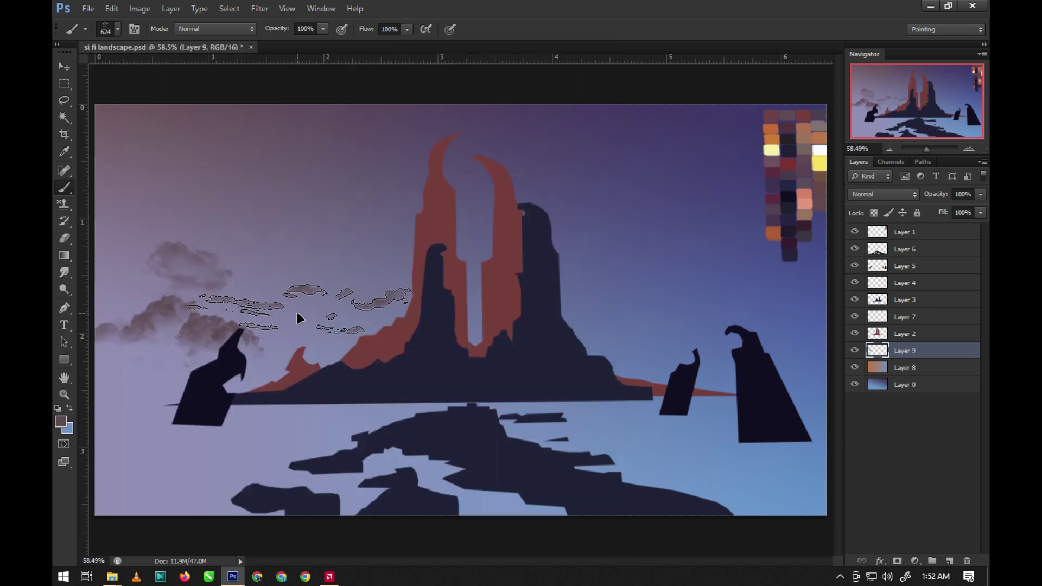
click(638, 233)
right_click(513, 378)
key(Return)
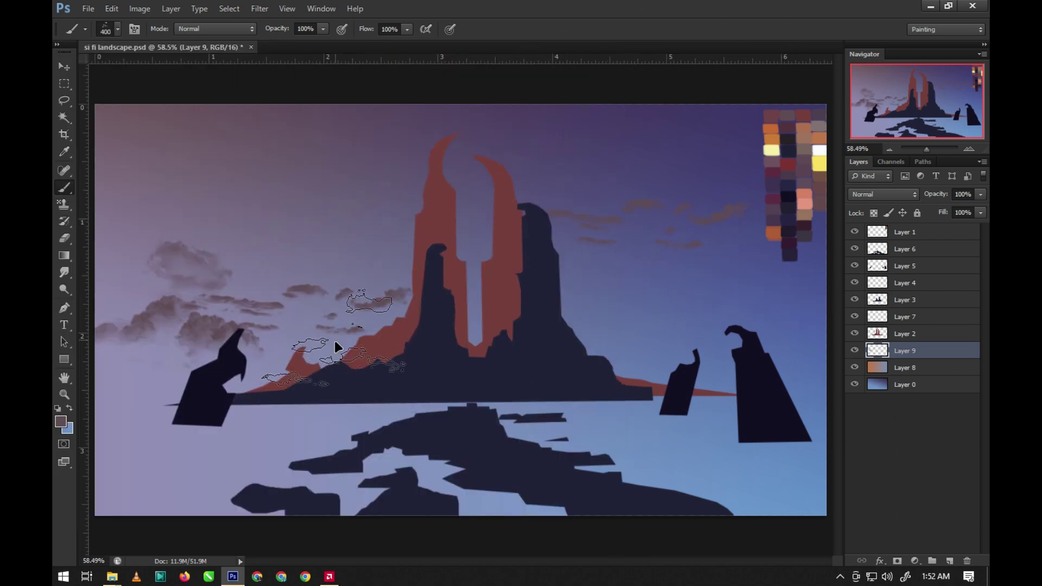
- Move the cloud layer above the spires and stamp a 1200 px cloud behind the right pillars
key(ctrl+])
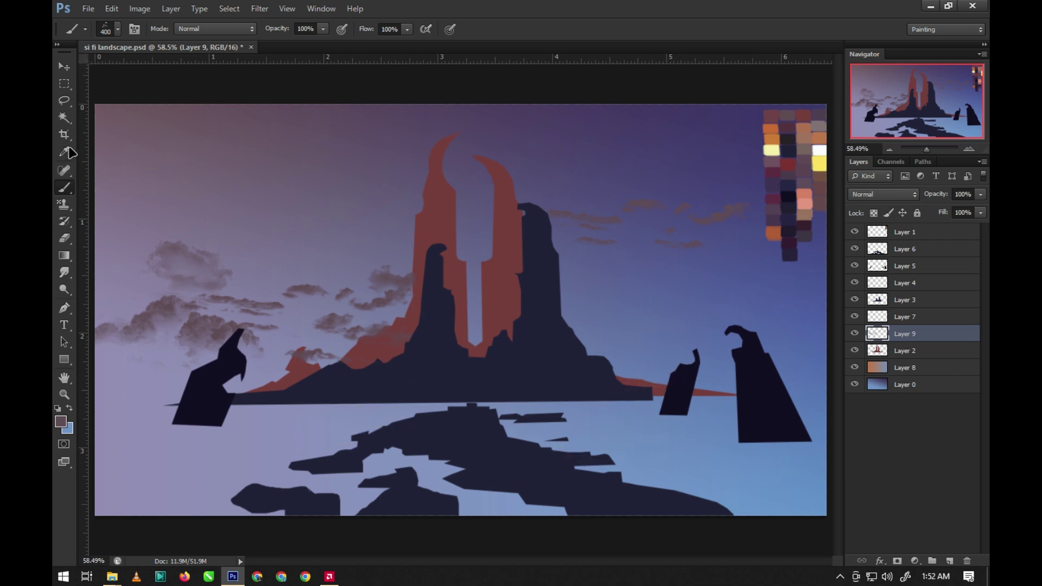
click(118, 29)
double_click(247, 244)
click(721, 339)
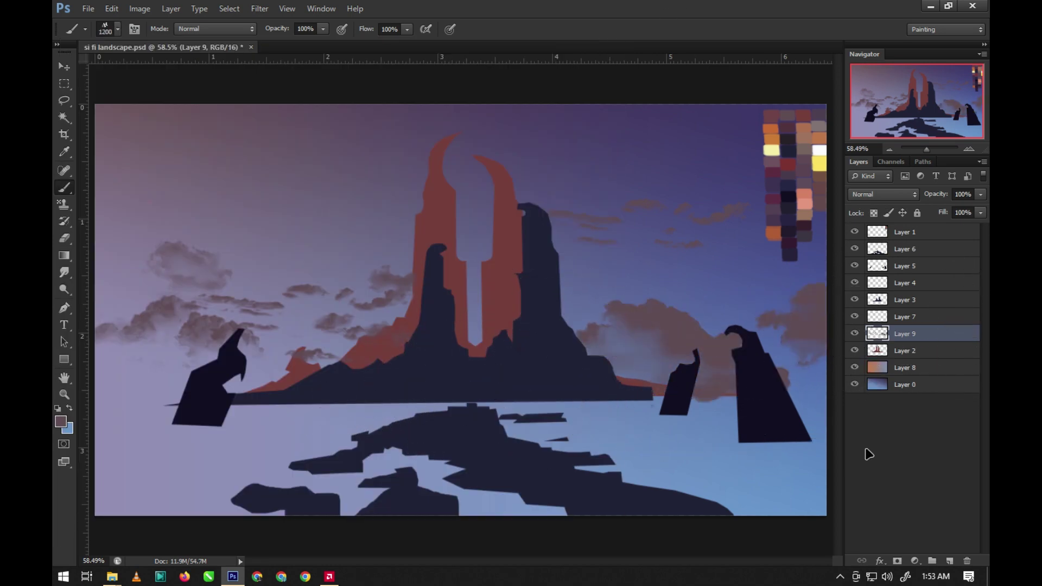
click(118, 29)
scroll(220, 244, up, 1)
scroll(182, 320, down, 3)
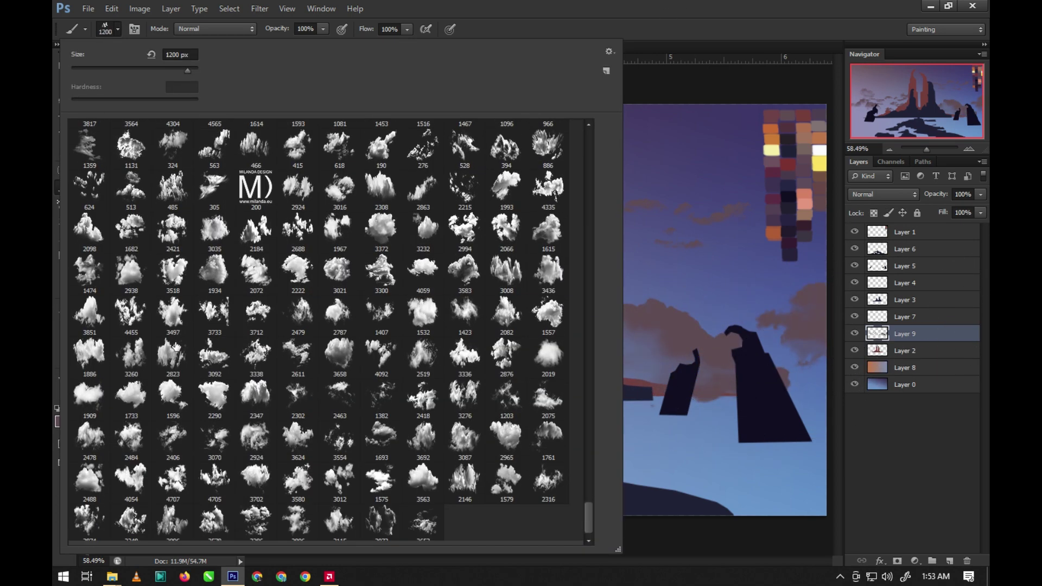
double_click(90, 202)
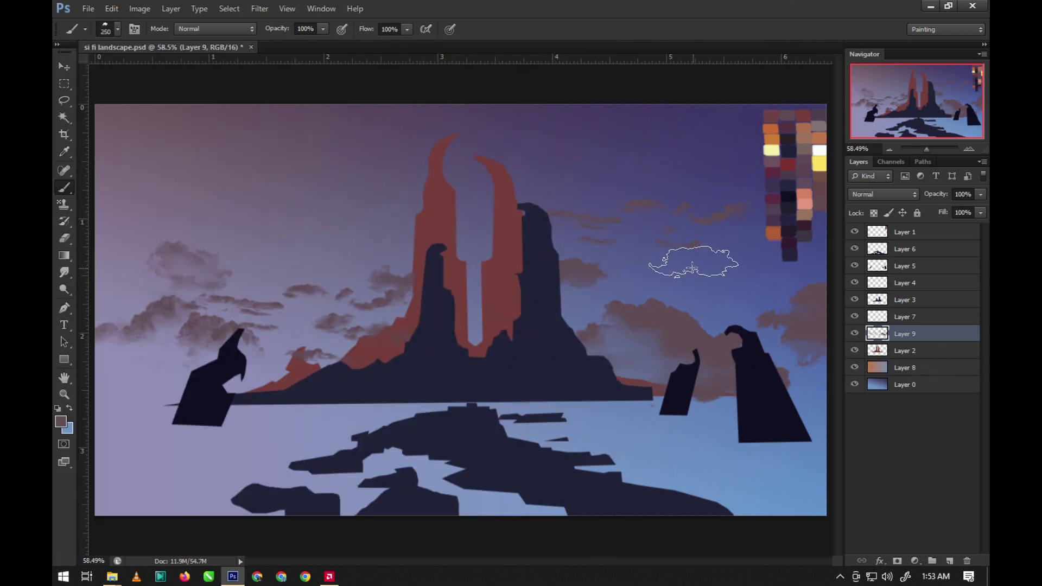
key(bracketleft)
key(bracketleft)
key(bracketleft)
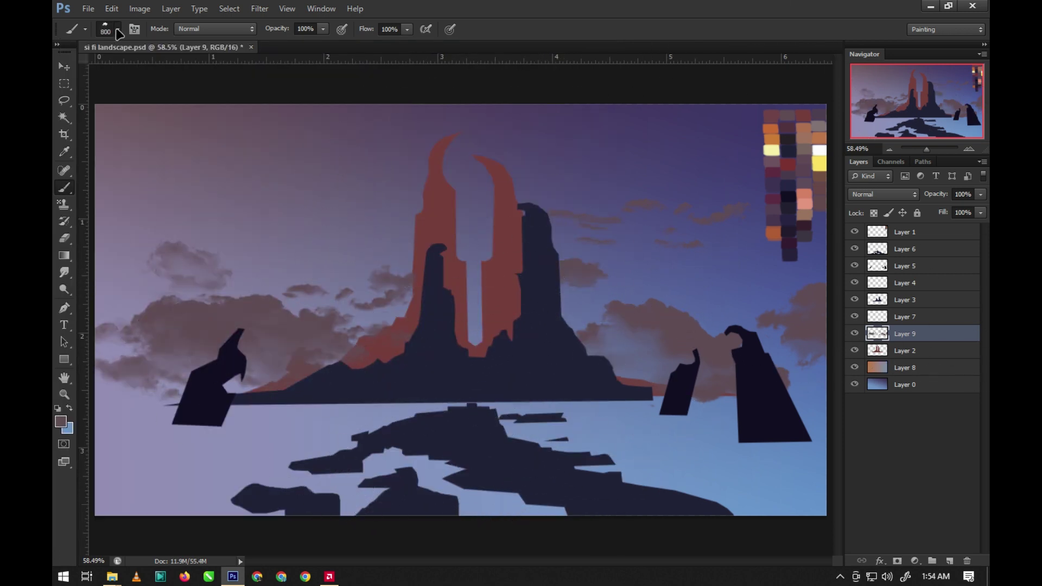
key(bracketleft)
key(bracketleft)
key(bracketleft)
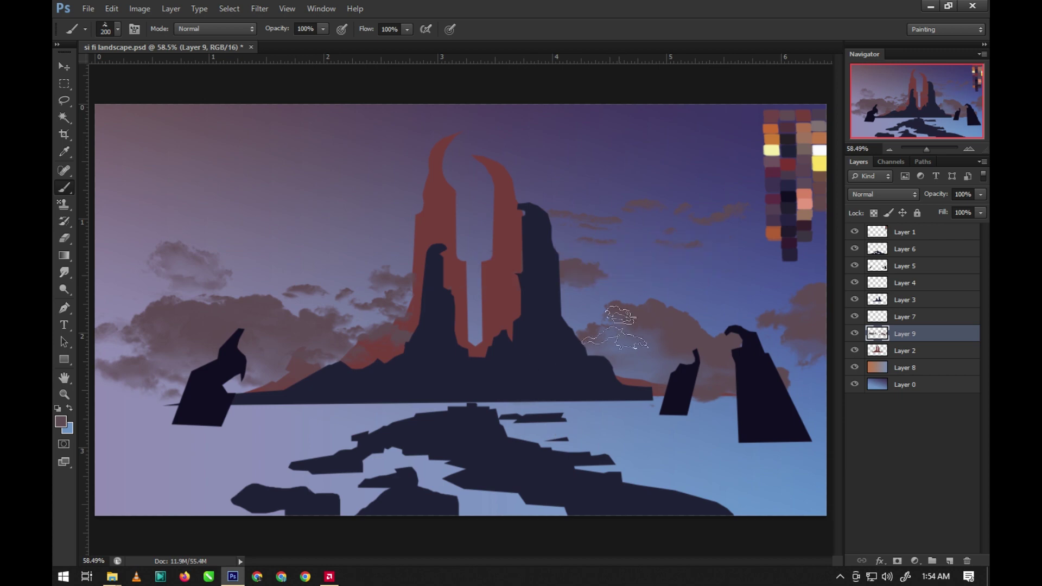
- Reorder the gradient layer above the background and set its blend mode to Multiply
click(921, 397)
mouse_move(904, 368)
mouse_down()
mouse_move(912, 396)
mouse_move(893, 386)
mouse_move(914, 365)
mouse_move(903, 386)
mouse_up()
click(882, 195)
click(879, 245)
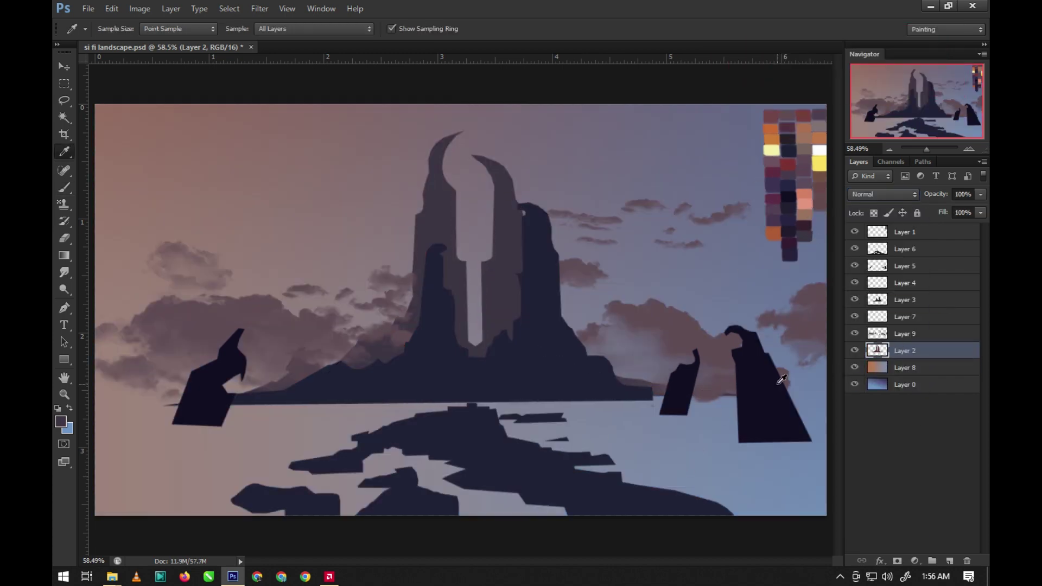
key(e)
key(alt+bracketright)
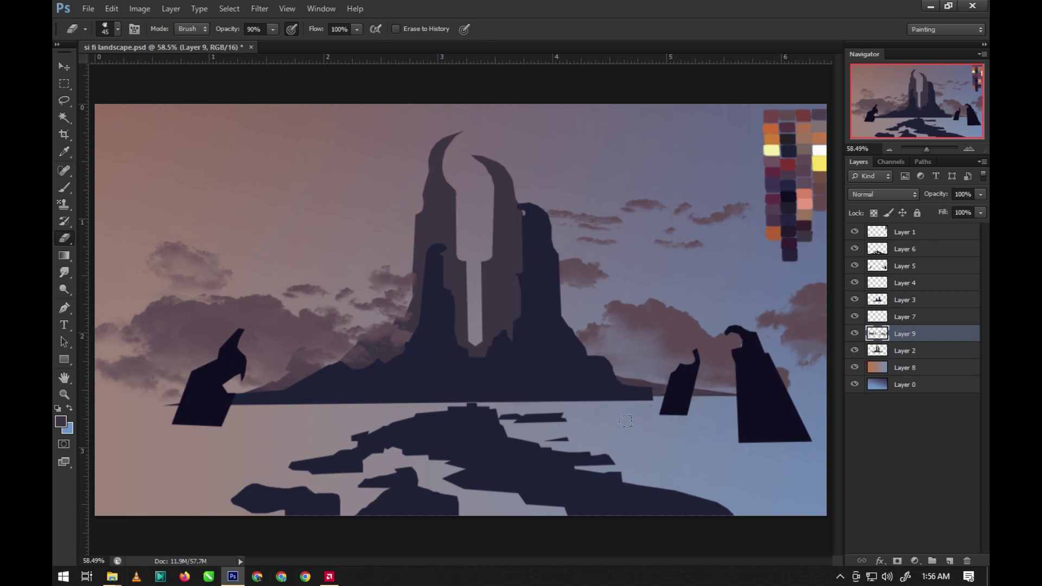
- Add a new paint layer clipped to the spires layer
key(b)
right_click(625, 421)
scroll(341, 296, down, 10)
scroll(341, 296, up, 5)
click(905, 350)
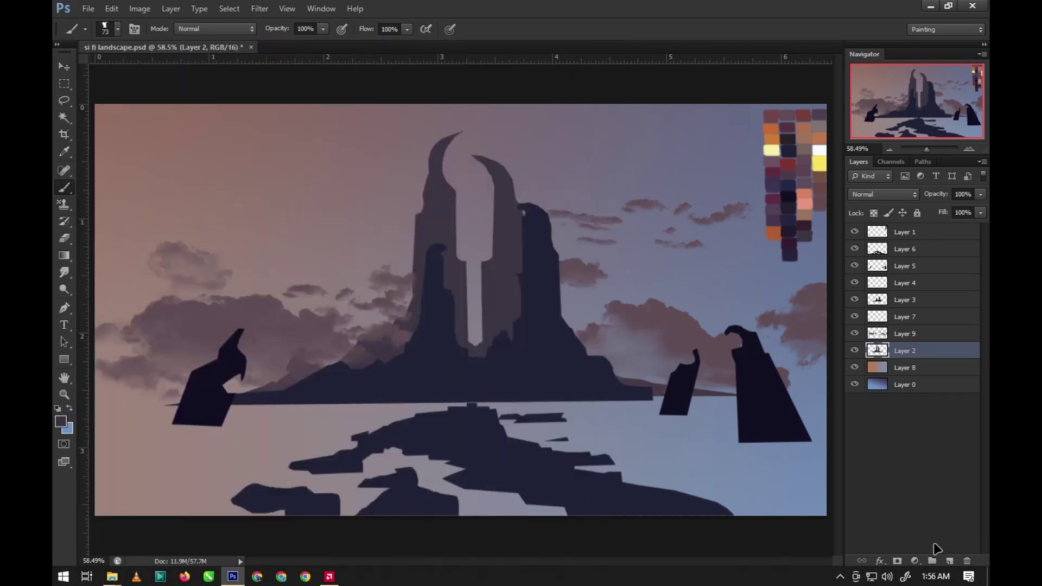
click(950, 561)
key(ctrl+alt+g)
- Brush a reddish tone sampled from the palette onto the left spire
key(i)
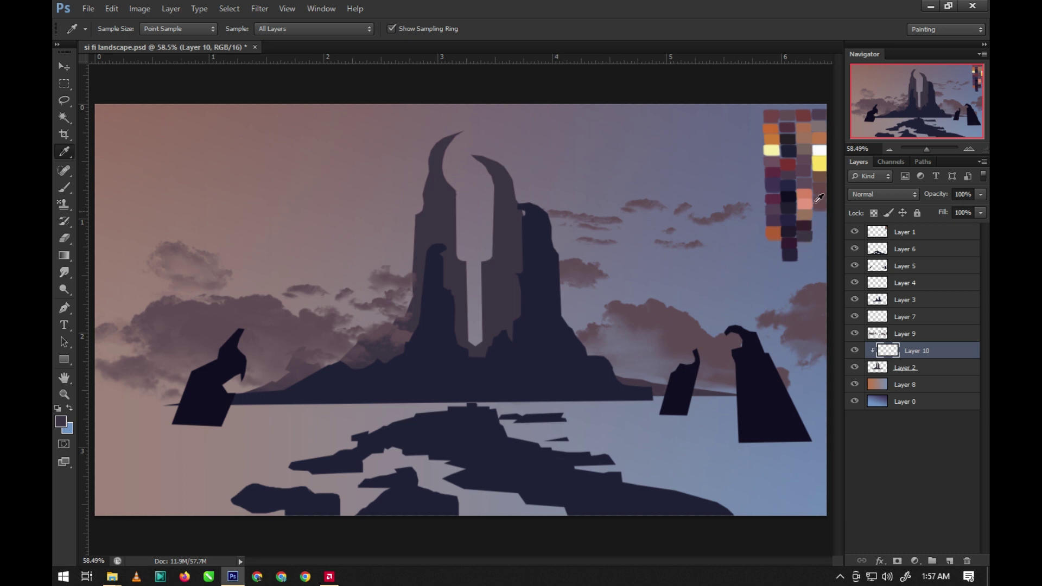
click(819, 199)
key(b)
drag(458, 137, 439, 183)
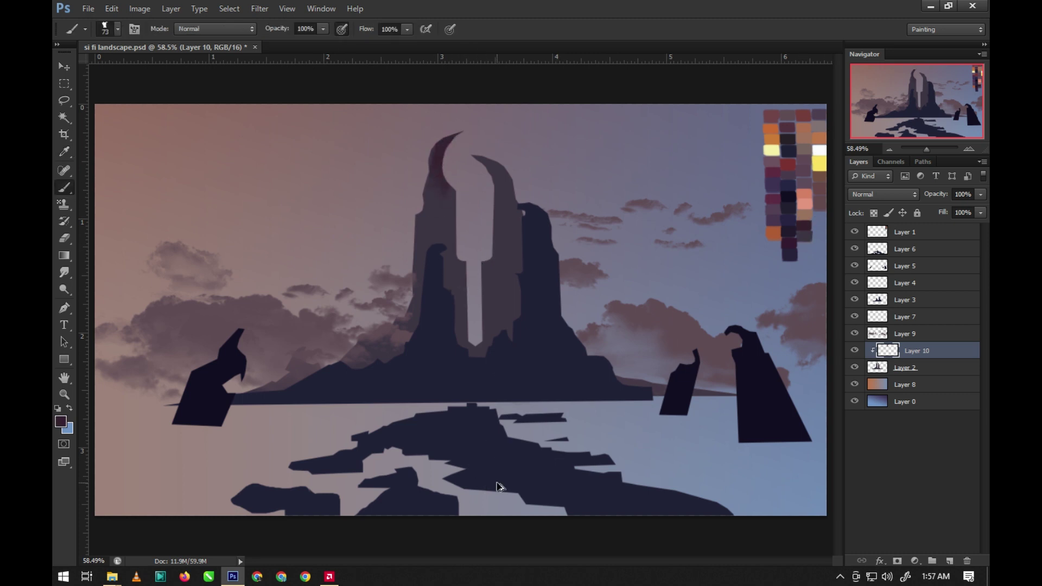
- On another layer, paint orange edge light on the right spire and dark maroon inside the left
key(ctrl+shift+alt+n)
alt+click(772, 128)
mouse_move(464, 351)
mouse_down()
mouse_move(491, 163)
mouse_move(505, 295)
mouse_move(360, 377)
mouse_up()
alt+click(478, 422)
drag(460, 345, 444, 216)
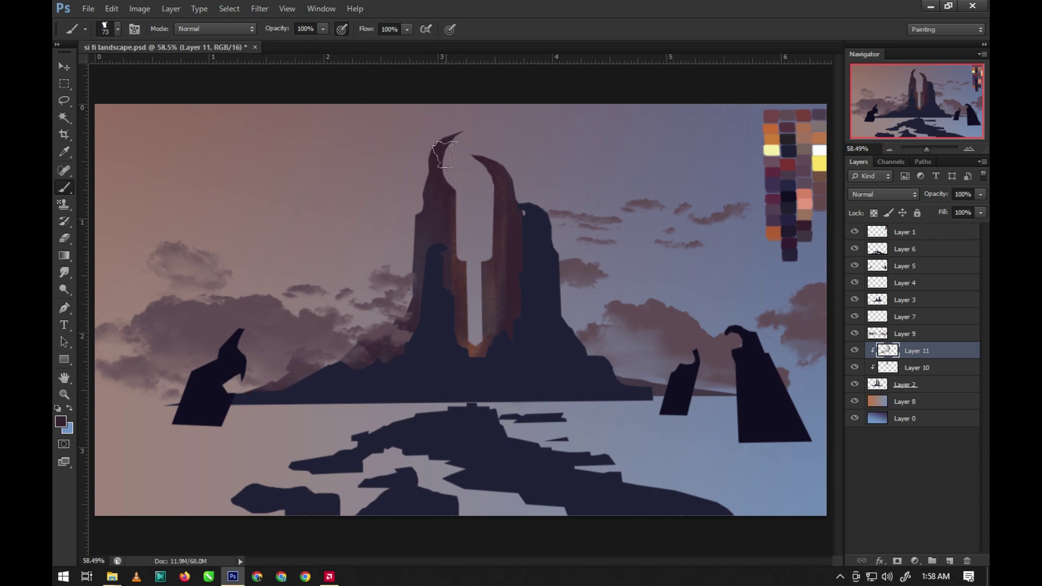
drag(498, 162, 472, 352)
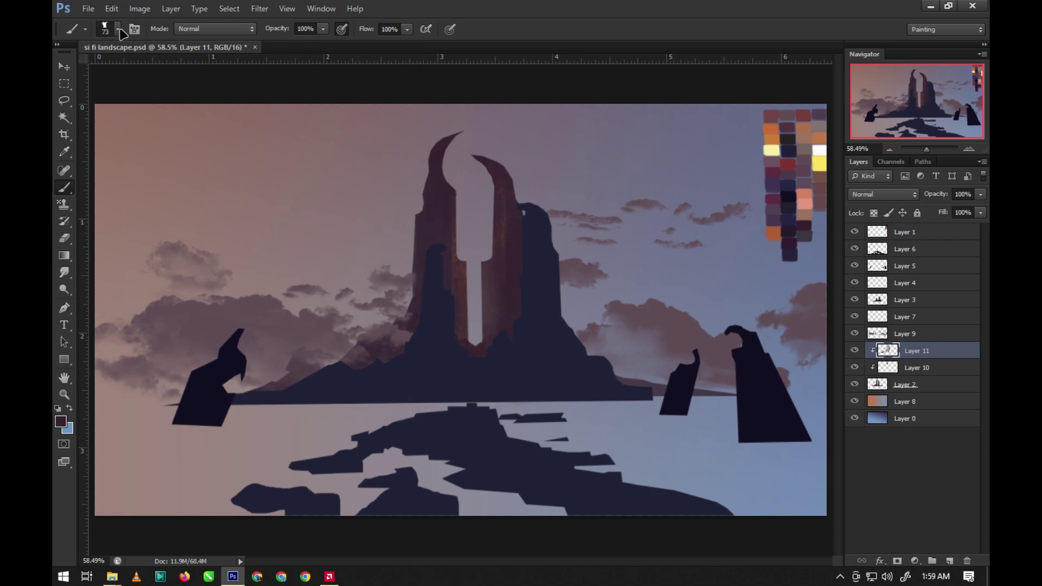
- Choose a larger brush tip and select the base gradient layer
click(106, 29)
scroll(325, 325, down, 5)
double_click(65, 112)
key(l)
click(907, 401)
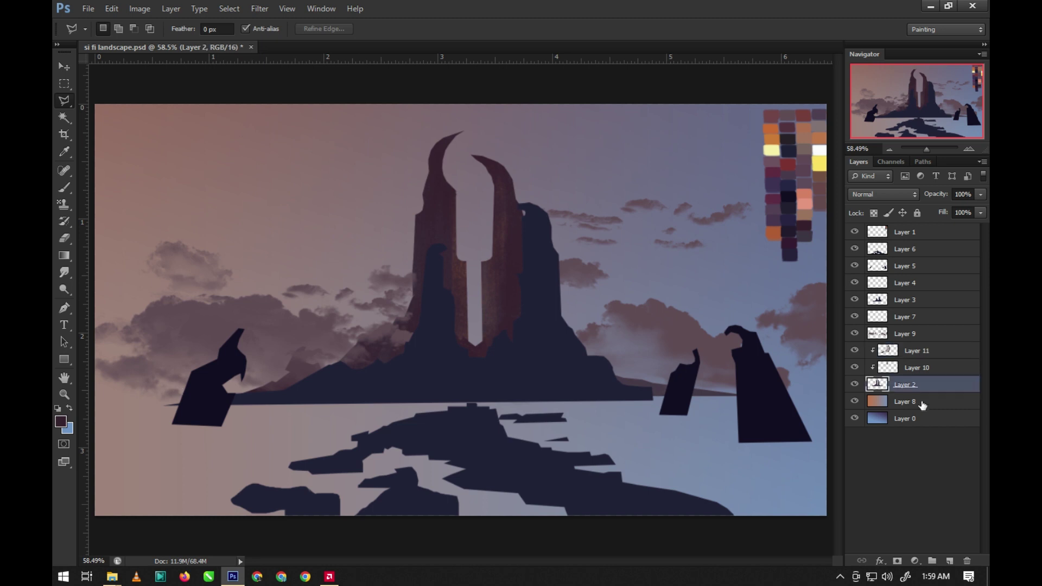
- On a new layer, select the water below the horizon and brush it orange
key(ctrl+shift+alt+n)
click(93, 404)
click(829, 401)
click(829, 525)
key(b)
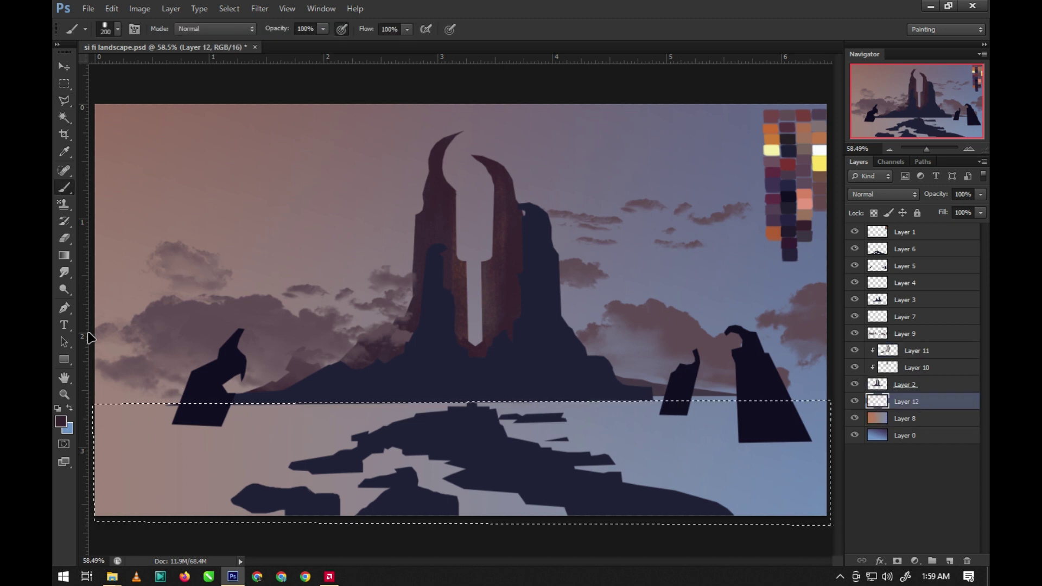
alt+click(772, 234)
drag(768, 411, 98, 428)
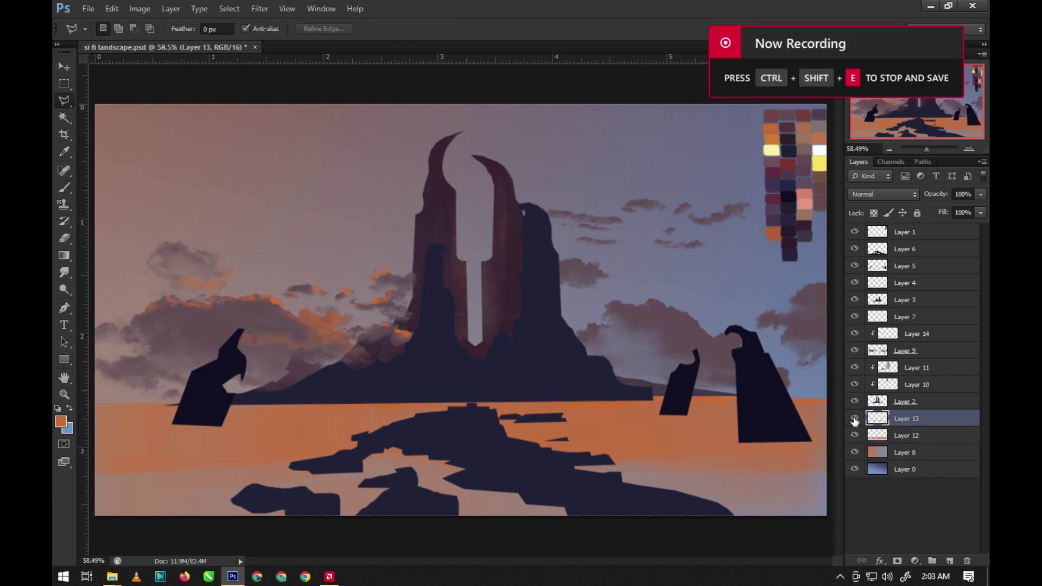
- Fill a selected strip along the water line with dark maroon, then deselect
right_click(912, 418)
click(814, 311)
click(178, 403)
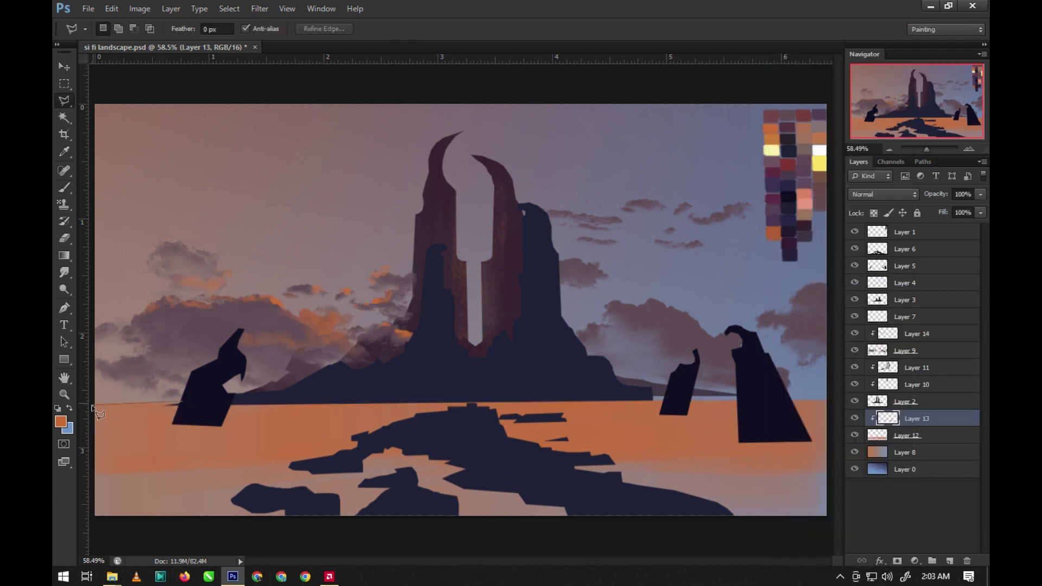
click(383, 408)
click(97, 417)
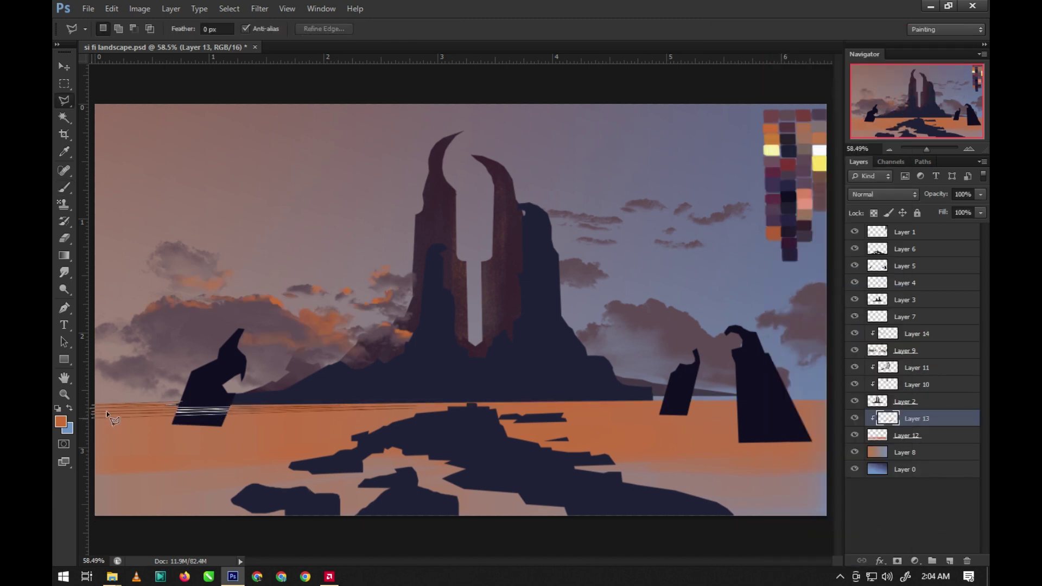
key(i)
click(774, 197)
key(alt+BackSpace)
key(ctrl+d)
- Paint orange highlights on the right clouds' clipped layer, then add a layer above the gradient
key(b)
alt+click(576, 413)
ctrl+click(585, 272)
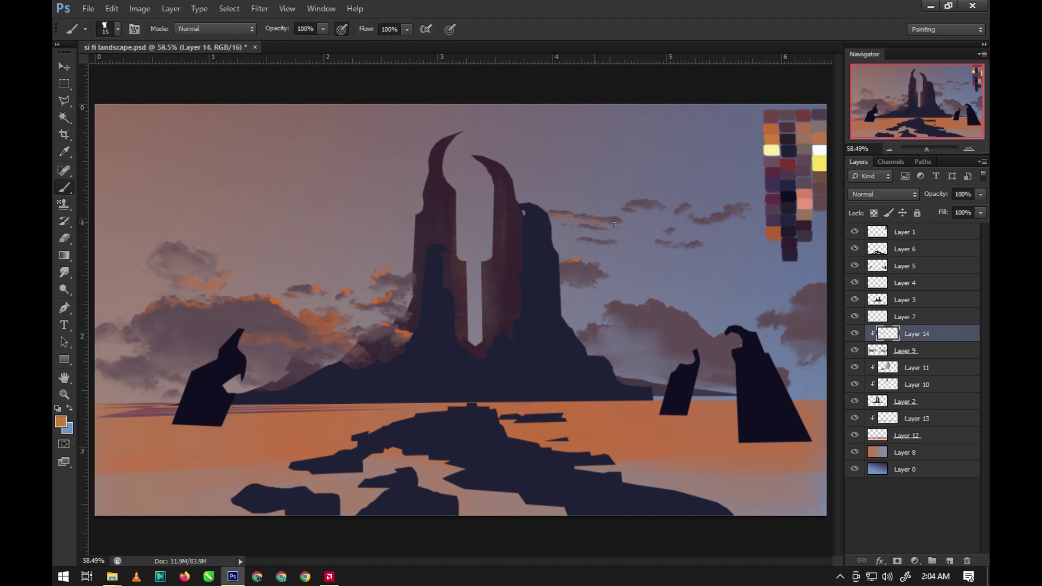
drag(615, 303, 740, 341)
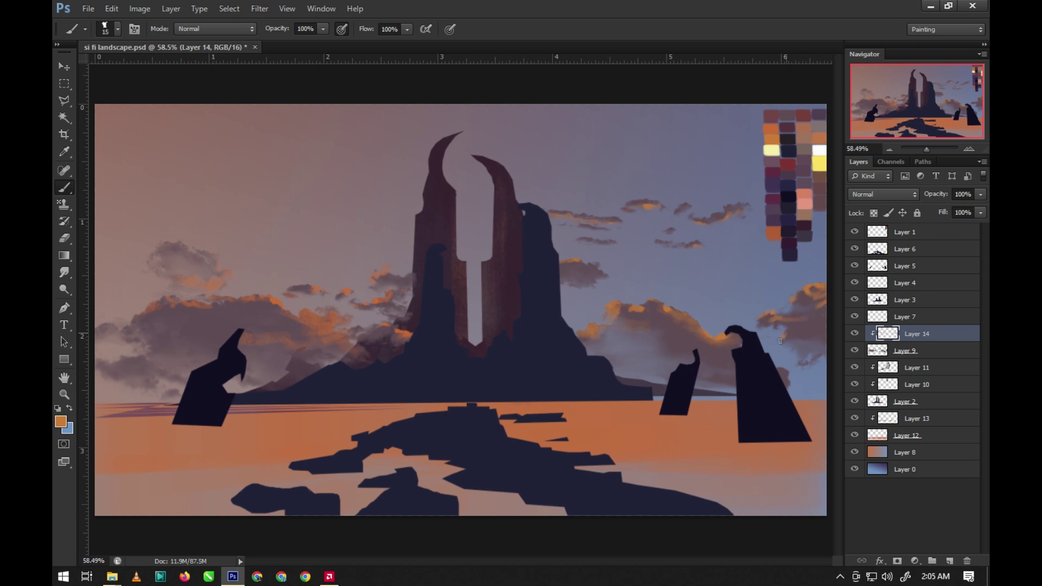
key(bracketright)
key(bracketright)
key(bracketright)
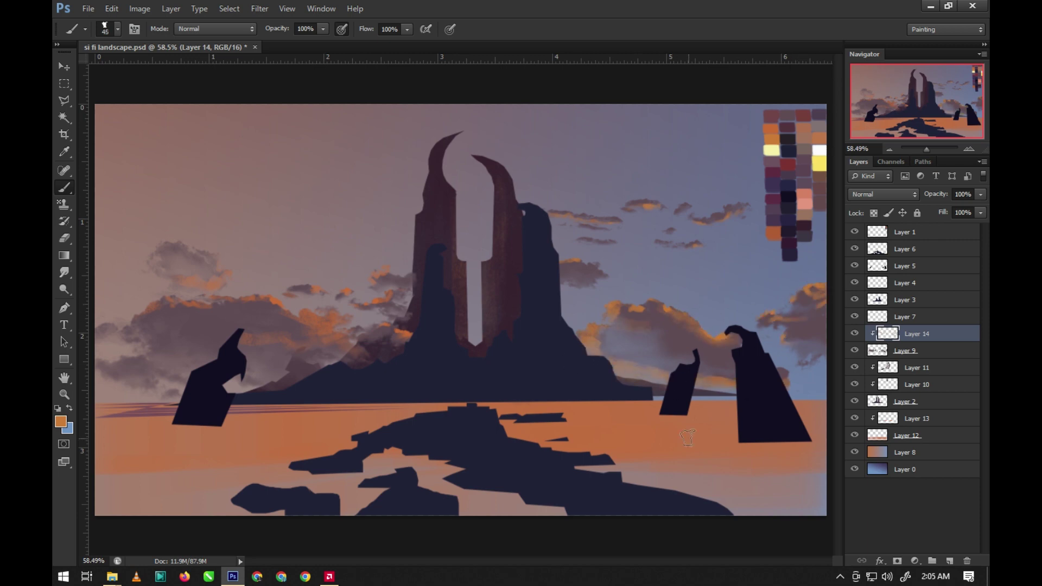
key(bracketleft)
key(bracketleft)
key(bracketleft)
click(905, 452)
click(949, 560)
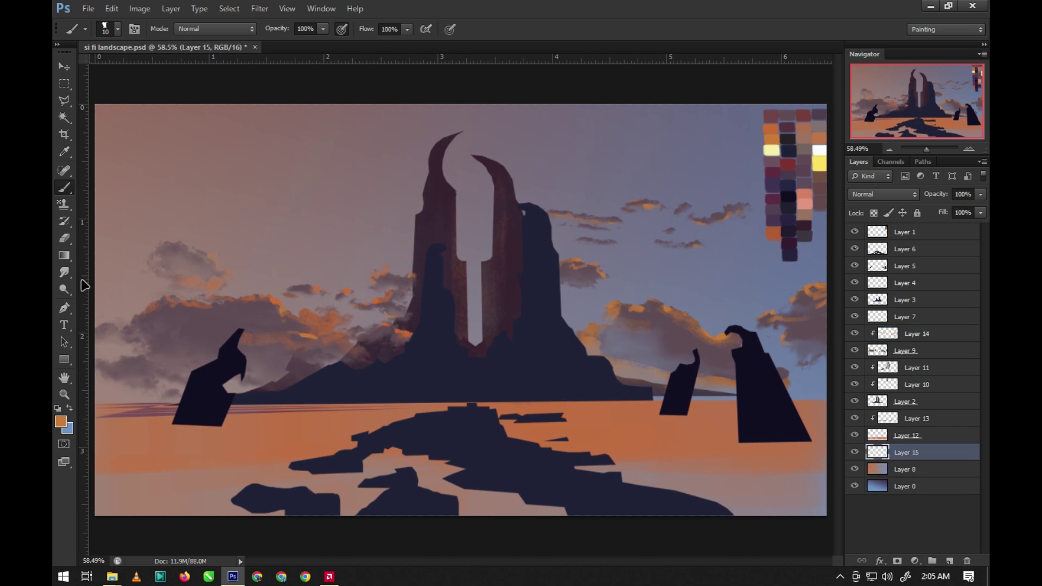
- Mark a circular sun selection between the spires and paint a yellow glow on a new layer
key(m)
mouse_move(448, 193)
mouse_down()
mouse_move(512, 261)
mouse_move(447, 204)
mouse_up()
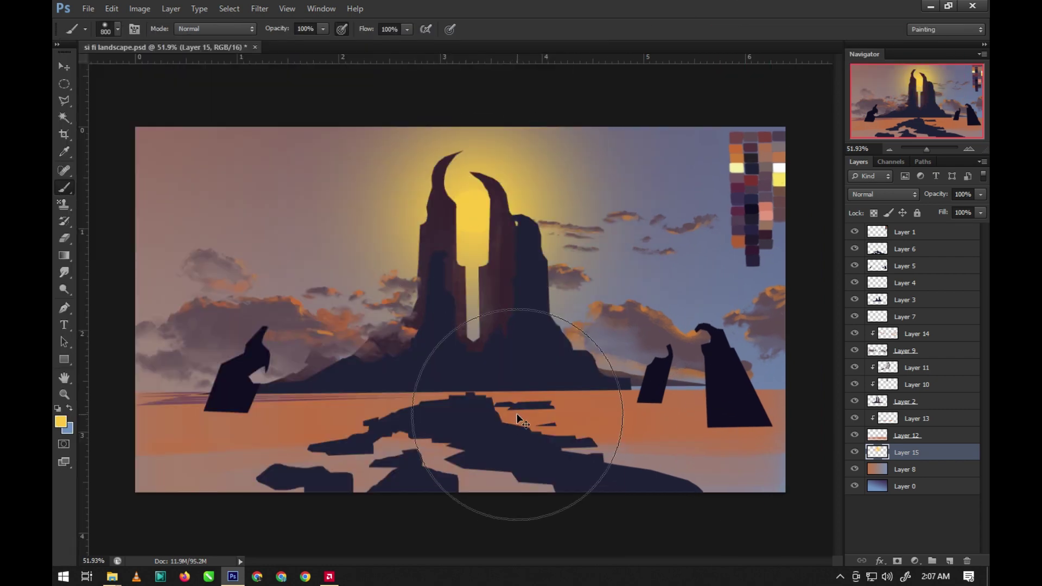
key(ctrl+shift+alt+n)
key(bracketleft)
key(bracketleft)
key(bracketleft)
click(473, 217)
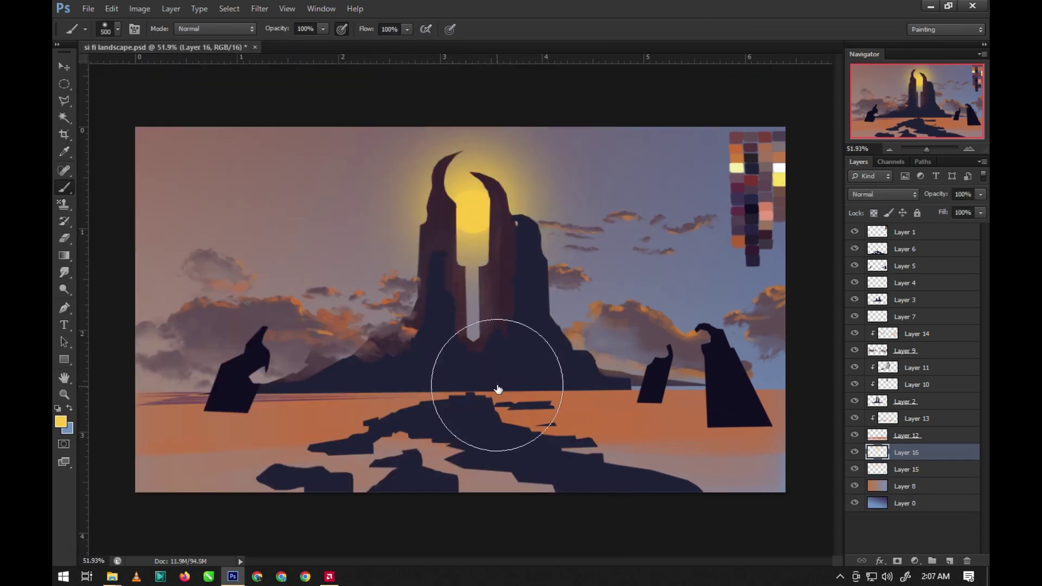
- Spread a soft, low-opacity orange glow on a layer beneath the sun disk
alt+click(768, 384)
key(ctrl+shift+alt+n)
mouse_move(907, 452)
mouse_down()
mouse_move(914, 479)
mouse_move(901, 445)
mouse_up()
key(bracketright)
key(bracketright)
key(bracketright)
click(950, 561)
click(323, 28)
drag(326, 47, 285, 47)
click(477, 199)
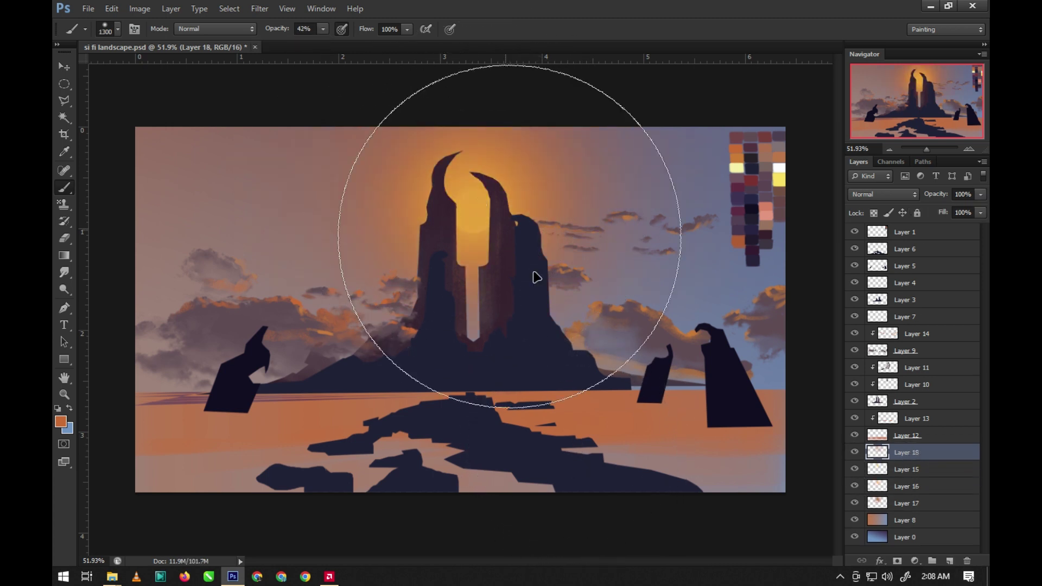
click(323, 29)
drag(906, 469, 906, 452)
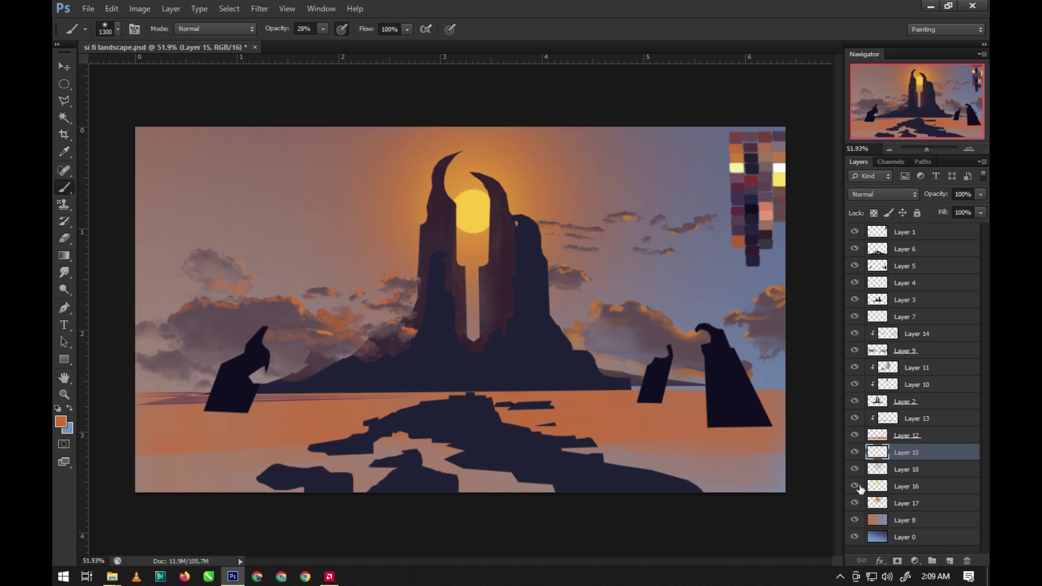
- Brighten the sun with yellow, then pale yellow at its centre, undoing spill over the towers
alt+click(471, 214)
key(bracketleft)
key(bracketleft)
key(bracketleft)
drag(478, 206, 463, 224)
key(ctrl+z)
key(bracketright)
key(bracketright)
alt+click(461, 217)
key(bracketleft)
key(bracketleft)
key(bracketleft)
drag(475, 193, 472, 231)
- On a new layer, add a pale cream core at 85% opacity and save the painting
key(ctrl+shift+alt+n)
key(8)
key(5)
alt+click(472, 220)
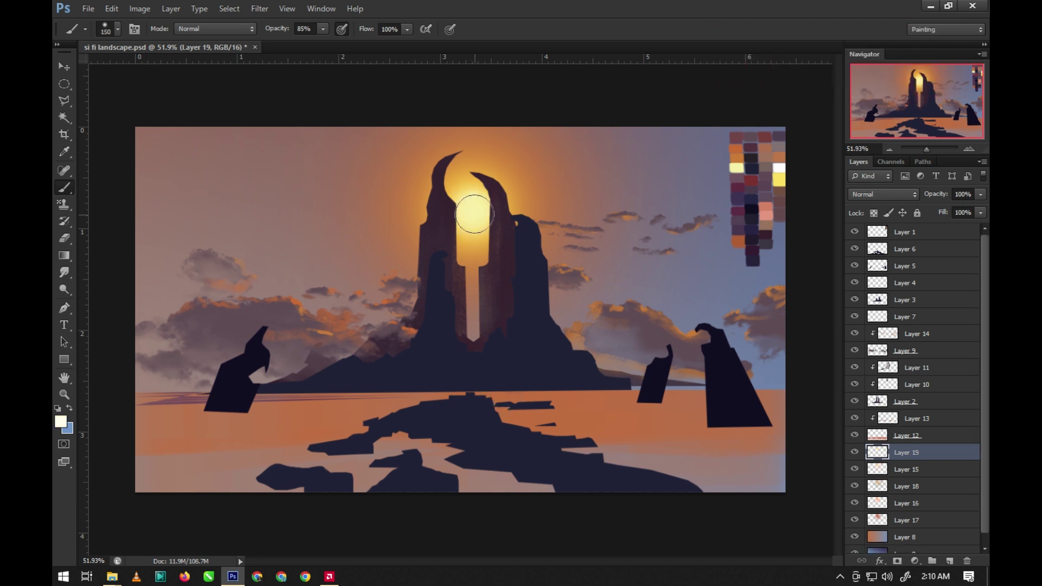
key(ctrl+s)
key(l)
click(917, 411)
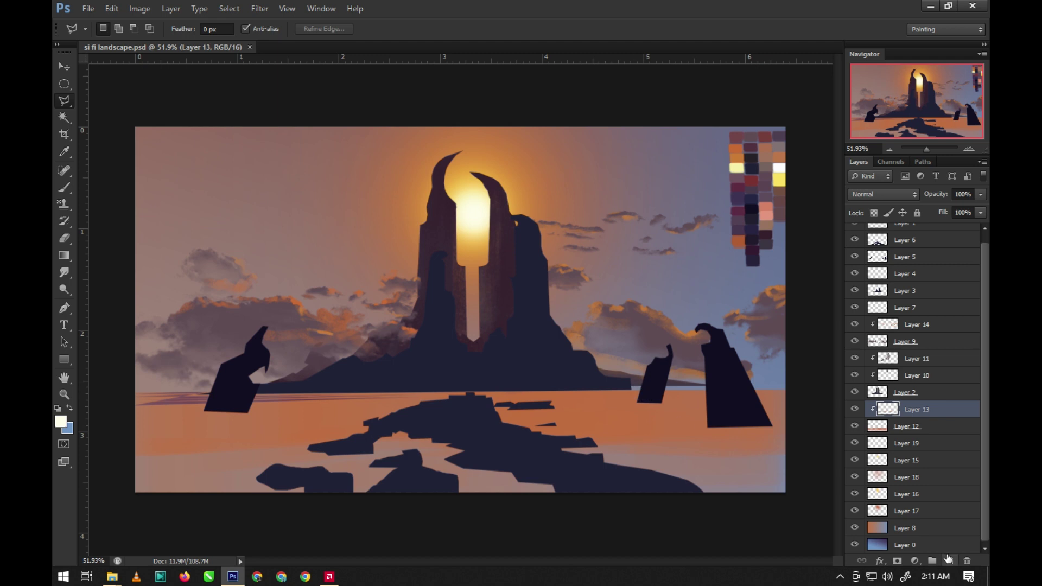
- Add clipped Layer 20, move it below Layer 12, and save
ctrl+click(948, 559)
key(i)
click(521, 450)
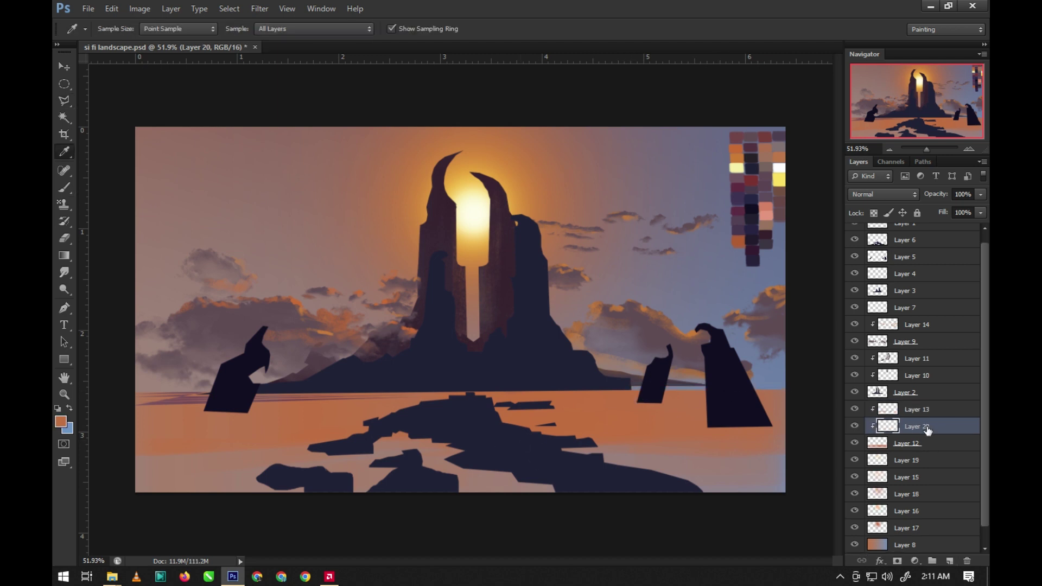
drag(928, 430, 923, 447)
shift+click(905, 433)
right_click(911, 429)
key(Escape)
key(ctrl+s)
- Inspect Layers 13, 19 and 12, toggling visibility to compare the streaks and water
key(e)
key(shift+e)
right_click(917, 453)
click(922, 418)
right_click(924, 418)
key(Escape)
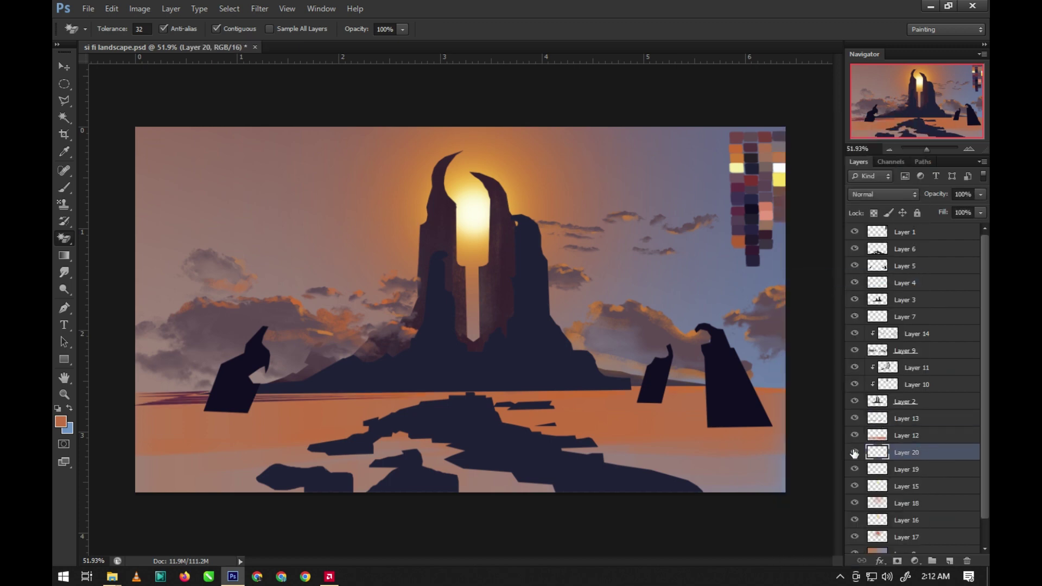
click(855, 419)
click(854, 418)
click(904, 470)
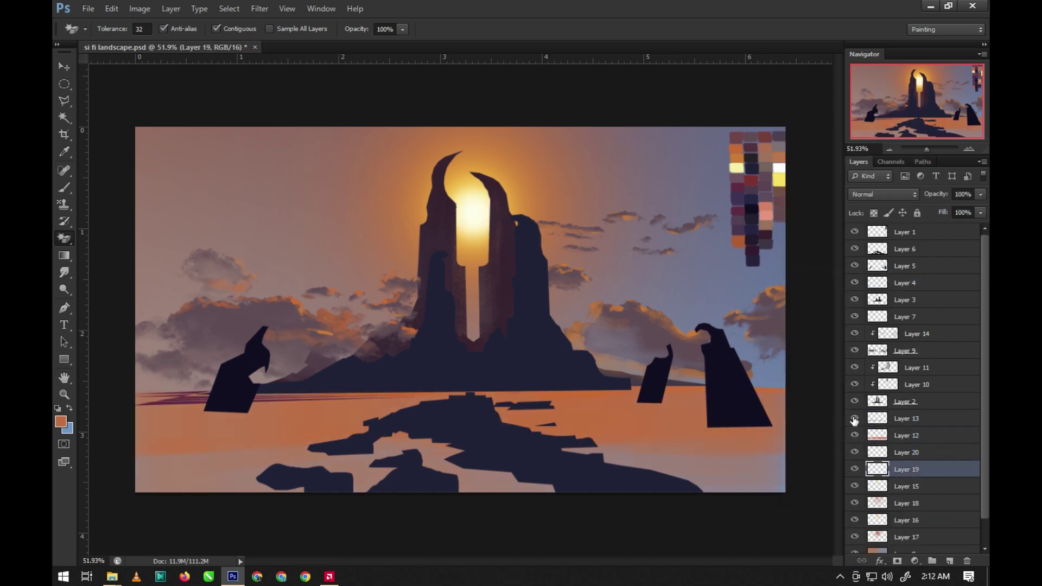
scroll(915, 460, down, 1)
click(854, 426)
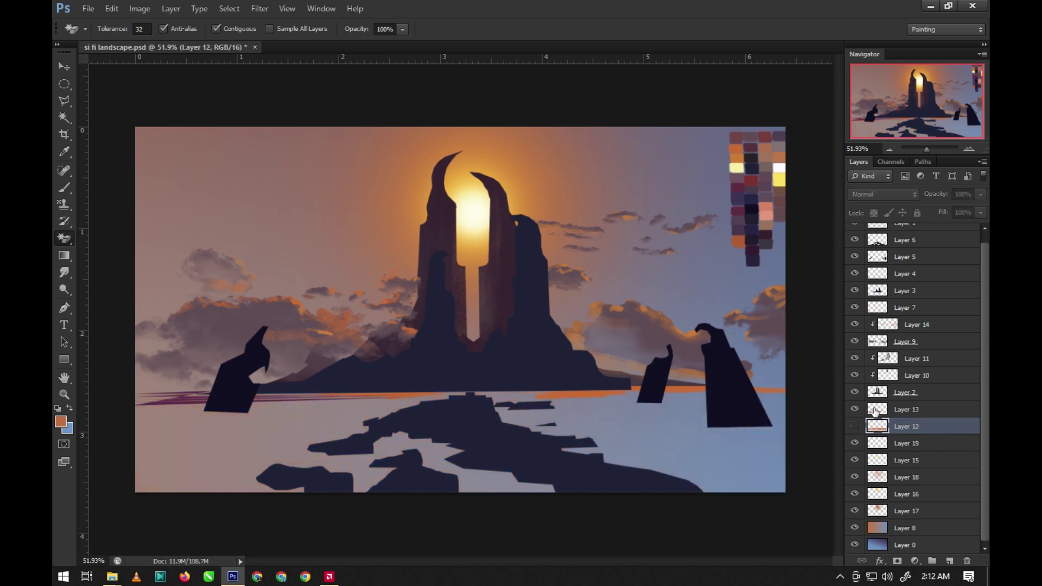
click(854, 411)
click(854, 411)
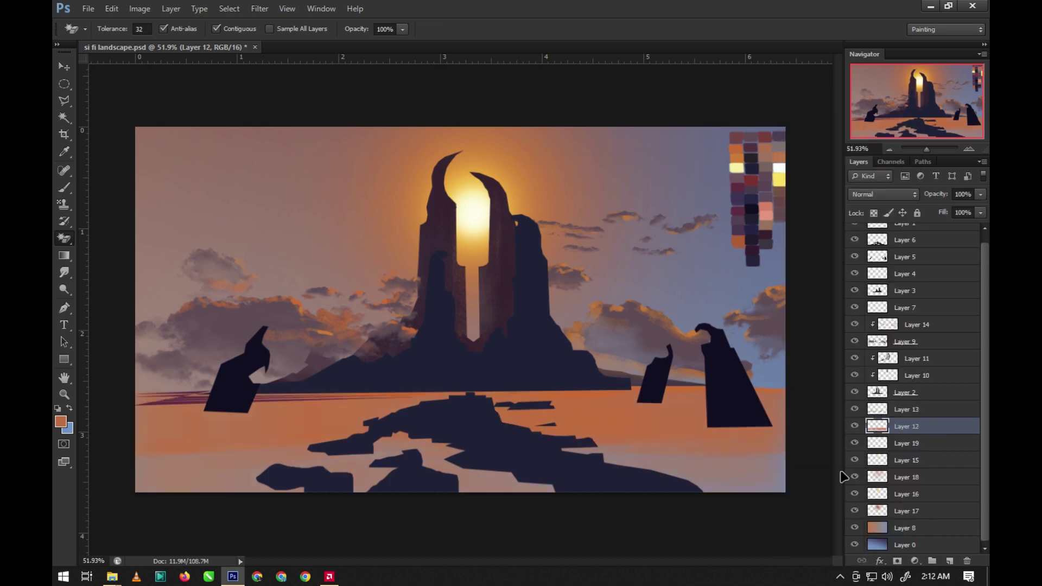
- Move Layer 21 above Layer 20 and save the document
key(b)
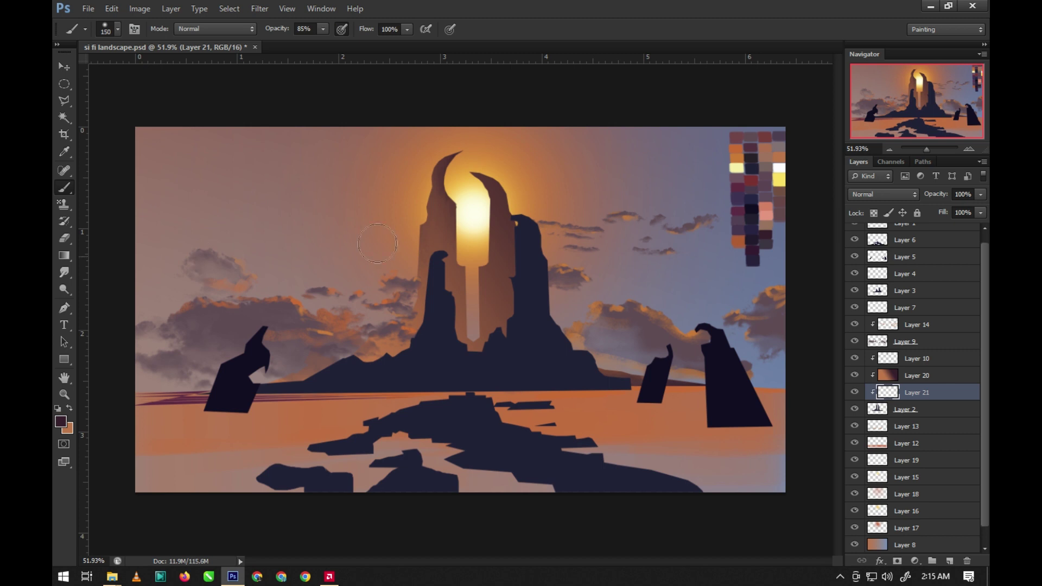
key(ctrl+])
key(i)
key(b)
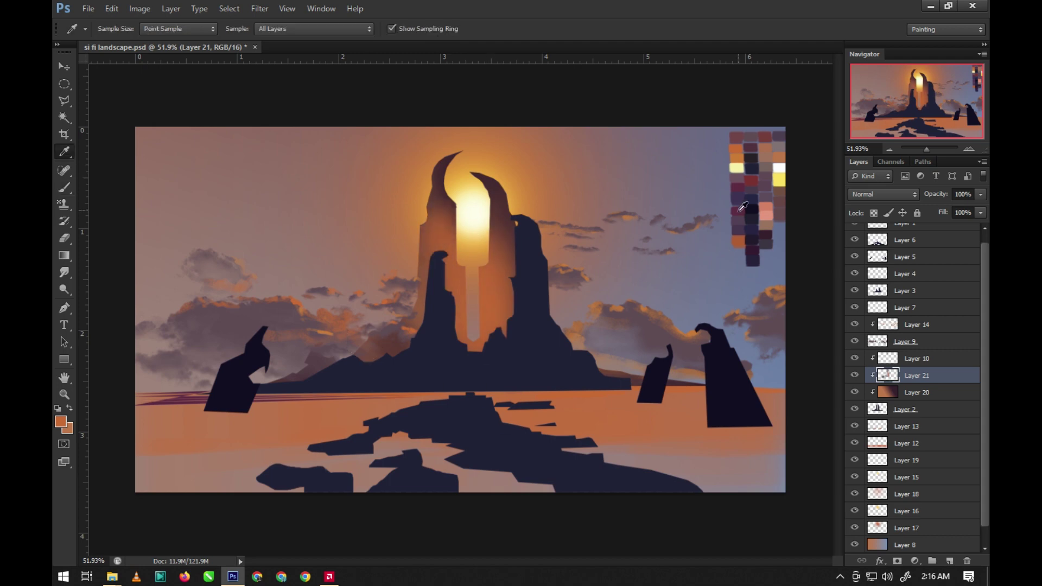
key(ctrl+s)
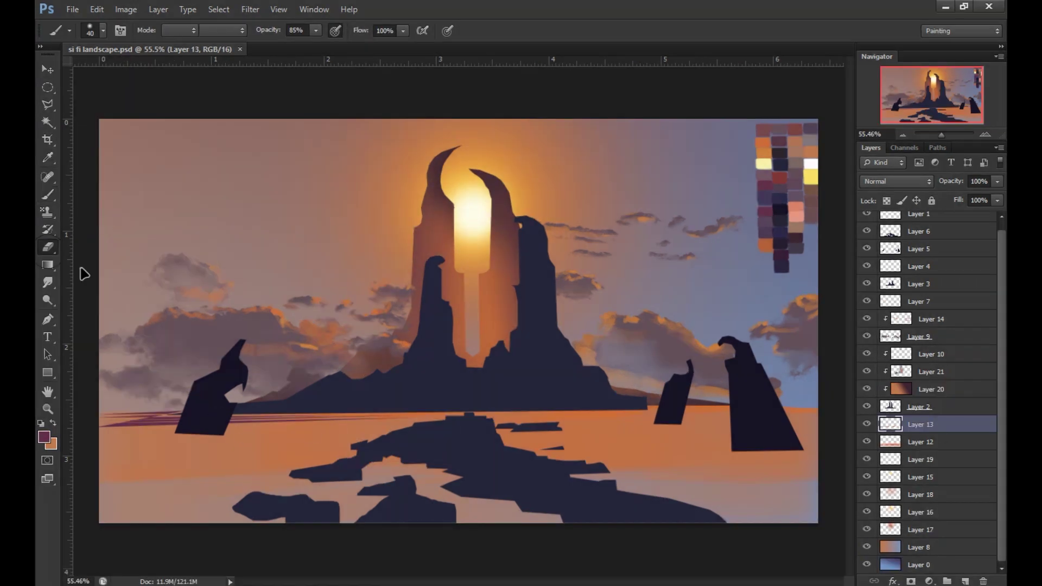
- Erase the left purple horizon streaks and Free Transform Layer 6's foreground rocks larger
click(48, 247)
drag(347, 419, 120, 426)
key(v)
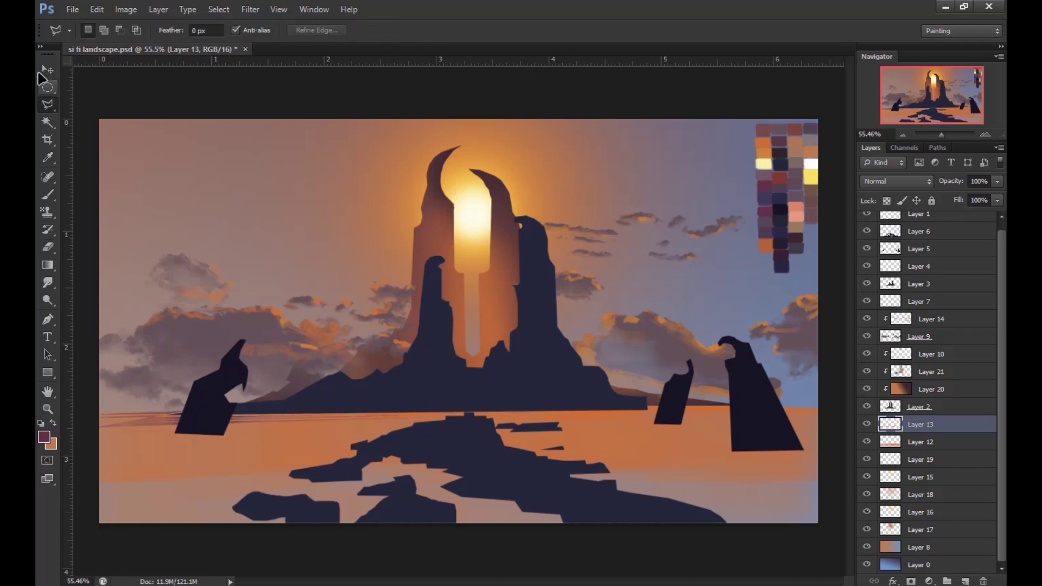
ctrl+click(521, 460)
key(ctrl+t)
drag(730, 470, 767, 470)
drag(232, 469, 207, 470)
drag(487, 413, 487, 429)
key(Return)
- Add a new layer clipped to Layer 6 and choose a brush preset and size
key(b)
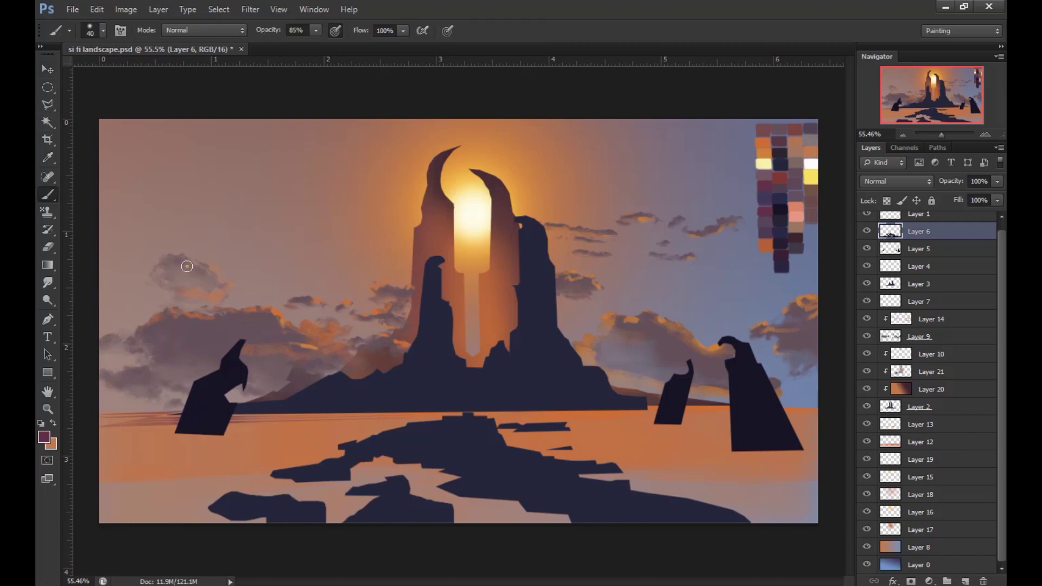
click(965, 581)
key(ctrl+alt+g)
right_click(597, 173)
scroll(624, 350, down, 5)
scroll(635, 402, down, 5)
key(F5)
key(F5)
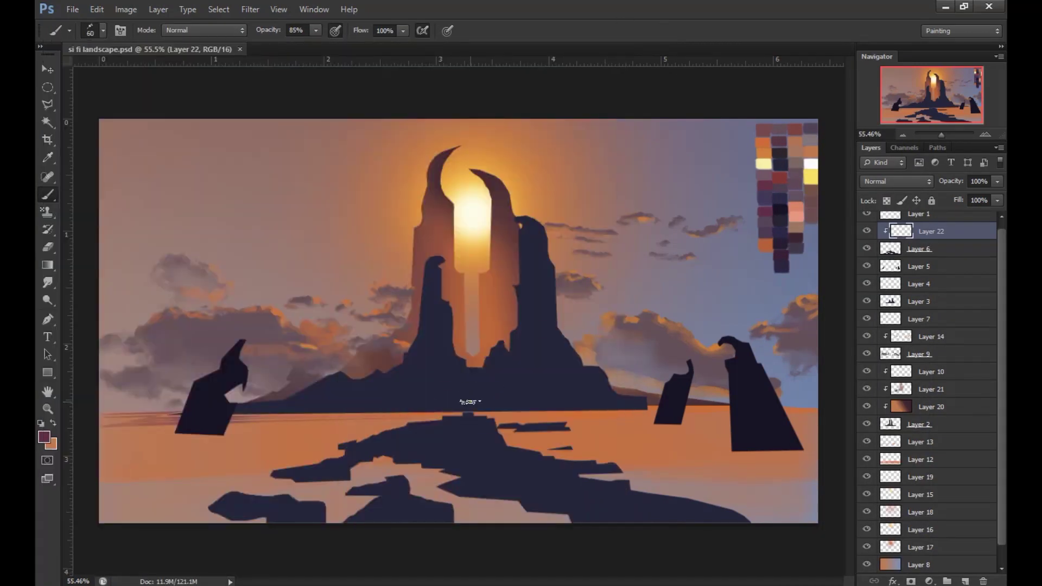
- Sample a colour, add clipped Layer 23, and paint bluish and purple strokes on spire and base
key(i)
click(46, 199)
key(alt+bracketleft)
key(alt+bracketleft)
key(alt+bracketleft)
key(ctrl+shift+alt+n)
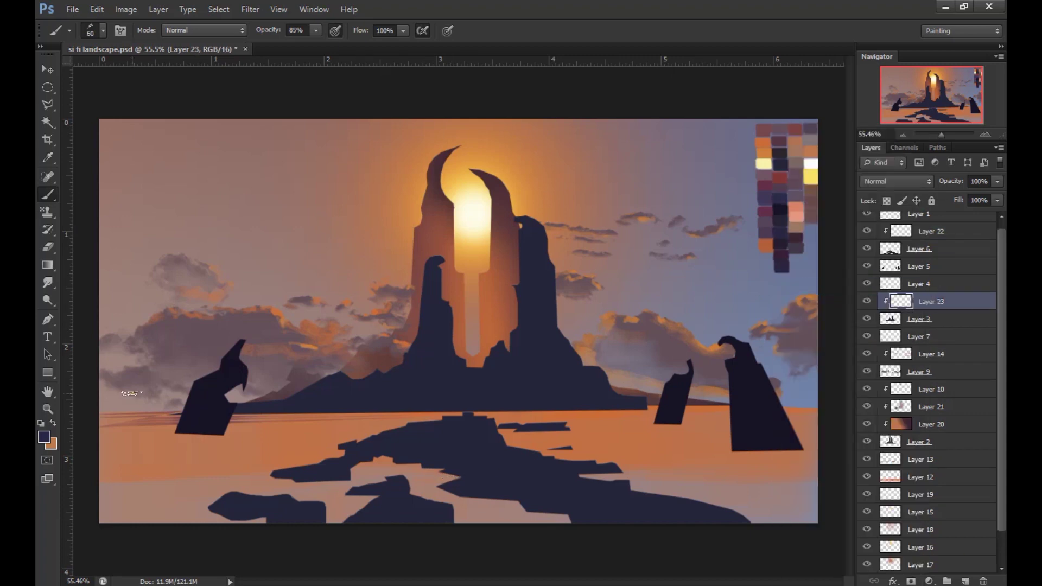
key(ctrl+alt+g)
drag(447, 263, 431, 296)
mouse_move(437, 367)
mouse_down()
mouse_move(418, 402)
mouse_move(369, 426)
mouse_up()
- Lasso the lower left rocks and erase inside them with a different eraser preset
key(l)
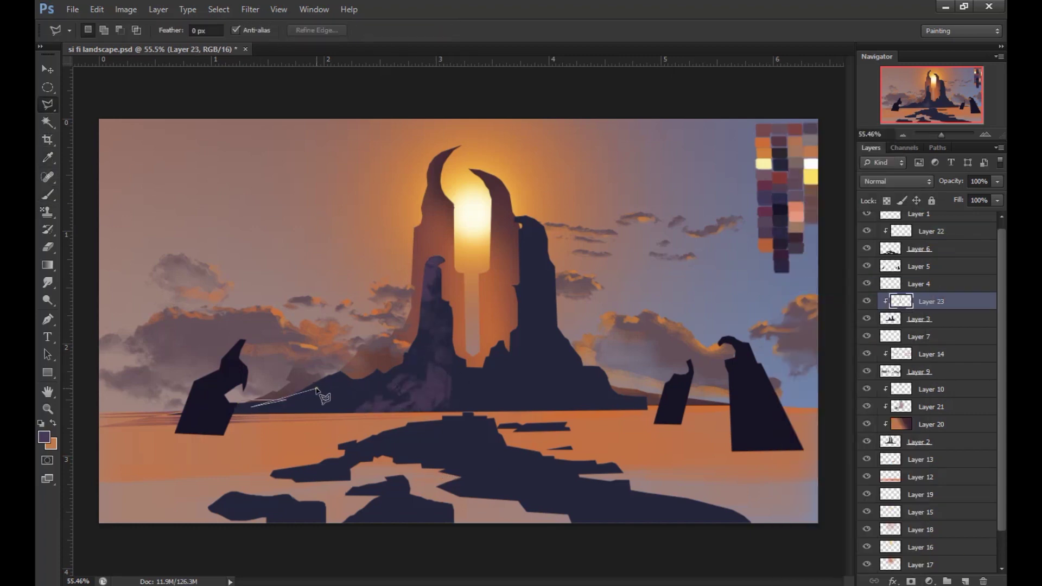
click(345, 414)
double_click(190, 416)
key(b)
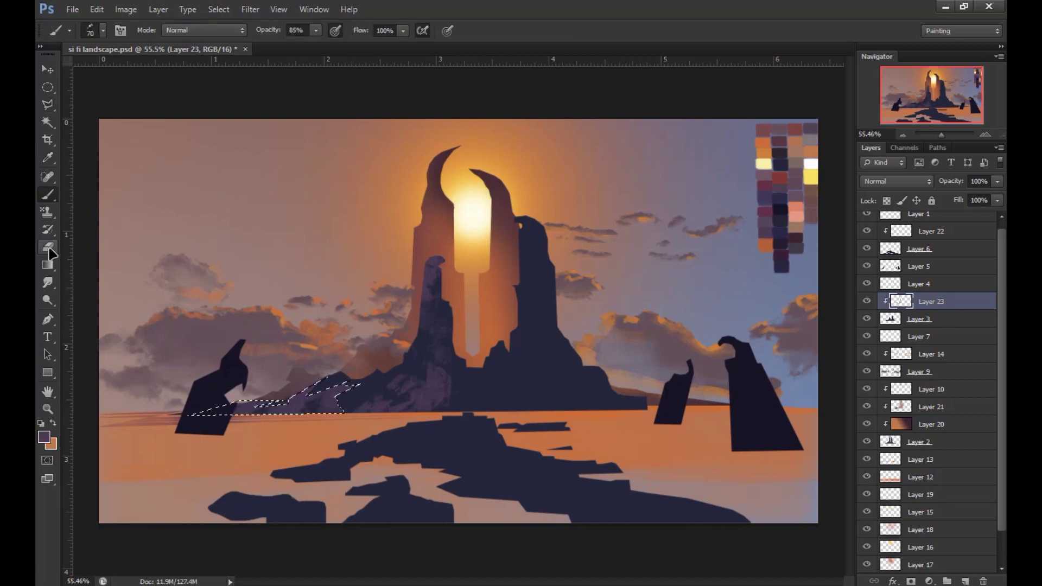
click(48, 250)
click(103, 30)
scroll(591, 198, down, 5)
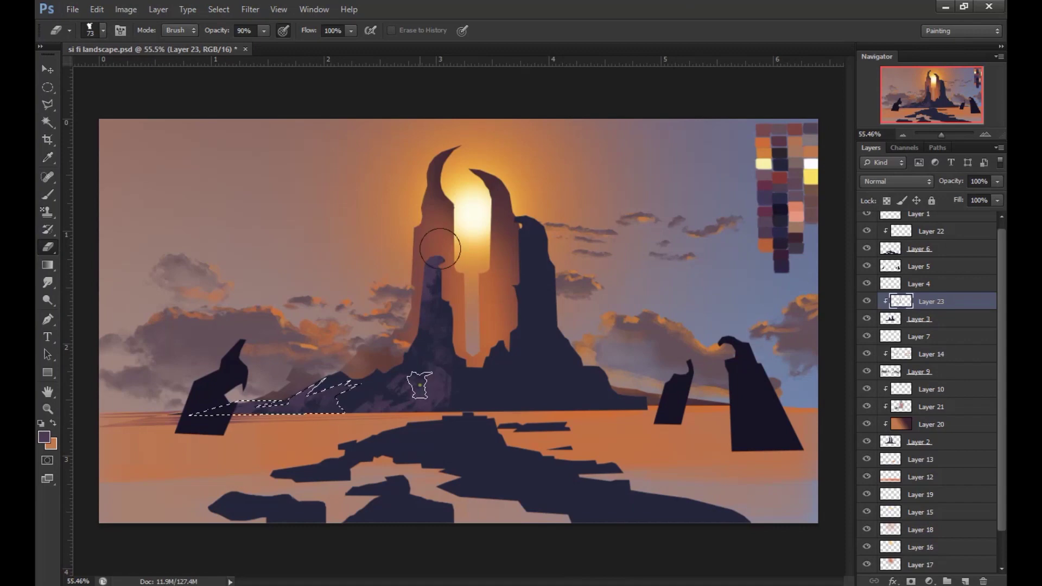
key(ctrl+d)
- Paint purple texture strokes over the central pillars, right pillar and rock base
key(b)
mouse_move(524, 236)
mouse_down()
mouse_move(571, 337)
mouse_move(489, 363)
mouse_up()
key(bracketleft)
key(bracketleft)
key(bracketleft)
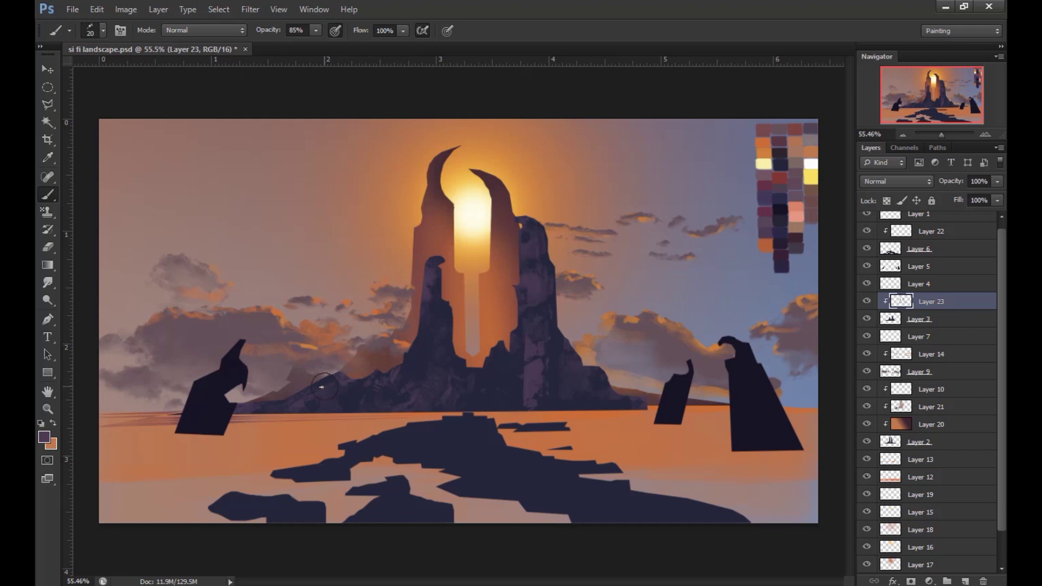
key(bracketright)
key(bracketright)
key(bracketright)
drag(451, 271, 453, 375)
drag(435, 315, 427, 388)
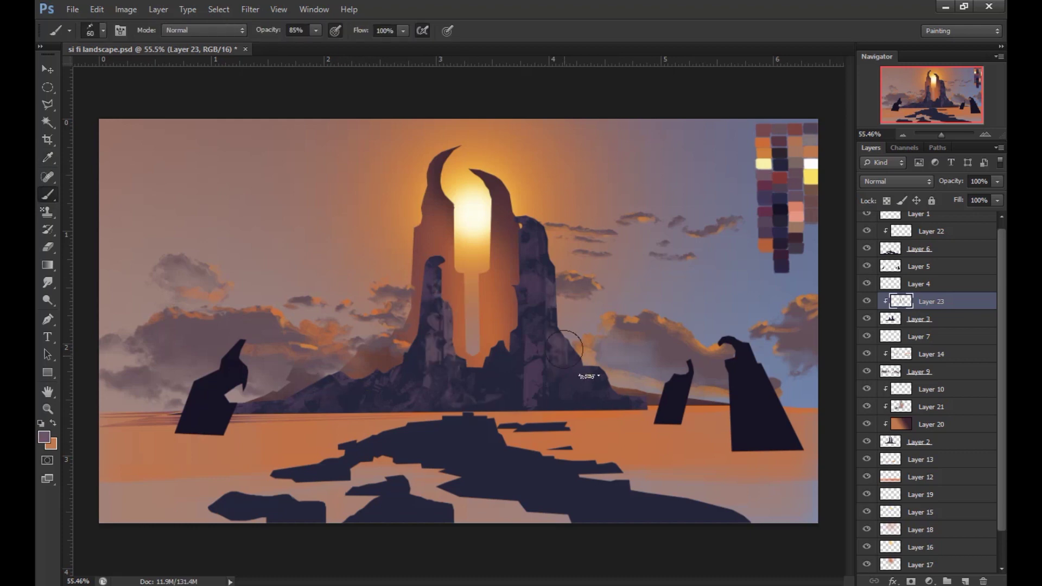
drag(551, 282, 618, 417)
- Freehand-select the left pillar and paint a lighter edge along it
key(e)
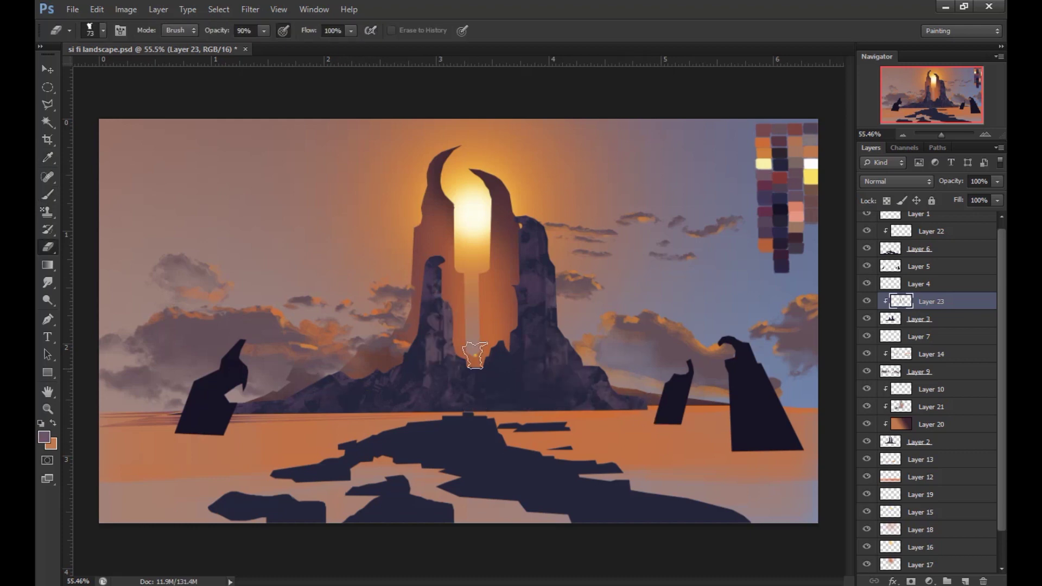
right_click(47, 105)
click(104, 102)
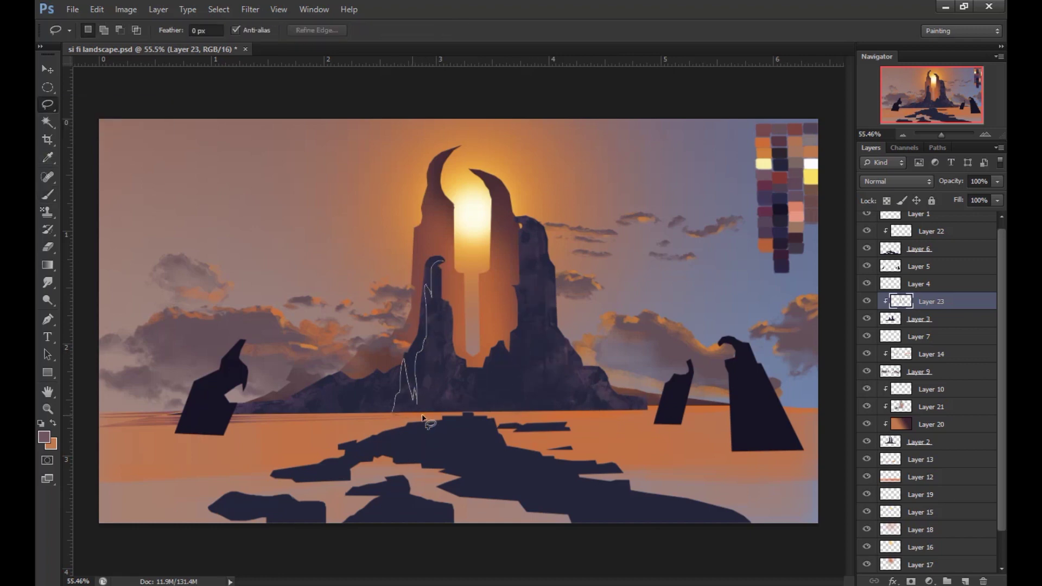
key(b)
mouse_move(441, 270)
mouse_down()
mouse_move(440, 260)
mouse_move(412, 401)
mouse_move(428, 405)
mouse_up()
key(ctrl+d)
- Sample an orange colour from the lower left of the painting
key(l)
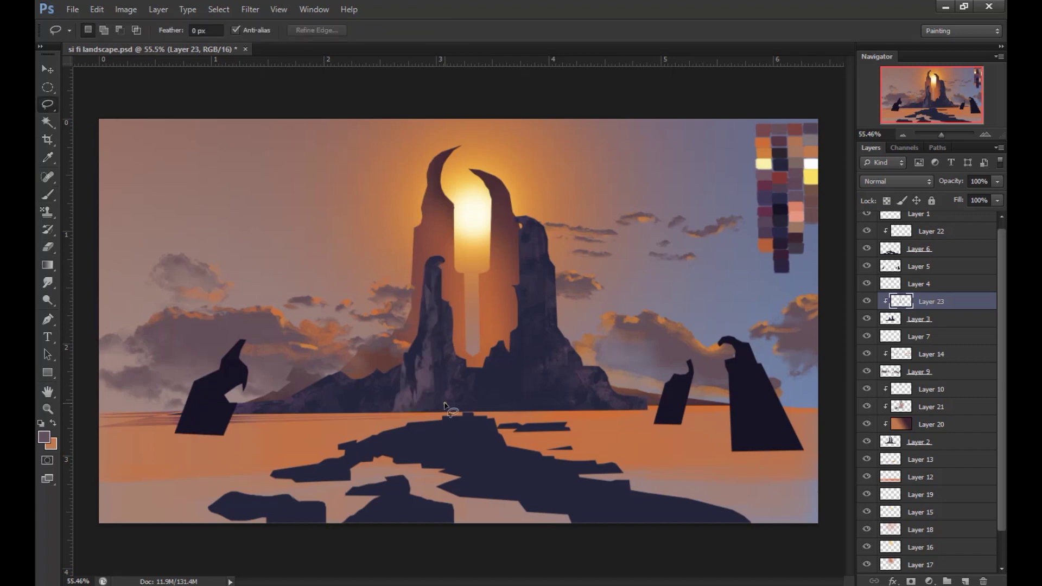
key(i)
click(201, 452)
alt+scroll(502, 343, up, 4)
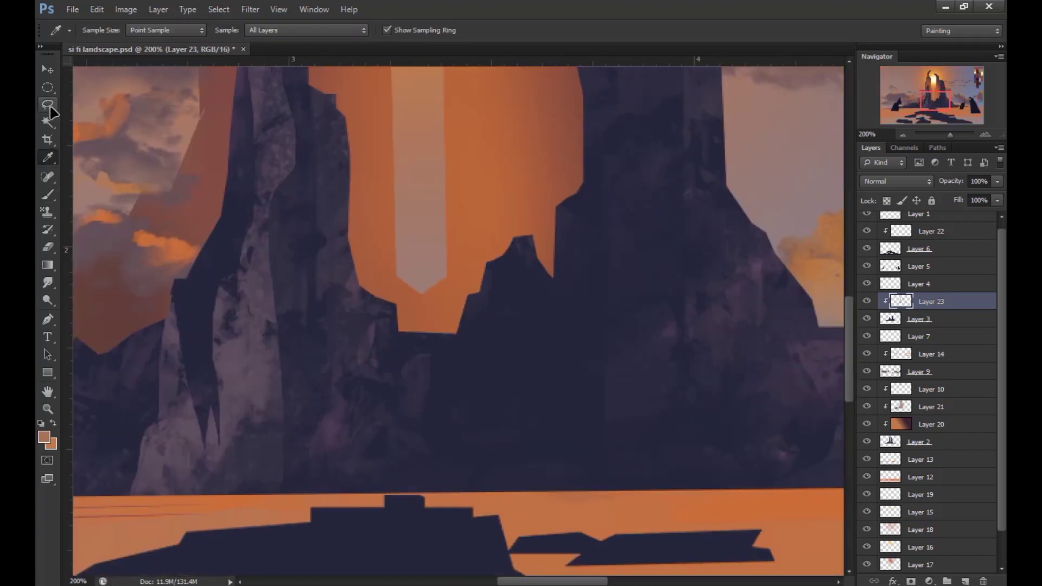
- Zoom in on the base between the spires and trial lasso outlines along the ridge
key(l)
mouse_move(488, 263)
mouse_down()
mouse_move(536, 233)
mouse_move(487, 265)
mouse_move(531, 239)
mouse_move(537, 269)
mouse_up()
key(ctrl+d)
key(ctrl+d)
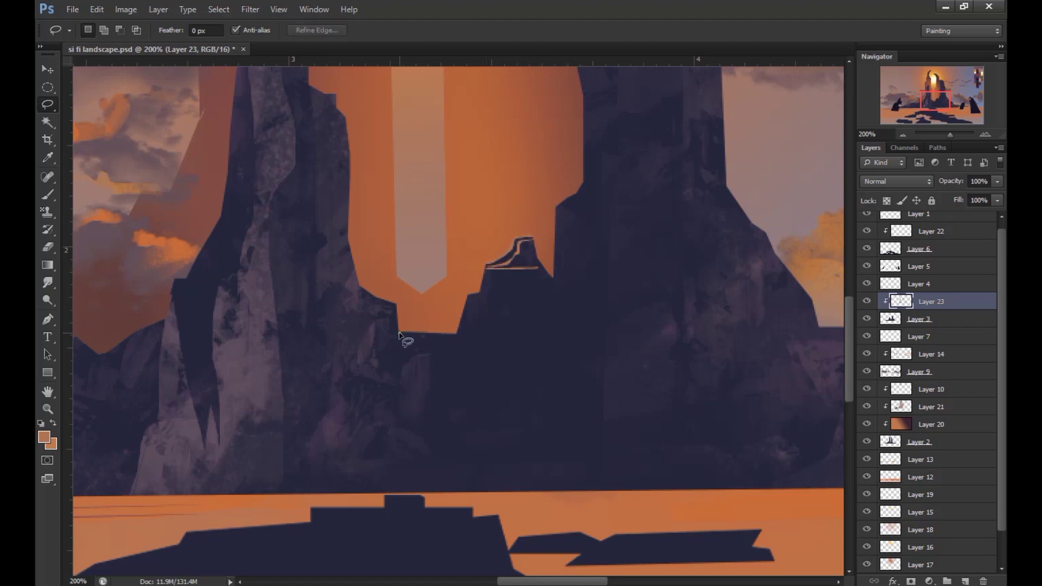
drag(530, 294, 530, 296)
key(e)
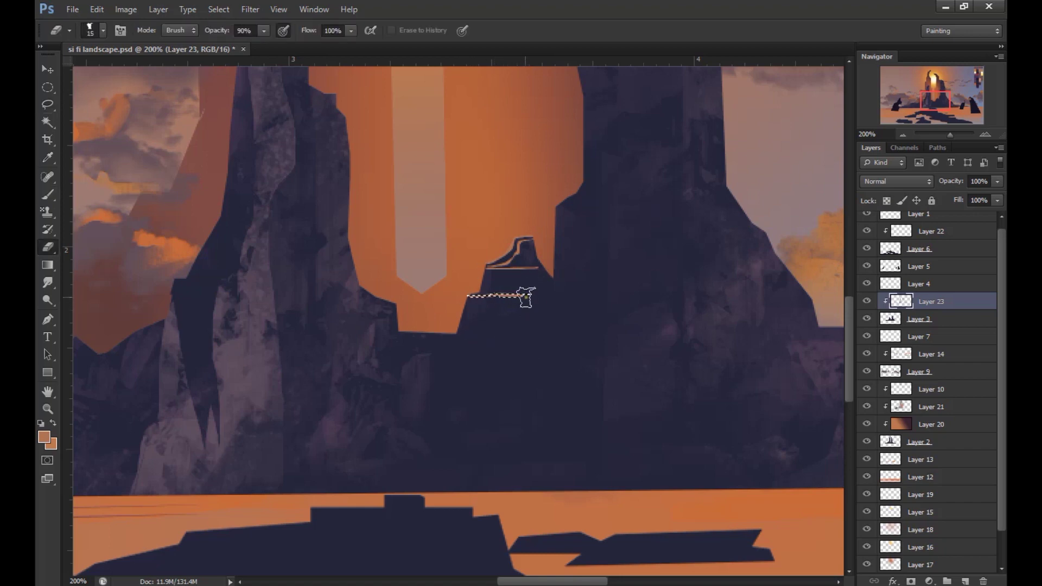
key(l)
- Lasso five thin step bands down the cliff, fill them light, and zoom out
drag(450, 337, 419, 351)
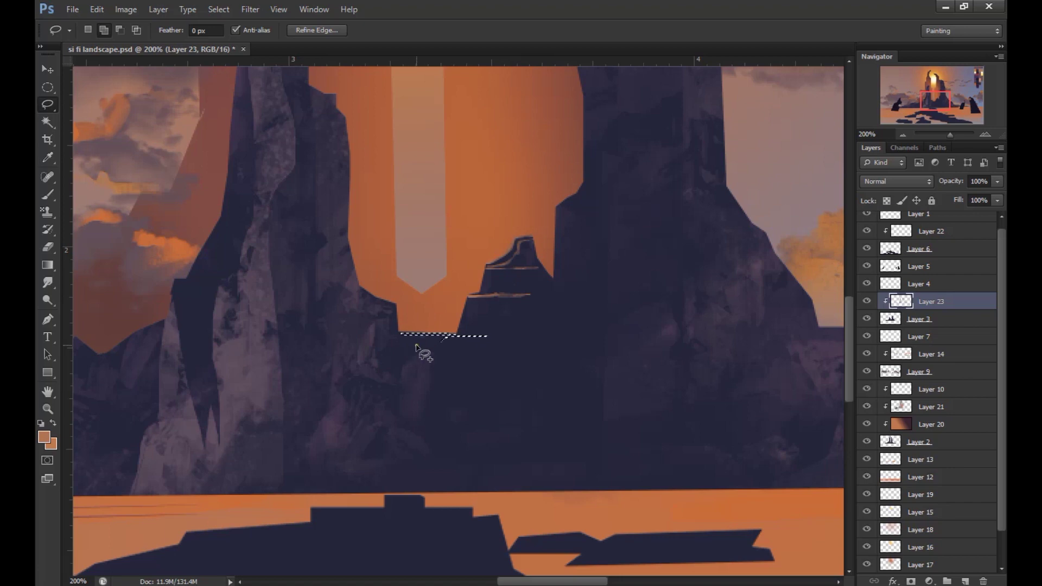
drag(476, 353, 421, 359)
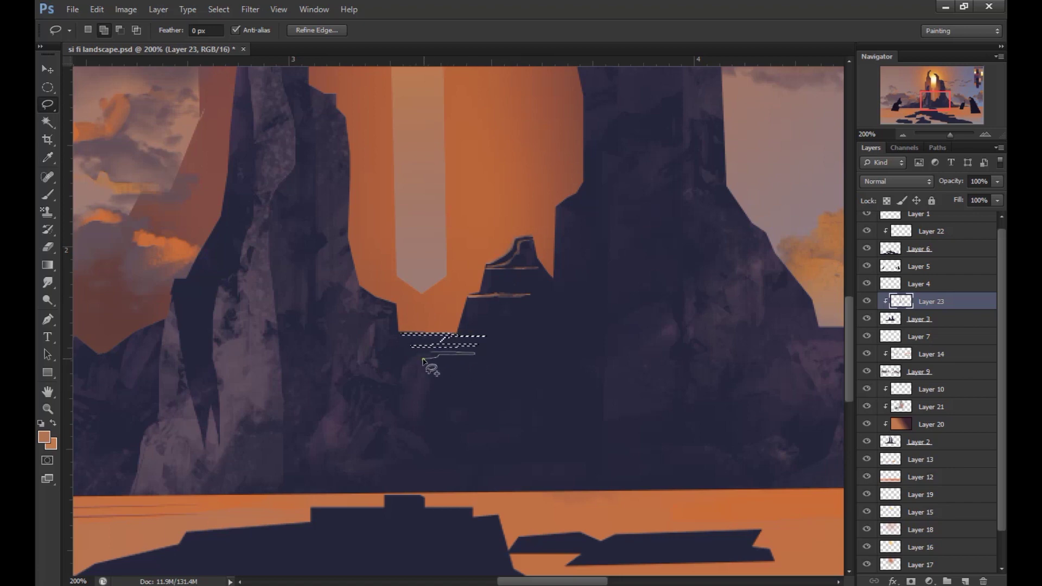
mouse_move(475, 374)
mouse_down()
mouse_move(397, 392)
mouse_move(413, 406)
mouse_up()
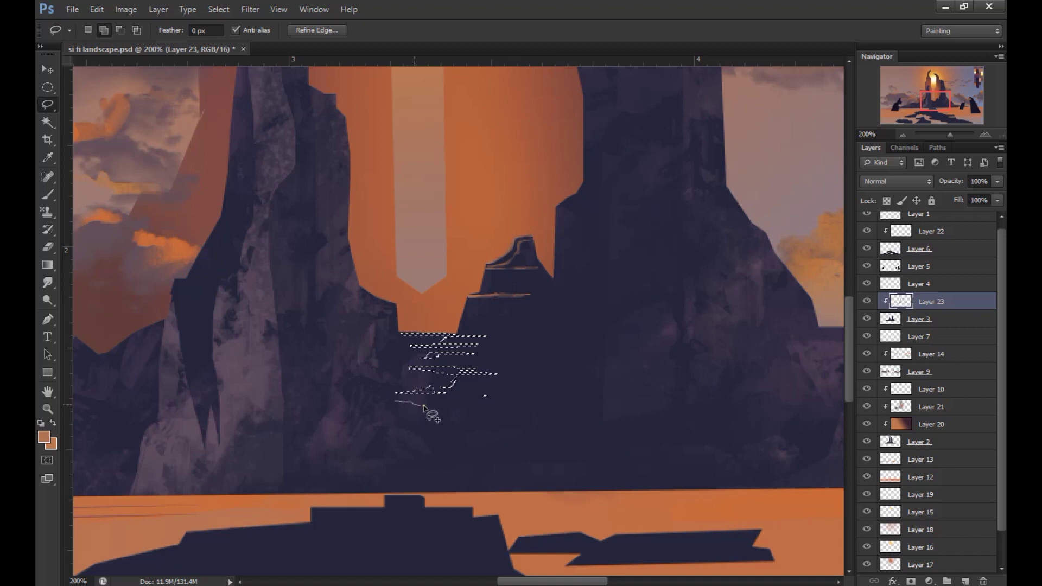
drag(479, 440, 491, 462)
drag(491, 463, 466, 482)
key(alt+BackSpace)
key(ctrl+d)
key(ctrl+0)
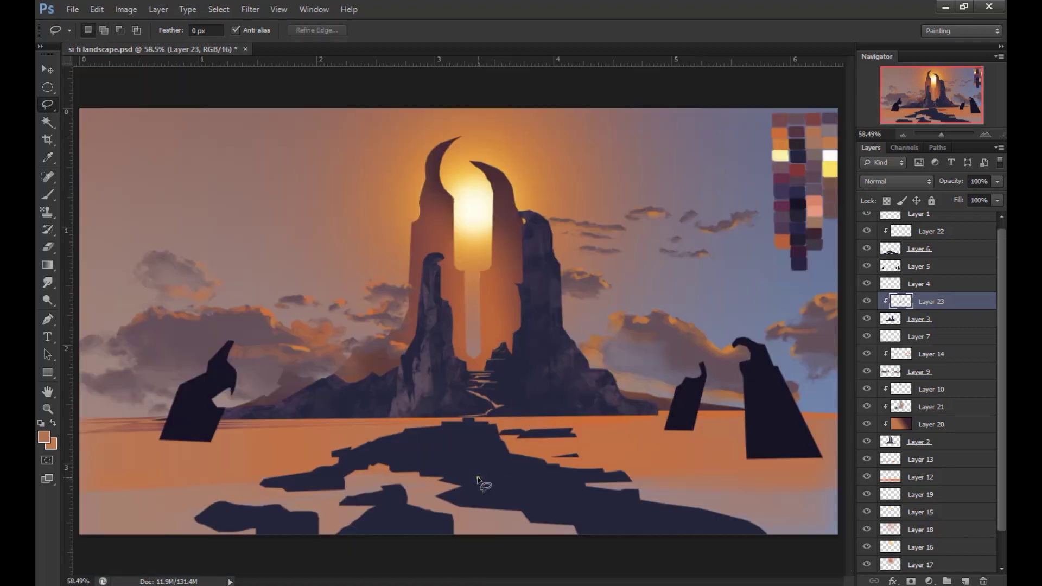
- Pick a different, smaller brush preset and add a new clipped layer below Layer 23
key(ctrl+shift+d)
key(e)
key(b)
click(103, 31)
alt+click(787, 137)
click(103, 31)
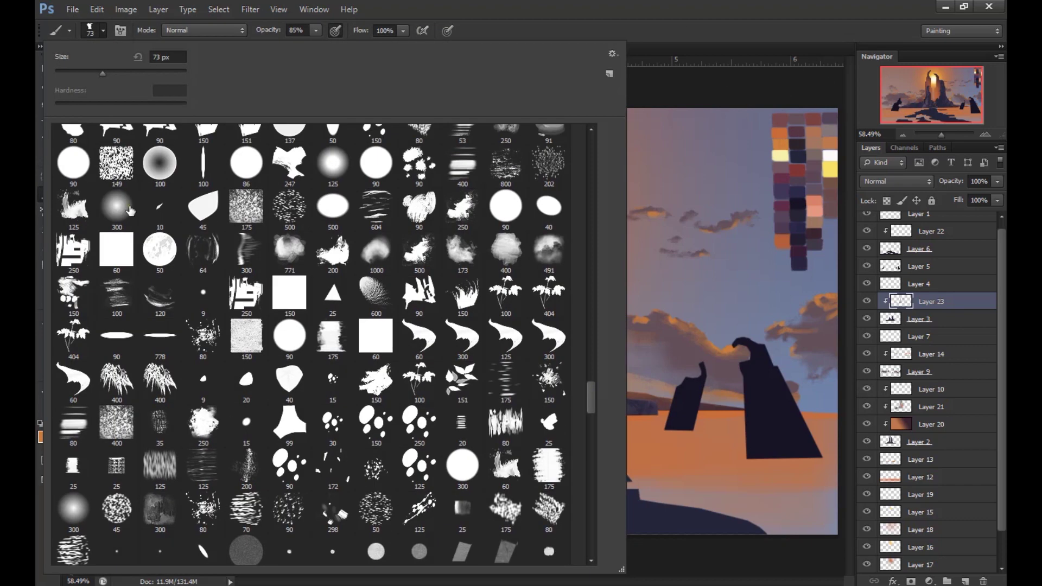
ctrl+click(965, 581)
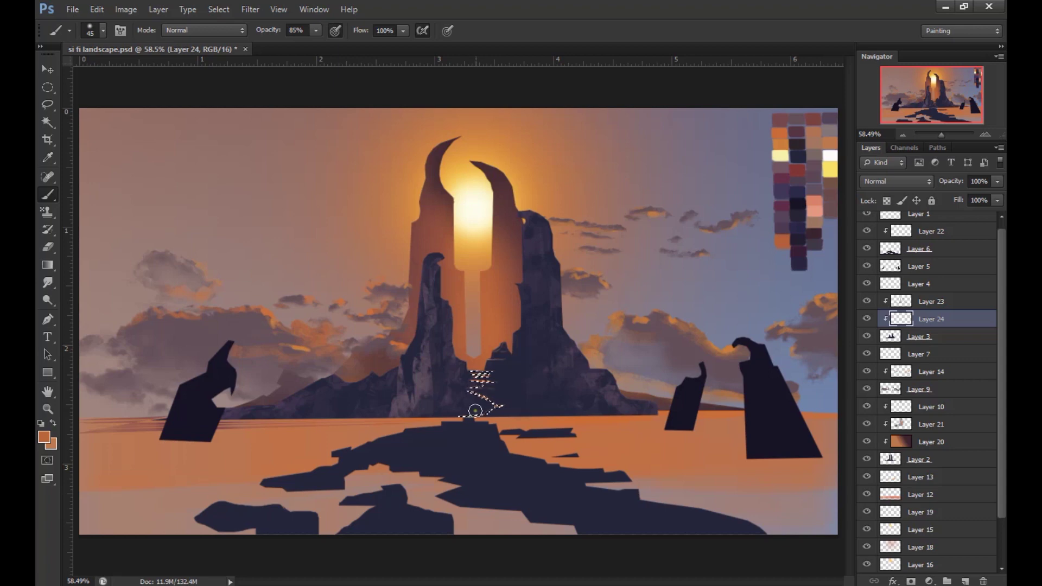
- Polygon-lasso around the steps, erase stray texture on Layer 23, and sample a palette colour
key(l)
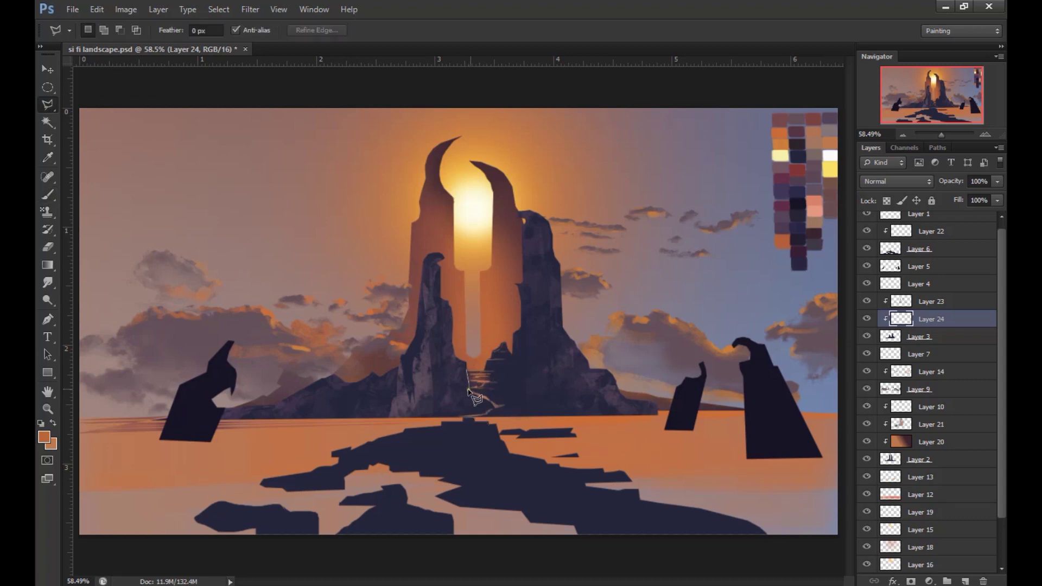
click(510, 354)
double_click(504, 343)
key(b)
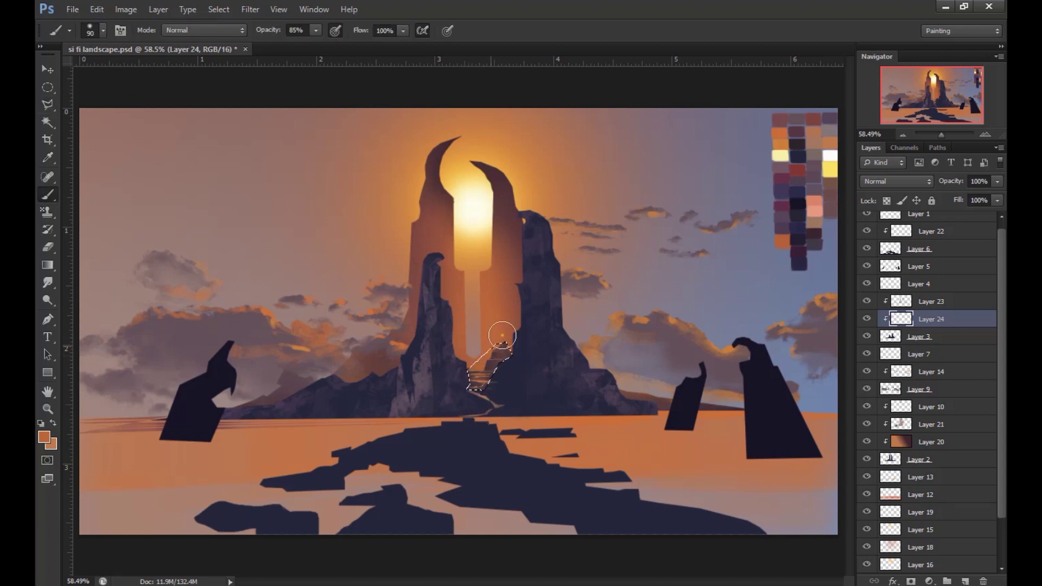
key(e)
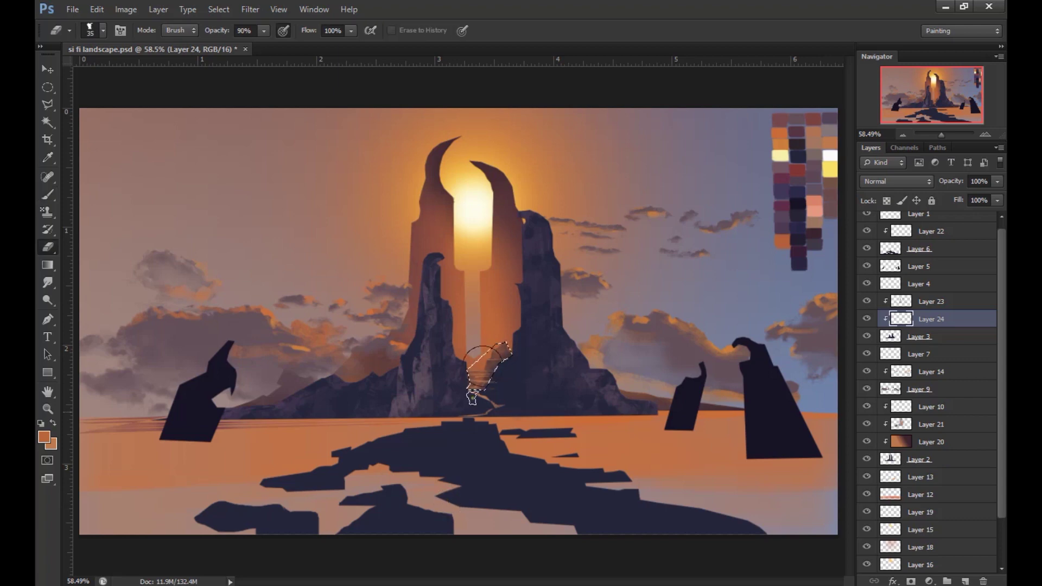
click(912, 303)
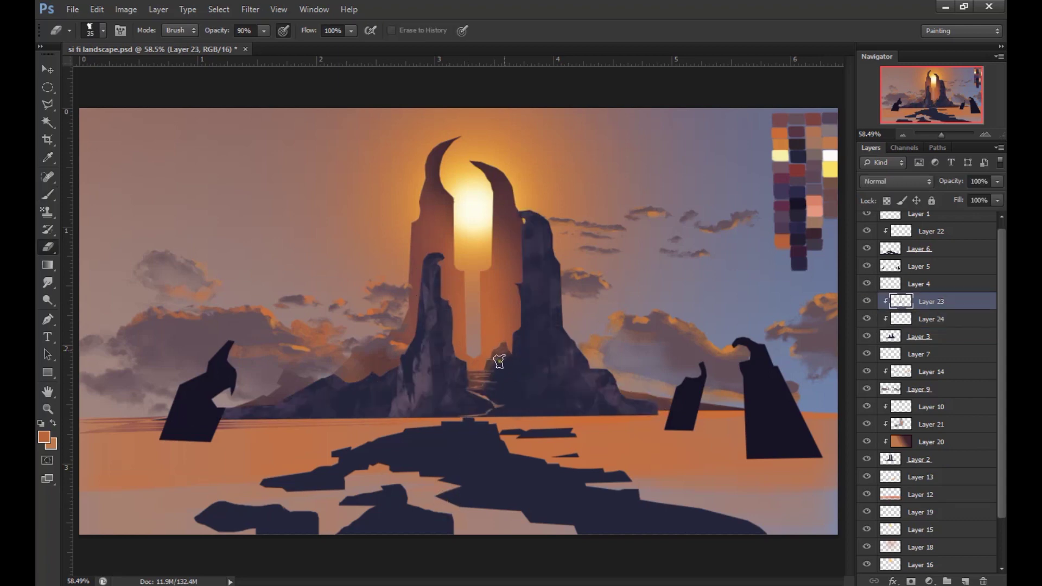
key(l)
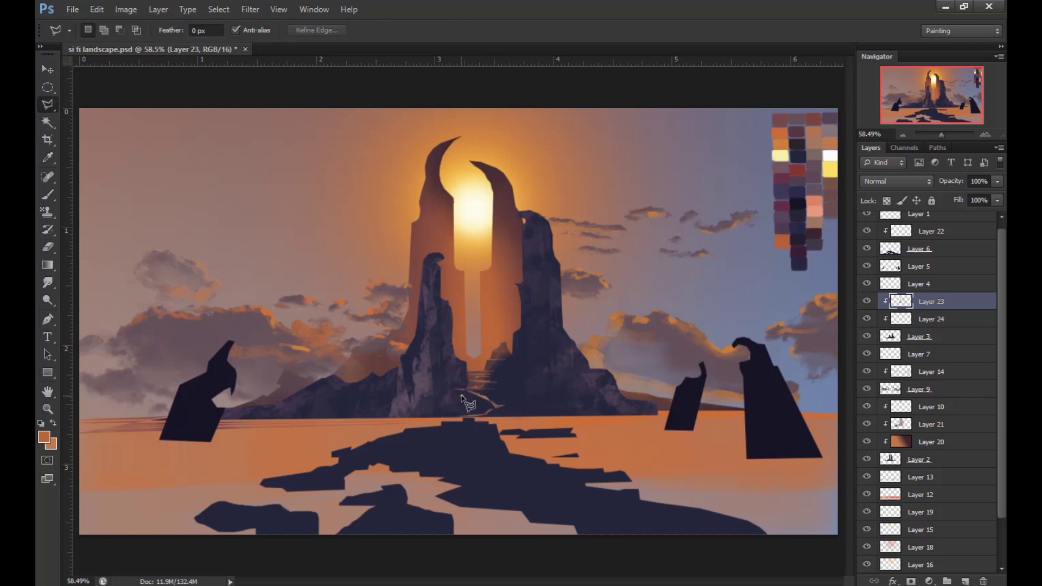
key(b)
alt+click(779, 185)
right_click(529, 333)
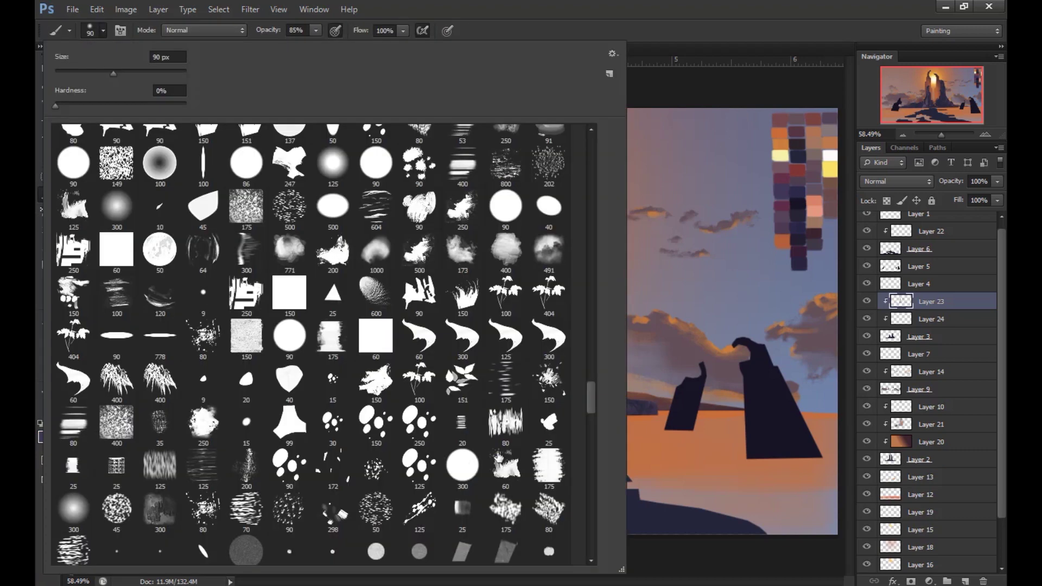
- Choose a textured brush tip and paint dark navy and rock-purple strokes on the spire bases
double_click(550, 477)
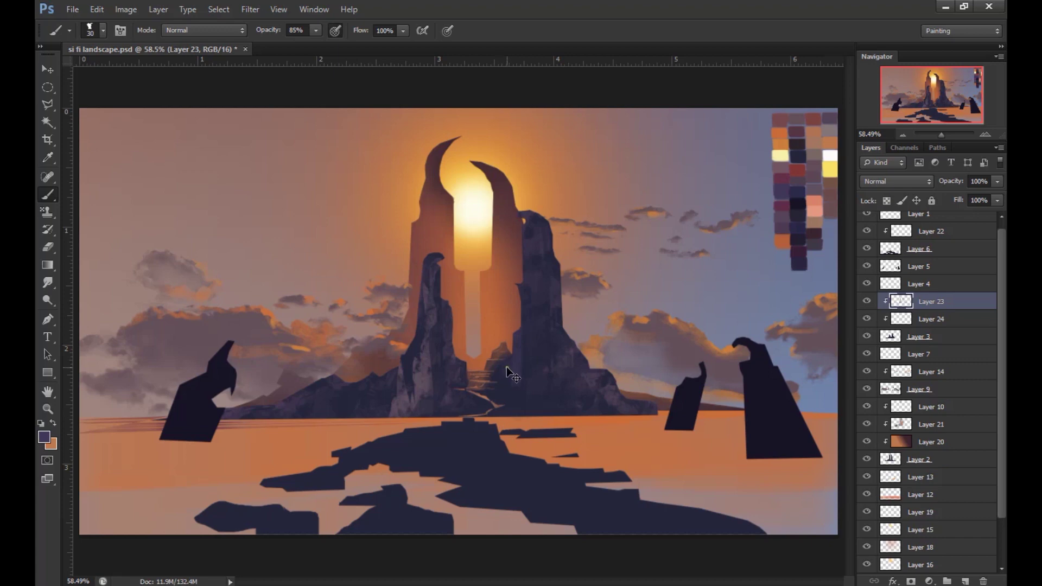
alt+click(475, 406)
drag(471, 400, 494, 414)
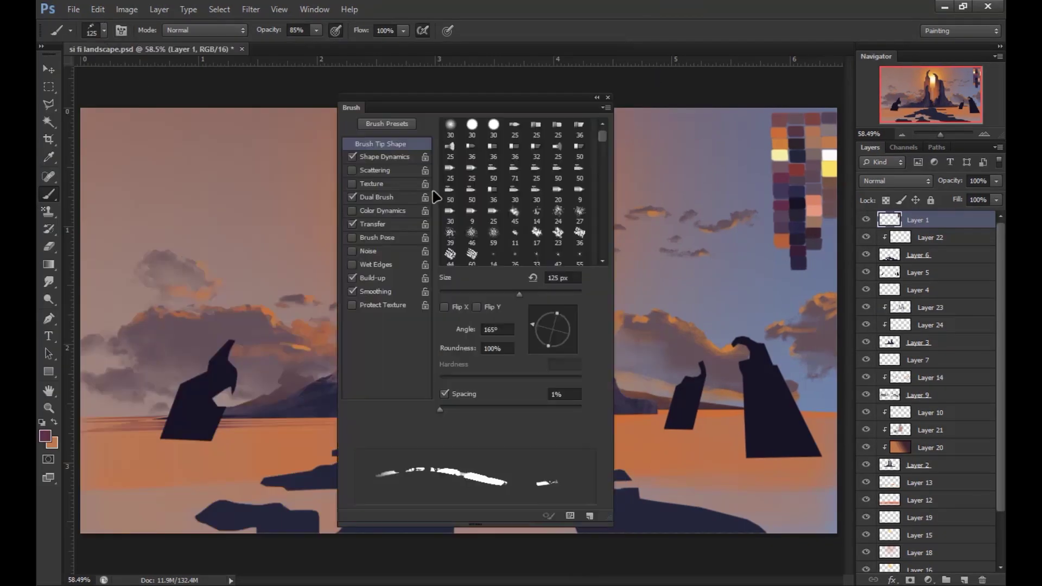
alt+click(461, 368)
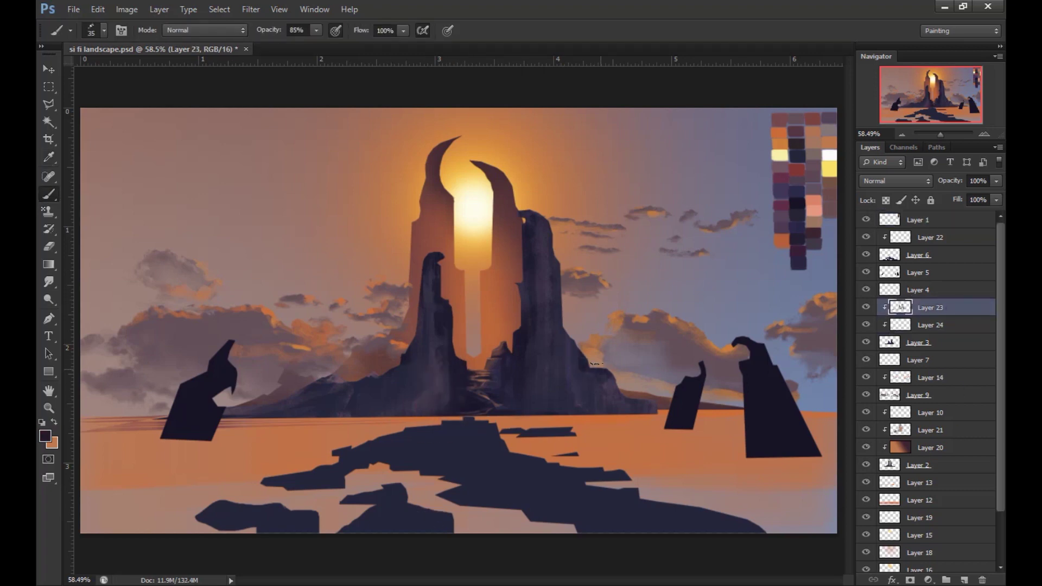
key(bracketright)
key(bracketright)
key(bracketright)
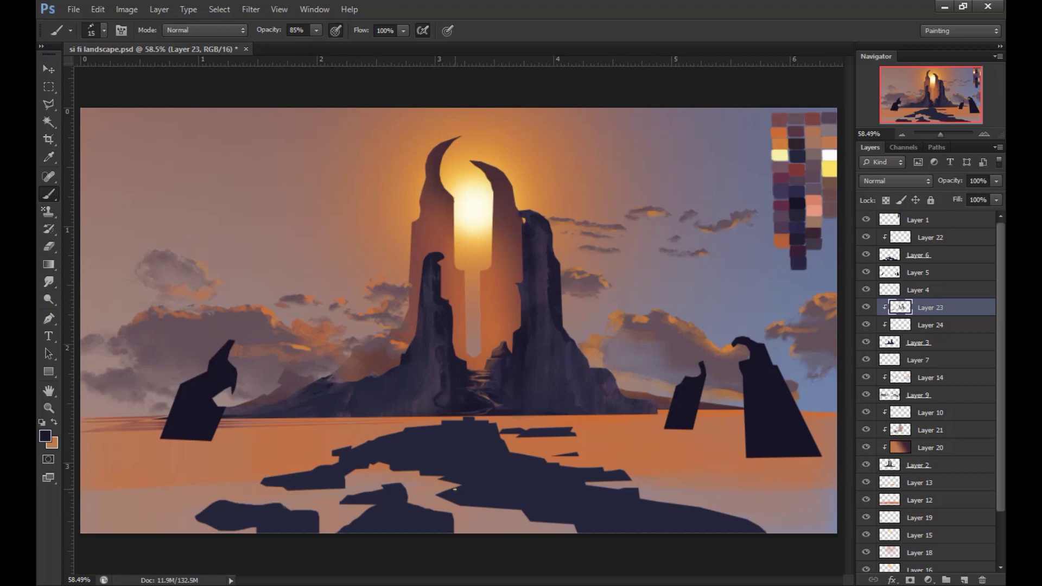
key(e)
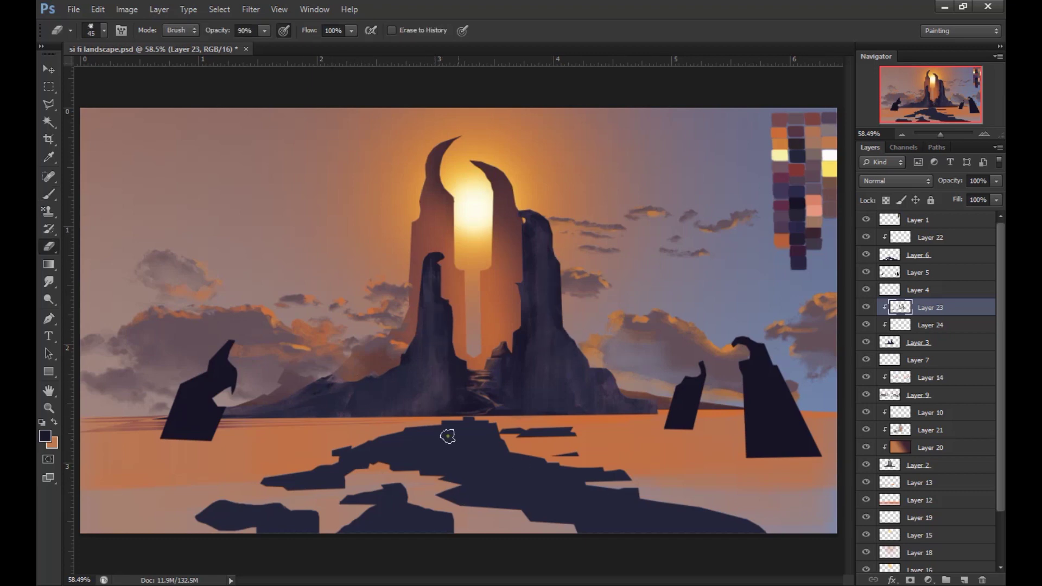
key(b)
- Paint lighter blue-grey strokes on the right rock pillar and pick an orange-brown colour
right_click(167, 474)
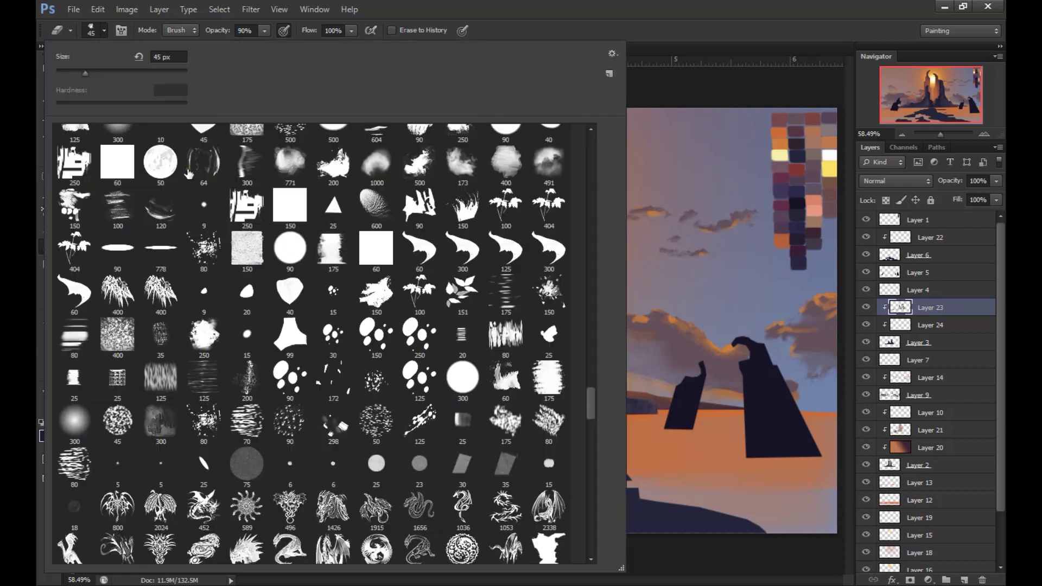
key(Escape)
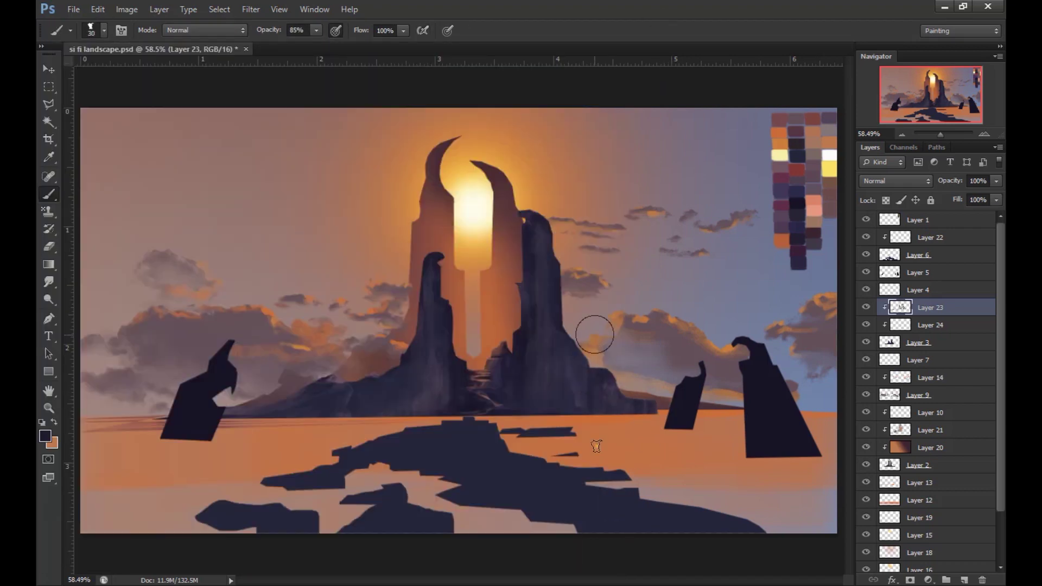
alt+click(559, 271)
drag(548, 261, 531, 289)
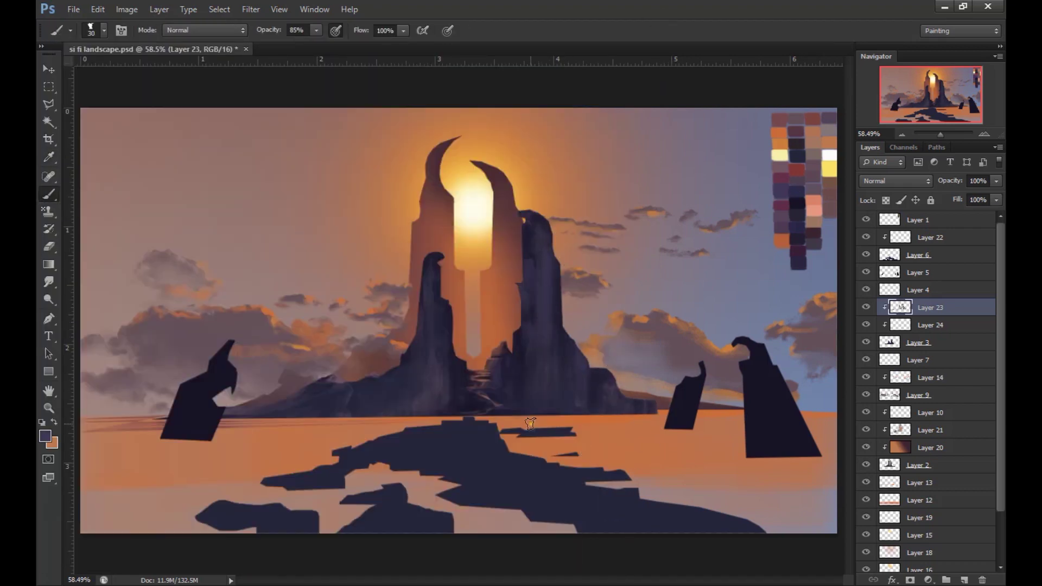
alt+click(651, 404)
key([)
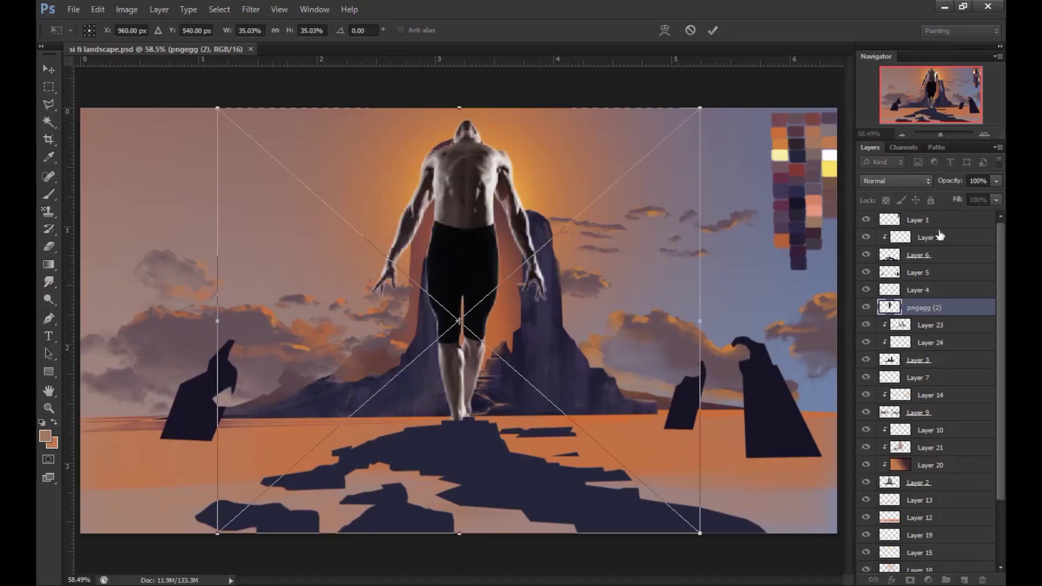
- Place the man figure PNG, scale it small and position it in the sunlit gap
drag(923, 307, 926, 233)
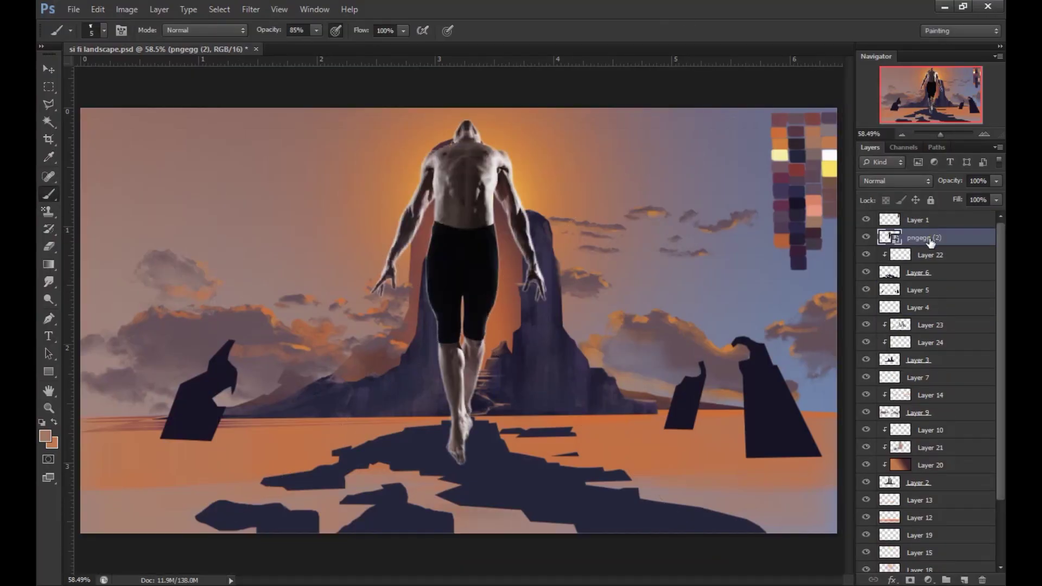
key(ctrl+t)
drag(597, 124, 500, 228)
mouse_move(430, 349)
mouse_down()
mouse_move(378, 505)
mouse_move(473, 250)
mouse_up()
key(Return)
key(ctrl+t)
scroll(473, 250, up, 5)
key(Return)
mouse_move(430, 445)
mouse_down()
mouse_move(418, 411)
mouse_move(435, 353)
mouse_up()
key(ctrl+bracketright)
scroll(428, 372, up, 2)
- Sample a dark navy colour and add a new layer clipped to the figure
key(e)
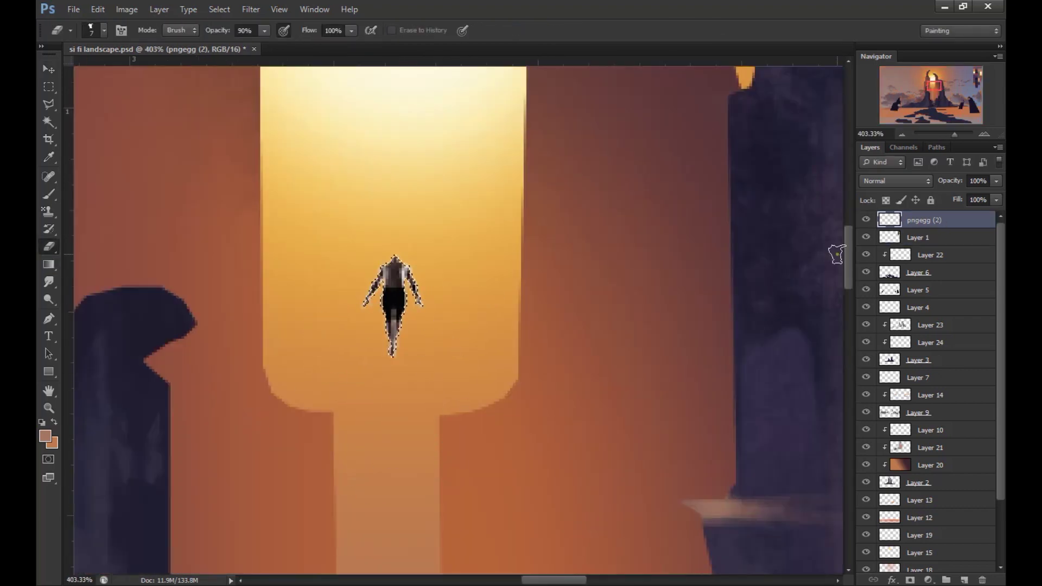
key(i)
click(144, 331)
key(ctrl+0)
scroll(490, 223, up, 4)
key(b)
key(ctrl+shift+alt+n)
right_click(928, 220)
click(856, 291)
scroll(384, 362, up, 2)
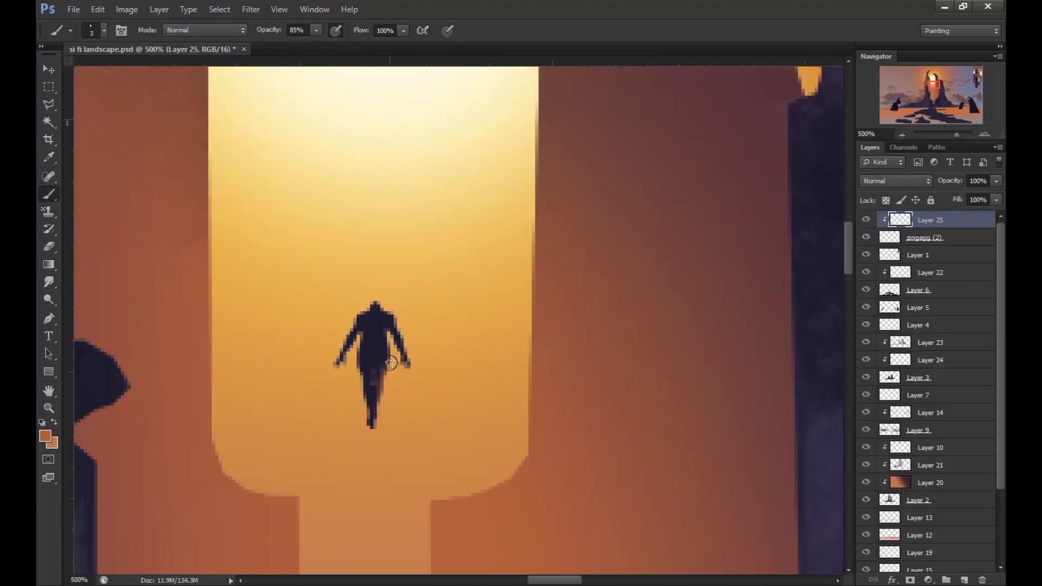
key(ctrl+0)
scroll(565, 193, up, 3)
- Shade the figure with a dark navy-to-orange gradient and add unclipped Layer 26 above it
key(g)
alt+click(425, 325)
drag(426, 304, 426, 368)
key(ctrl+z)
key(ctrl+z)
key(ctrl+z)
key(ctrl+z)
key(ctrl+0)
ctrl+click(964, 580)
drag(931, 237, 930, 216)
right_click(936, 220)
key(Escape)
scroll(375, 401, up, 8)
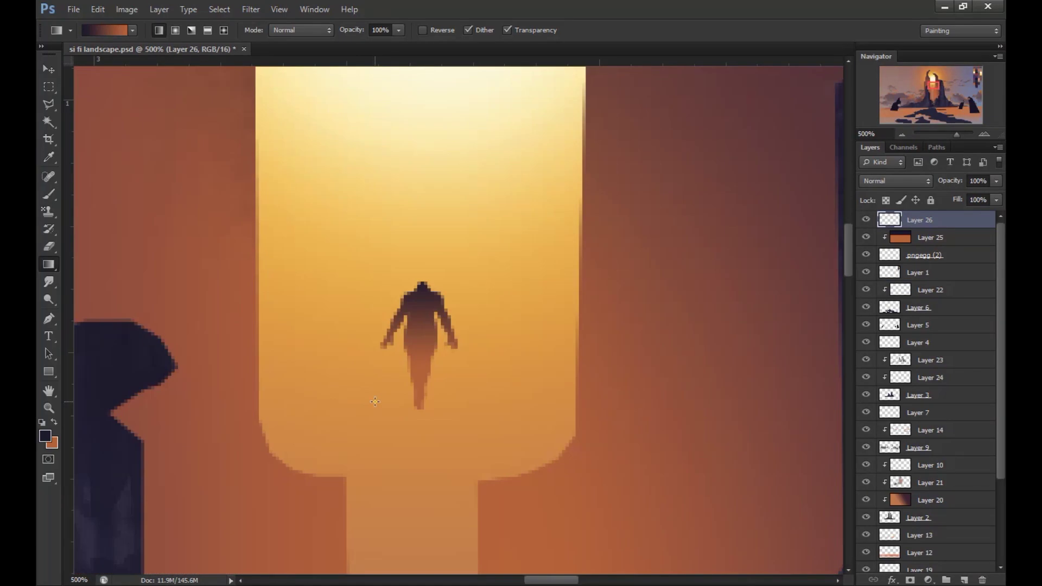
- Brush thin chain lines from the figure to the spires and erase stray marks
key(b)
right_click(375, 402)
drag(437, 291, 559, 250)
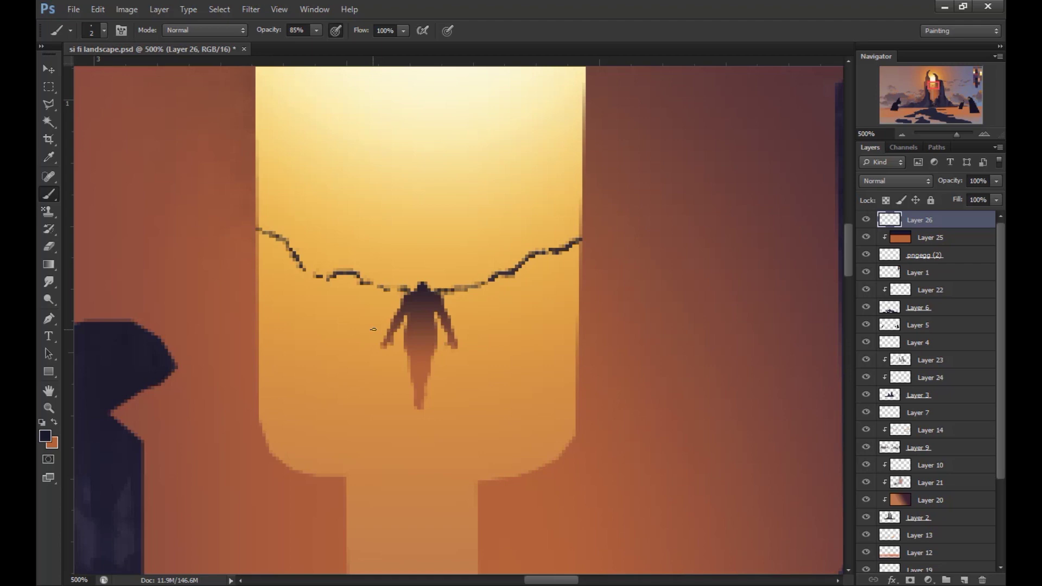
alt+click(383, 293)
scroll(147, 198, down, 5)
scroll(489, 232, up, 2)
key(e)
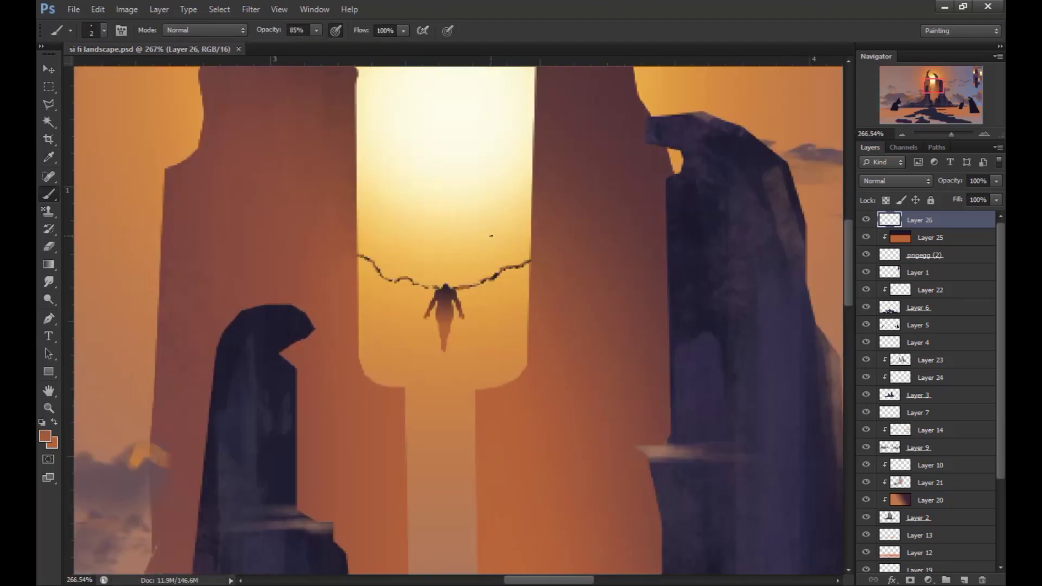
key(bracketleft)
key(bracketleft)
key(bracketleft)
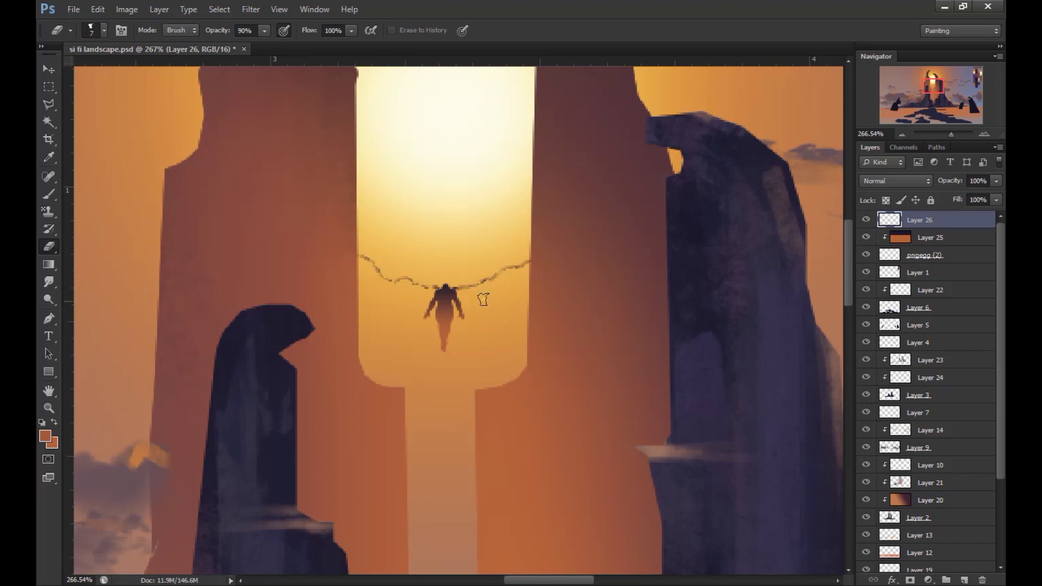
scroll(325, 374, down, 5)
scroll(434, 244, up, 3)
- On Layer 10, lasso a thin sliver along the left spire's inner edge
key(l)
scroll(922, 380, down, 3)
click(868, 416)
drag(418, 217, 454, 284)
drag(466, 92, 418, 138)
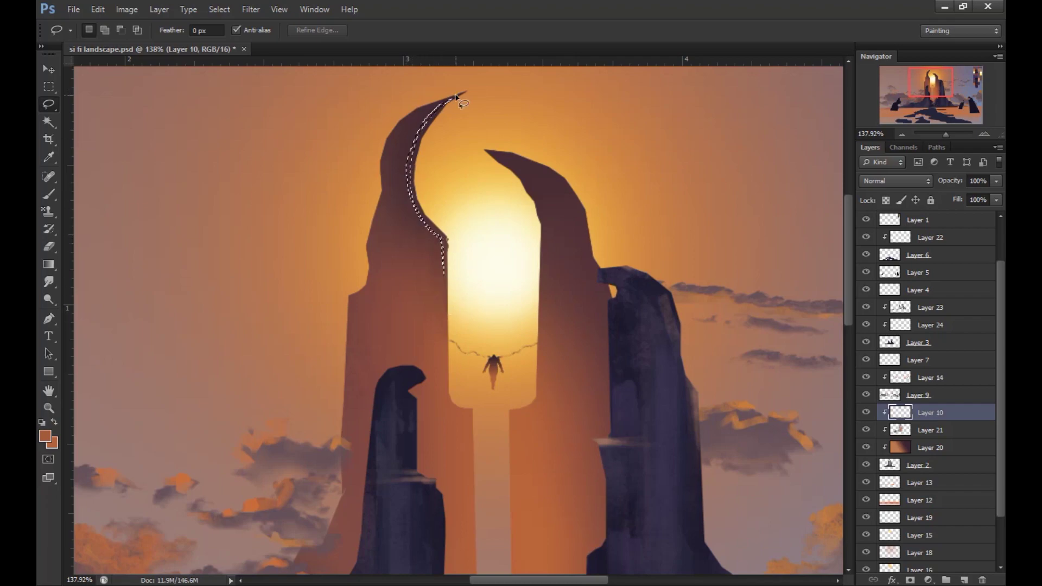
key(i)
key(alt+BackSpace)
- Paint a reddish rim inside the left spire's sliver, then deselect
key(ctrl+d)
scroll(518, 481, down, 3)
scroll(473, 473, up, 4)
key(ctrl+alt+z)
key(ctrl+alt+z)
key(b)
drag(334, 250, 318, 536)
key(ctrl+d)
- Pan across the spires to their curved tips and select Layer 2
drag(397, 449, 361, 211)
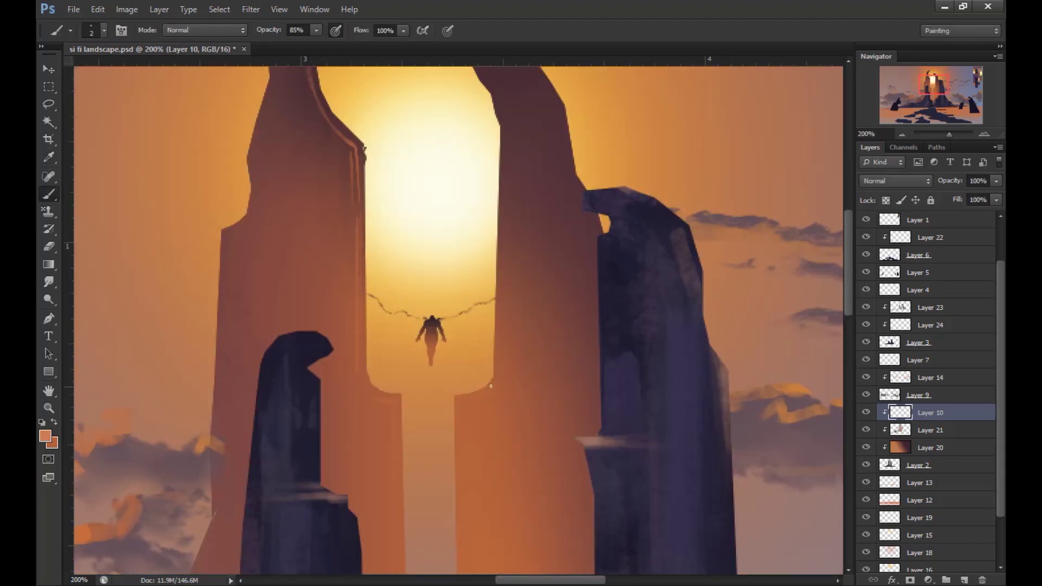
drag(511, 319, 459, 379)
scroll(451, 341, down, 5)
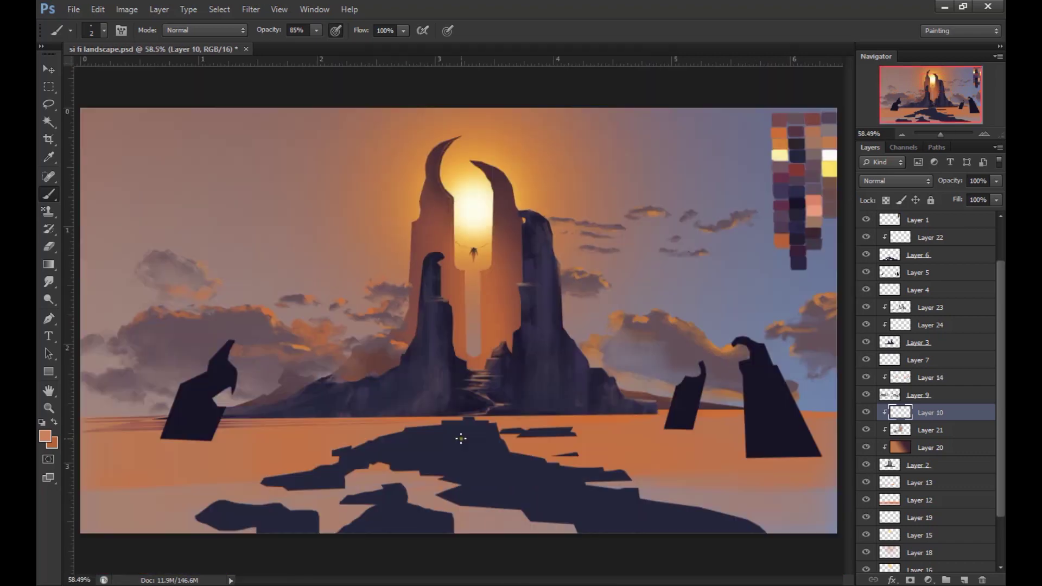
scroll(460, 435, up, 8)
scroll(477, 217, down, 2)
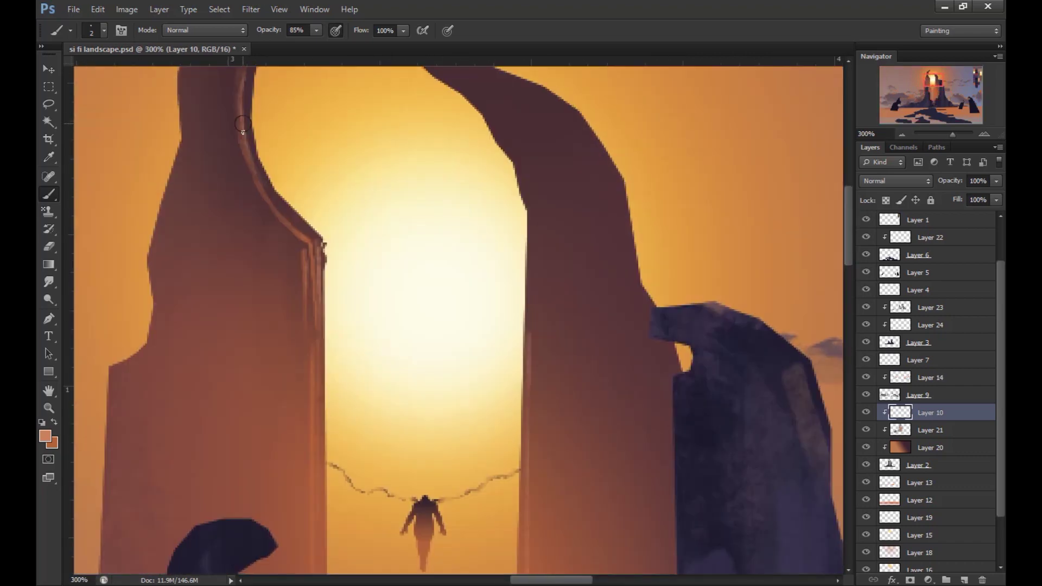
drag(334, 205, 245, 333)
ctrl+click(244, 333)
- Brush dark purple along the right spire's left edge and top, then save
alt+click(378, 259)
drag(386, 263, 477, 427)
mouse_move(386, 269)
mouse_down()
mouse_move(456, 349)
mouse_move(444, 355)
mouse_up()
drag(387, 261, 383, 257)
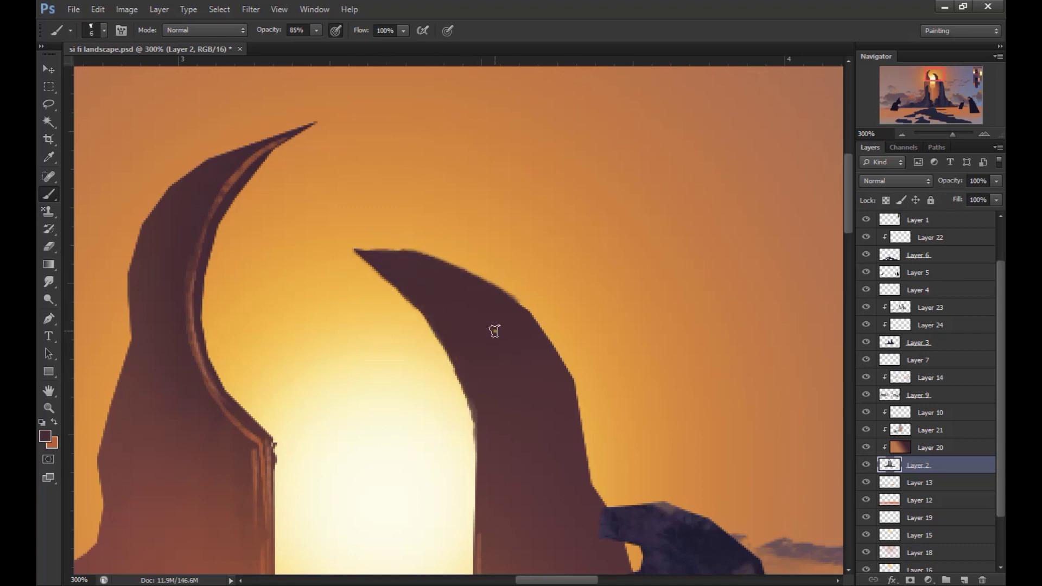
key(ctrl+0)
key(ctrl+s)
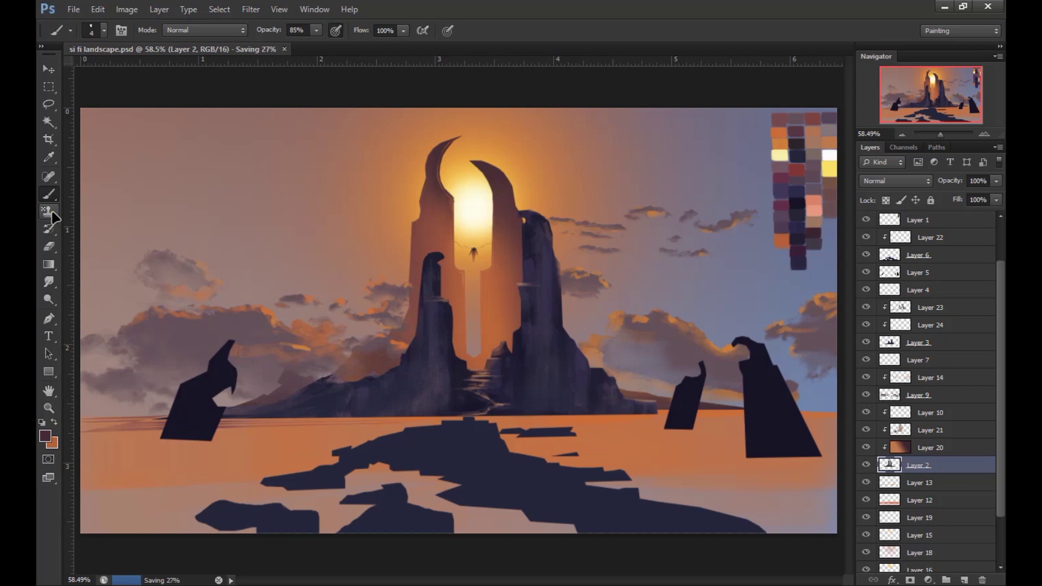
- Add a clipped layer, enlarge the brush, and paint a light purple stroke on the left tower
click(929, 307)
key(ctrl+shift+alt+n)
click(104, 30)
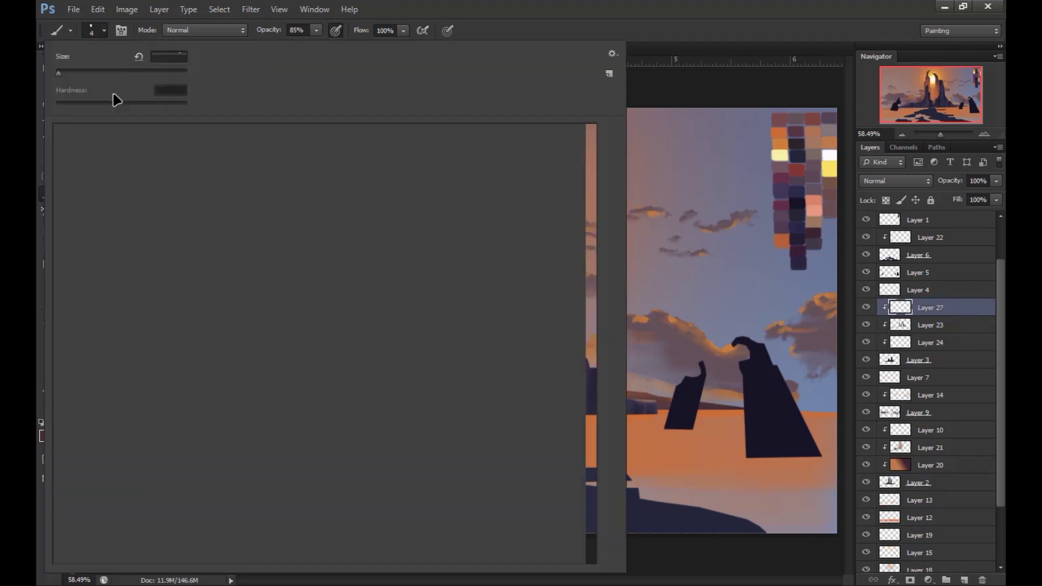
drag(82, 89, 104, 89)
key(Return)
key(bracketleft)
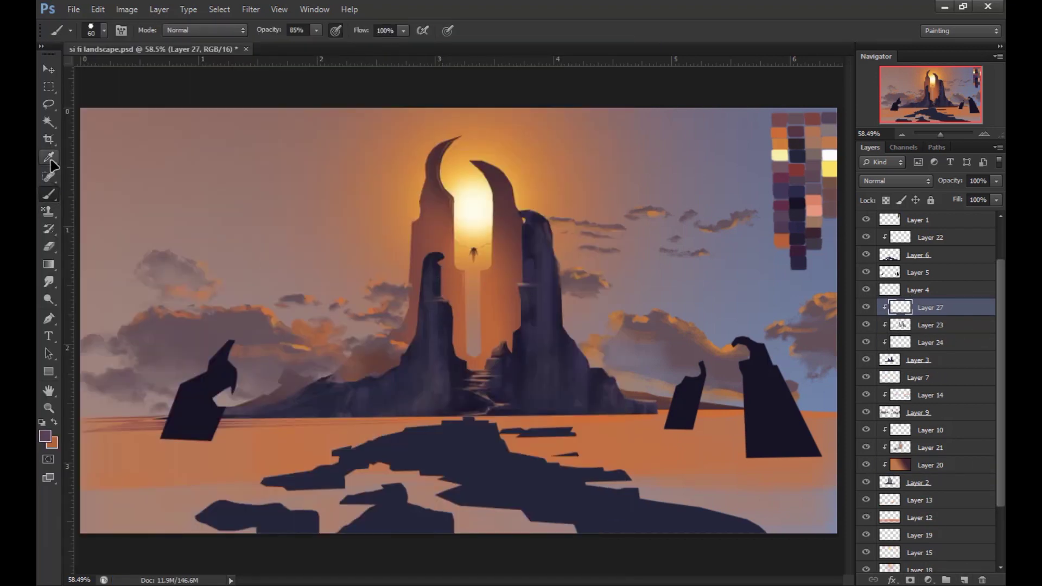
drag(440, 318, 446, 335)
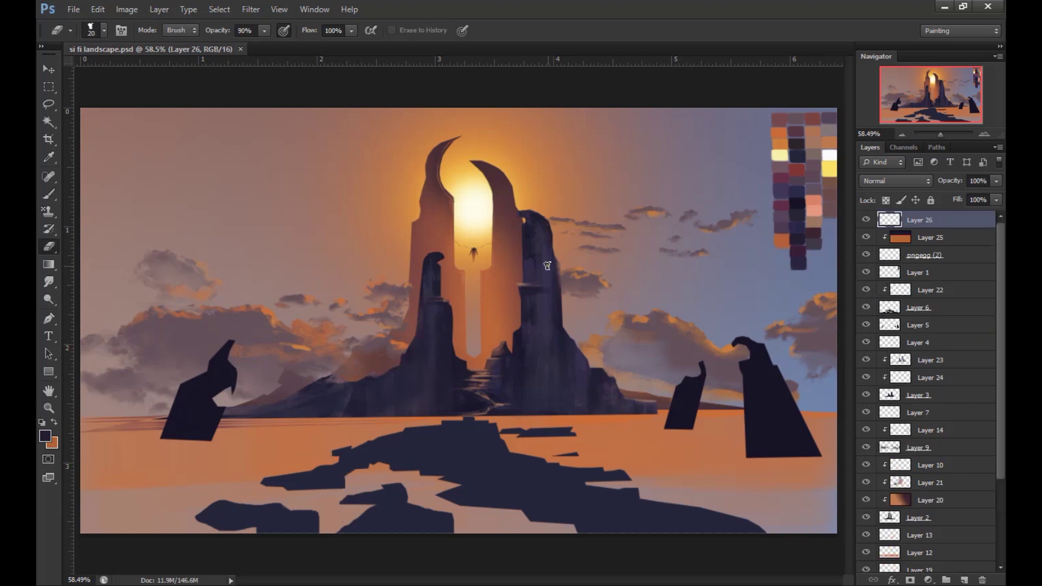
- On Layer 22, extend dark paint across the foreground rock shapes
scroll(958, 272, down, 1)
click(955, 255)
key(b)
drag(202, 522, 384, 529)
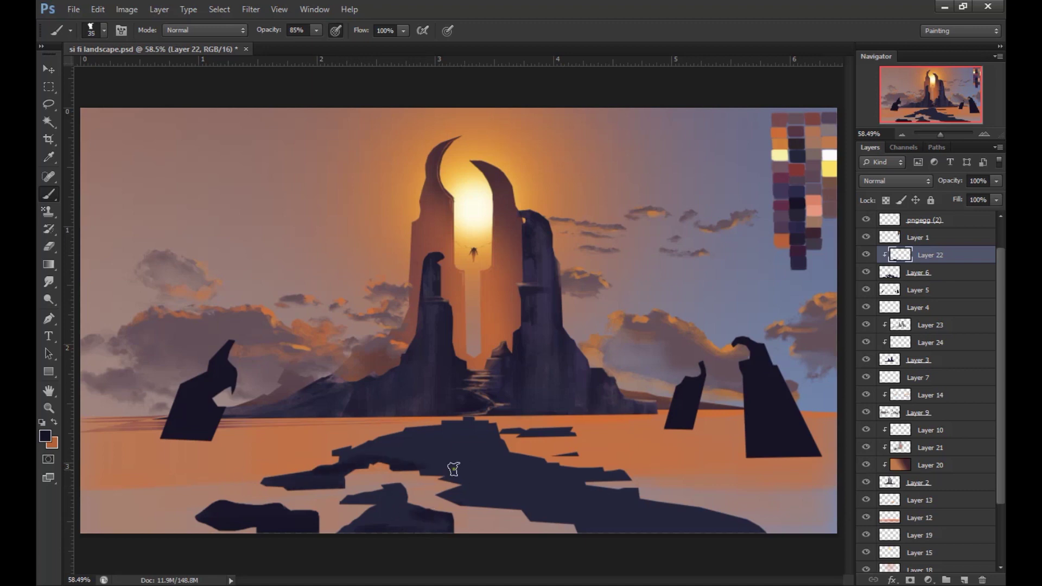
drag(325, 461, 731, 524)
- Shade the foreground rocks with a dark-to-orange gradient on a new layer below Layer 22
ctrl+click(964, 581)
key(g)
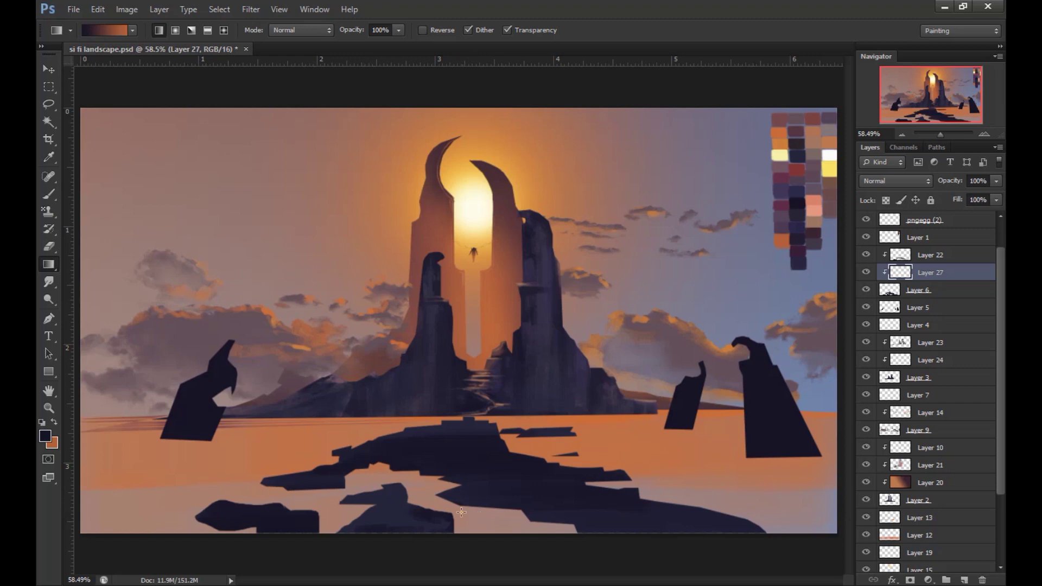
drag(456, 531, 468, 445)
key(b)
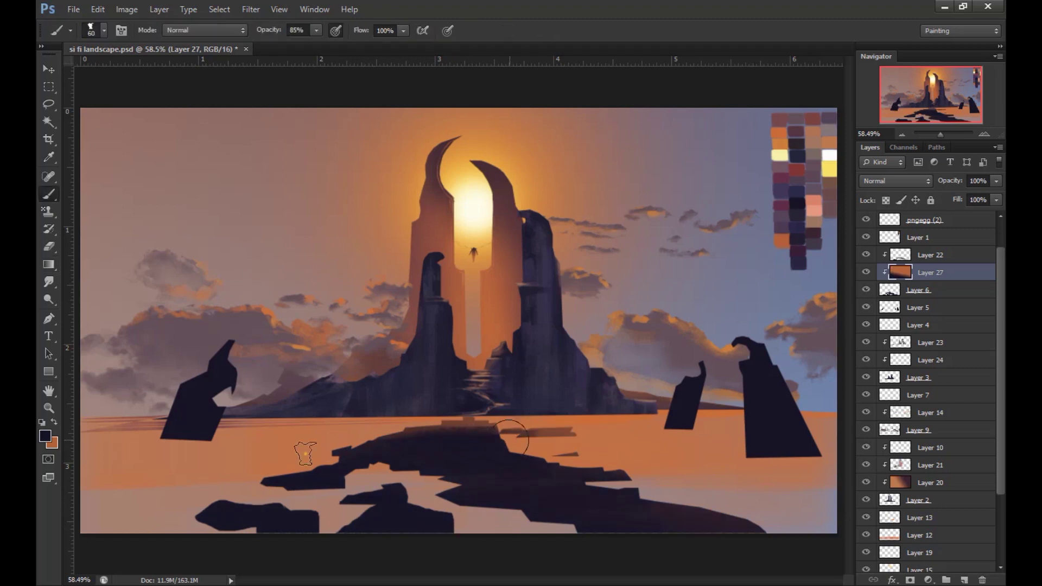
- Lasso the lower right rock's base for dark maroon shading, save, and select Layer 13
alt+click(662, 494)
key(l)
click(965, 581)
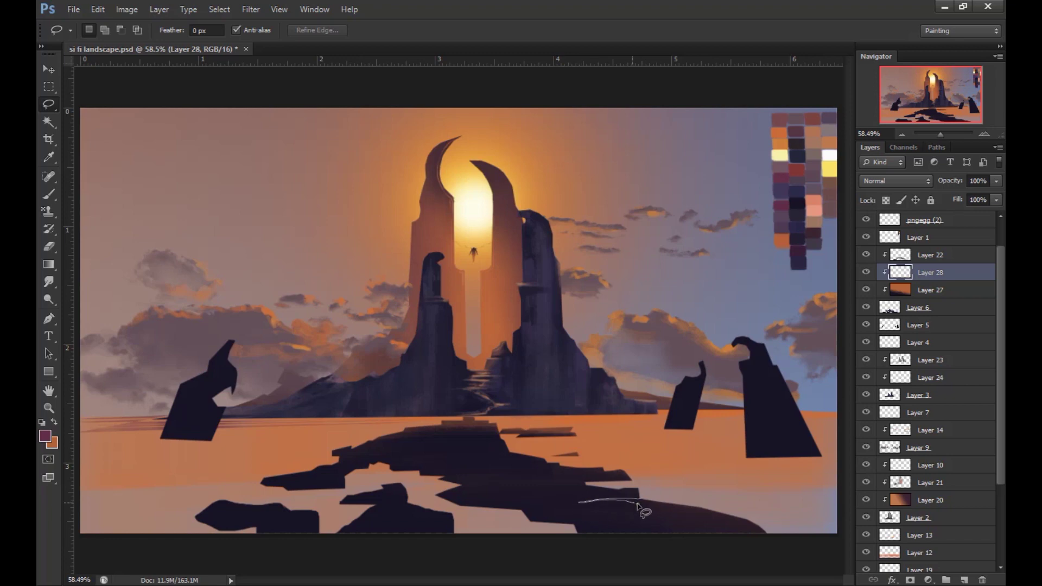
drag(639, 508, 752, 535)
key(b)
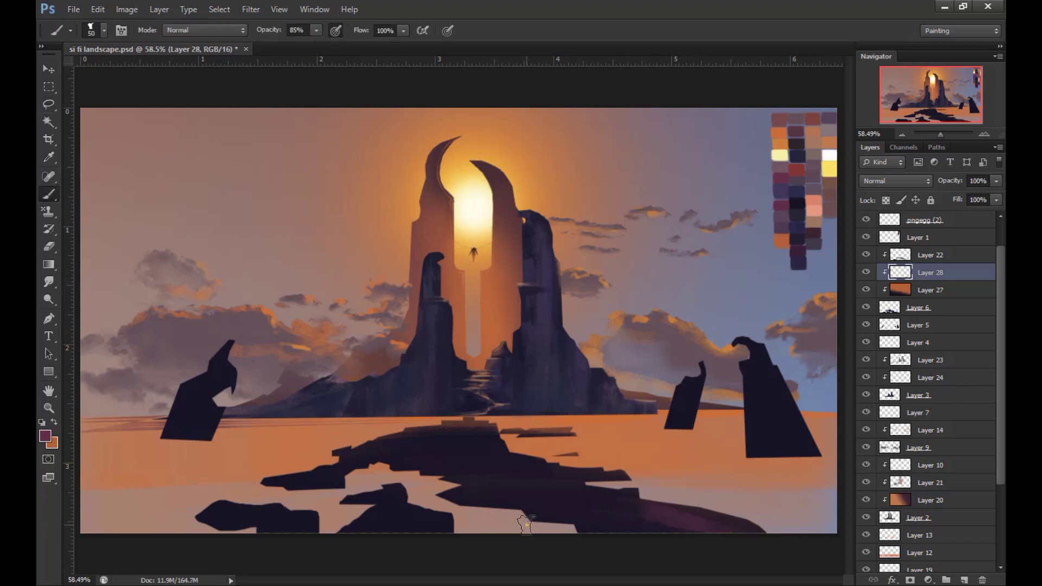
key(ctrl+s)
scroll(923, 434, down, 3)
click(918, 433)
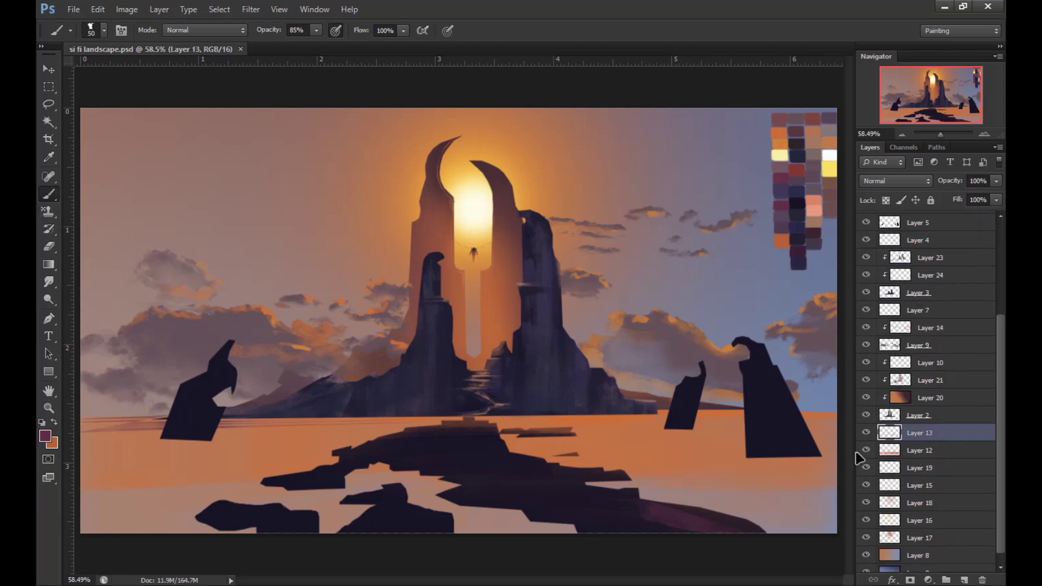
- Polygonal-lasso a thin strip along the left water horizon and sample a palette colour
key(bracketleft)
key(bracketleft)
key(bracketleft)
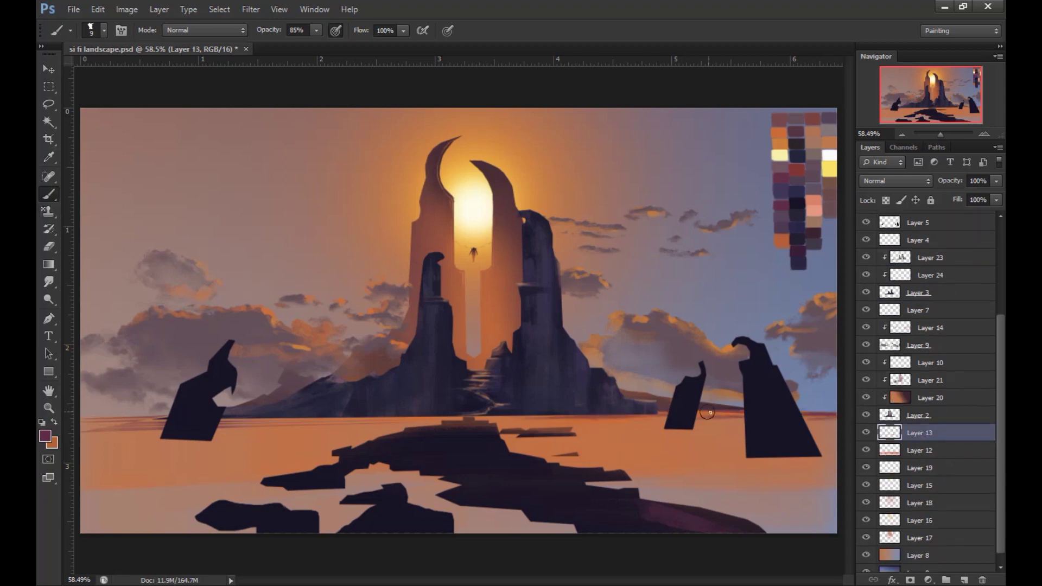
alt+click(49, 104)
click(206, 434)
double_click(86, 437)
key(i)
click(775, 248)
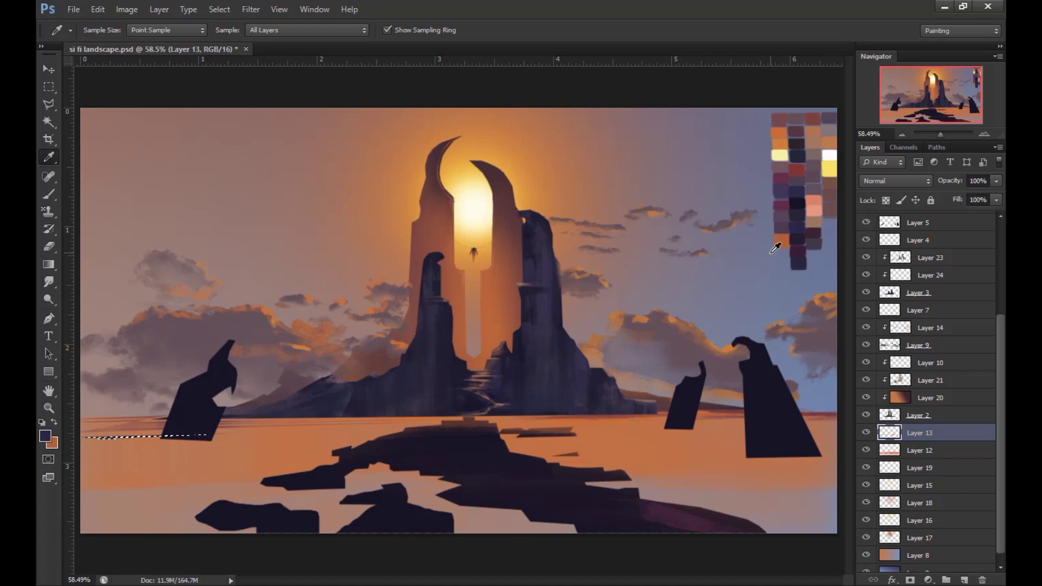
key(l)
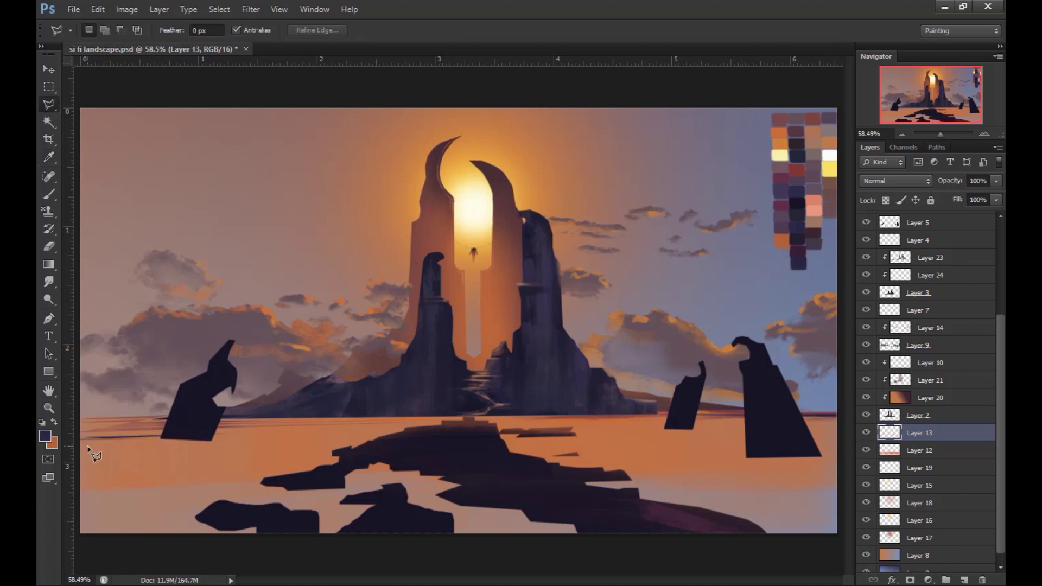
- Paint a pinkish light streak along the left horizon, deselect, and save
key(b)
right_click(326, 451)
key(Escape)
drag(209, 449, 363, 451)
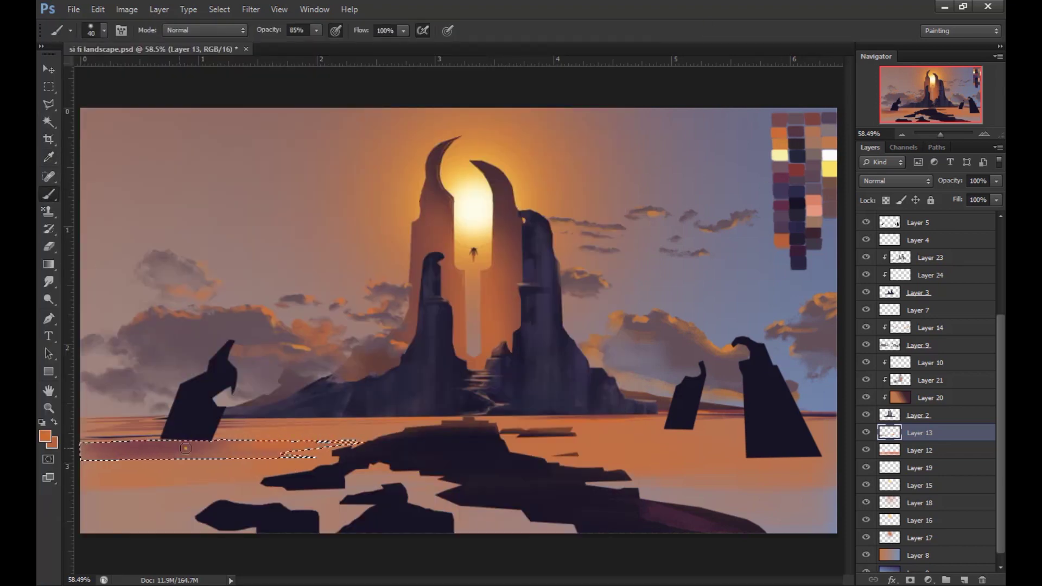
key(ctrl+d)
key(bracketright)
key(bracketright)
key(bracketright)
key(ctrl+s)
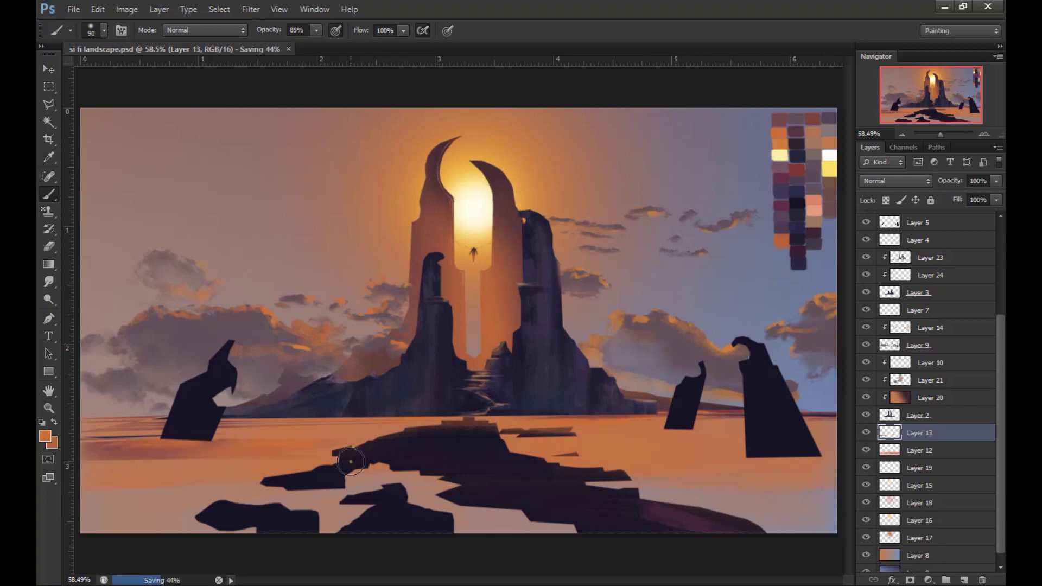
- Brighten the glow around the sun, sample a reddish-brown on Layer 10, save, and add a new layer
key(alt+bracketright)
key(alt+bracketright)
key(alt+bracketright)
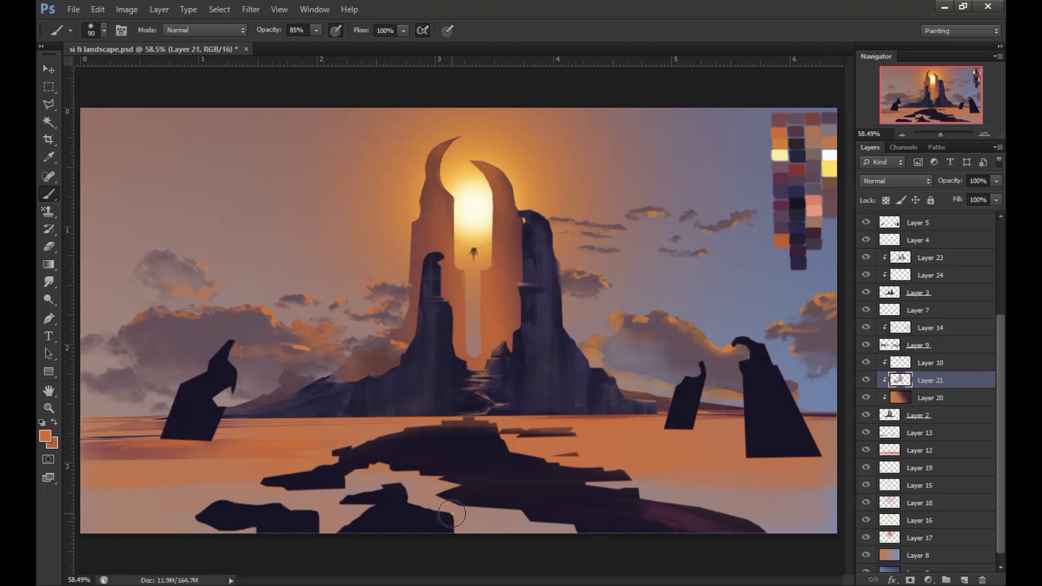
drag(477, 228, 495, 133)
key(bracketleft)
key(bracketleft)
key(alt+bracketright)
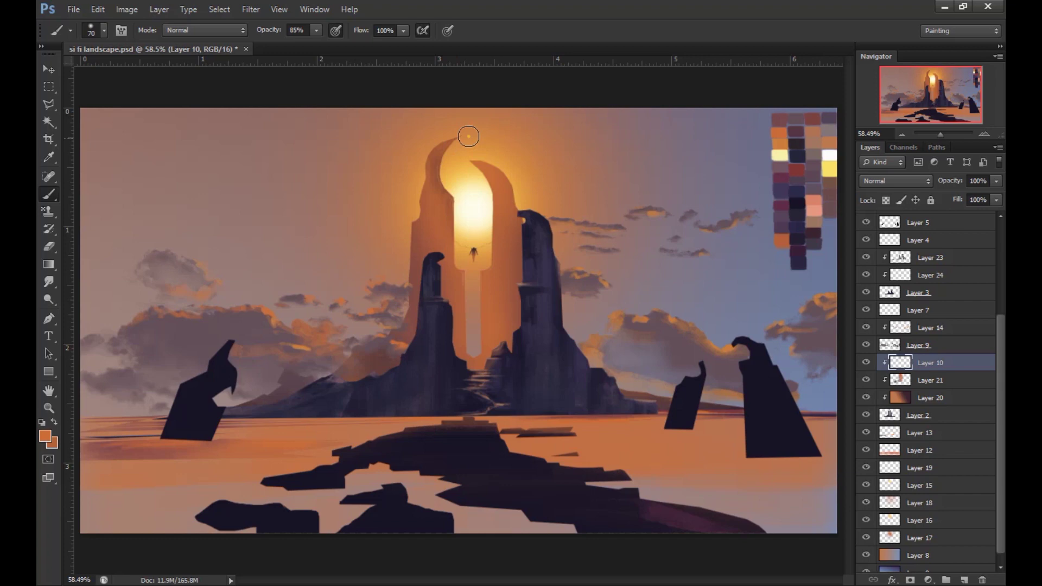
alt+click(226, 226)
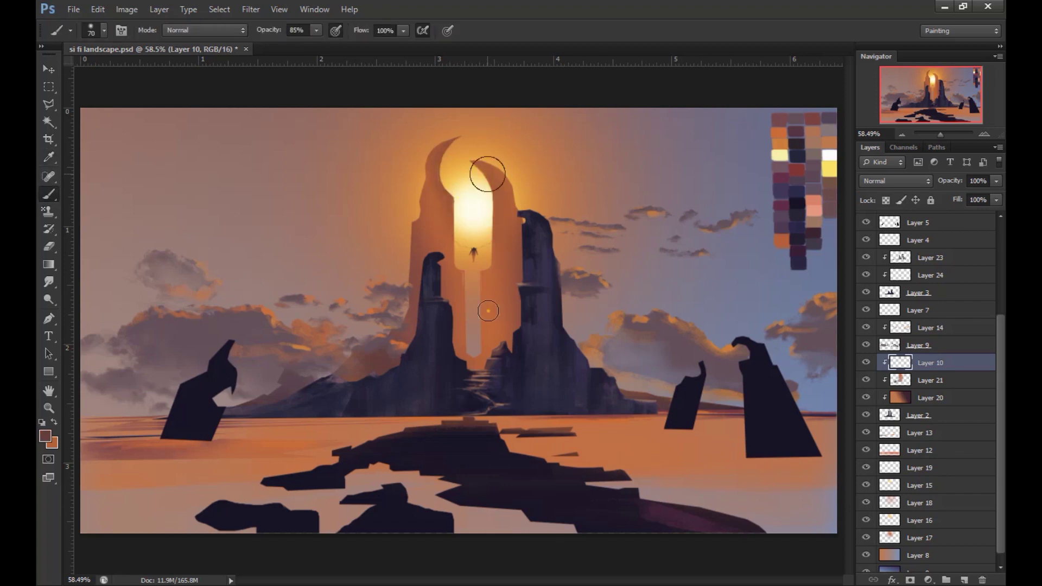
key(ctrl+s)
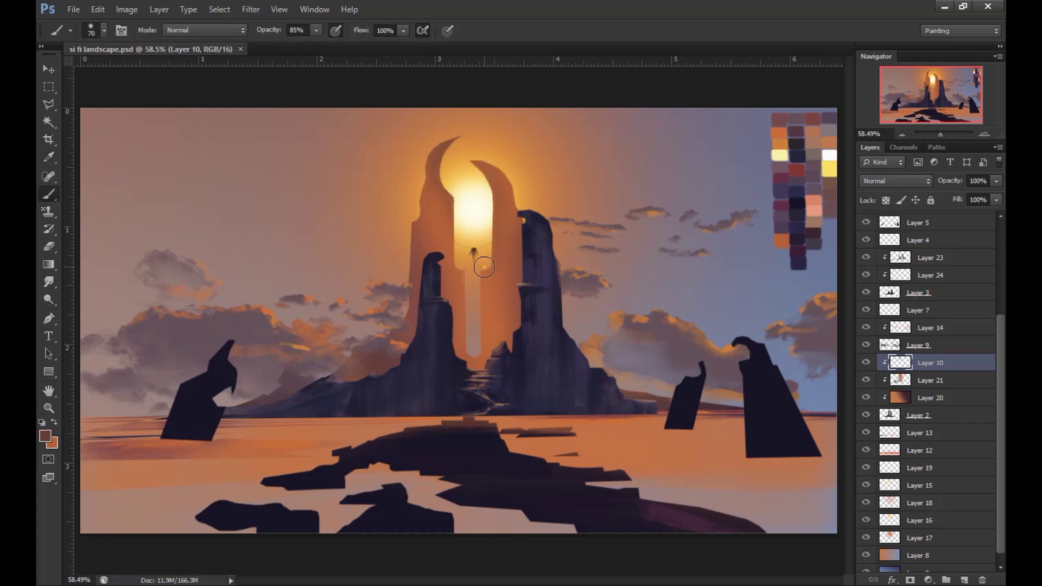
key(ctrl+shift+alt+n)
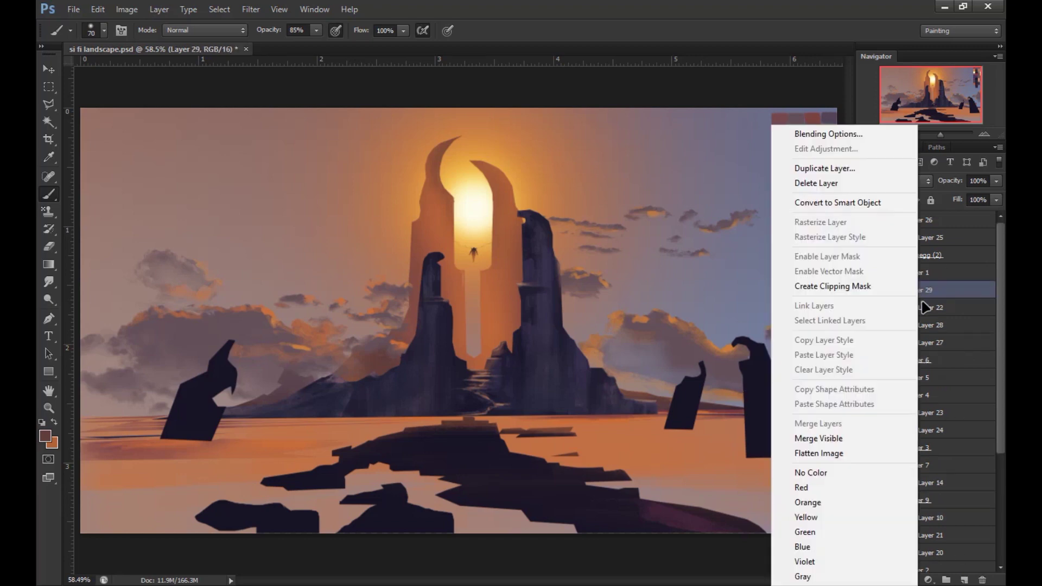
- Clip Layer 29, zoom in on the shoreline, and lasso thin strips along the first ledge tops
key(l)
key(i)
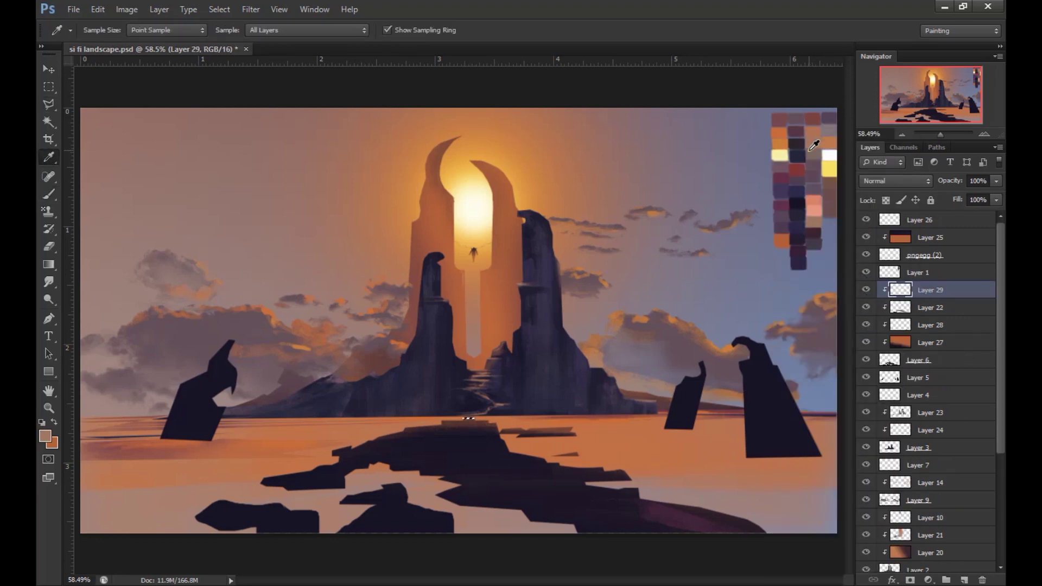
key(ctrl+plus)
key(ctrl+plus)
key(ctrl+plus)
scroll(461, 380, down, 5)
key(l)
click(440, 280)
double_click(402, 280)
shift+click(328, 292)
double_click(429, 291)
shift+click(459, 294)
double_click(490, 294)
- Select thin strips along the remaining ledges and the lower rock's top edge
key(ctrl+d)
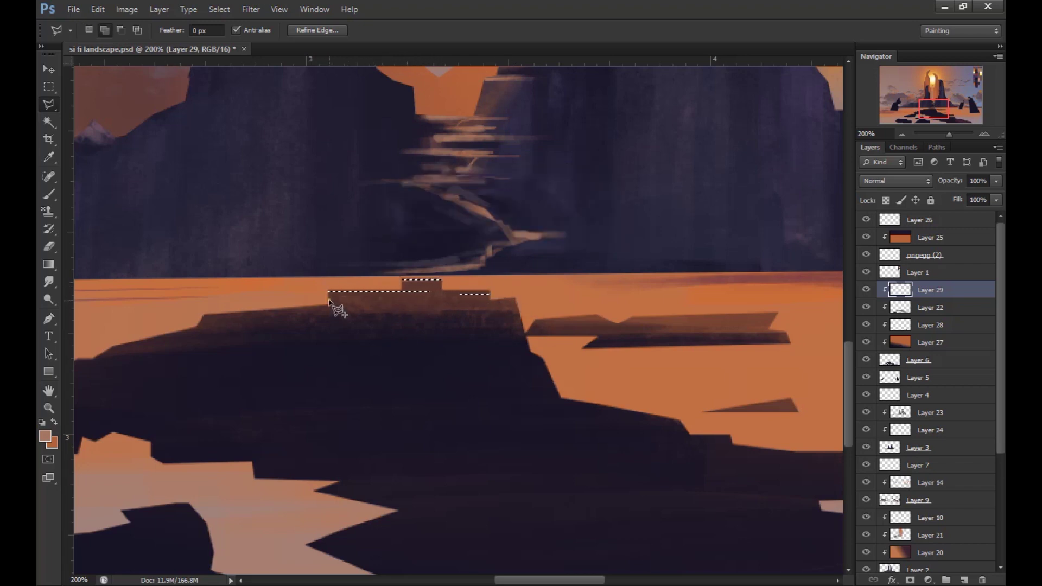
shift+click(492, 307)
double_click(314, 307)
shift+click(534, 320)
double_click(602, 317)
shift+click(608, 331)
click(766, 329)
double_click(587, 346)
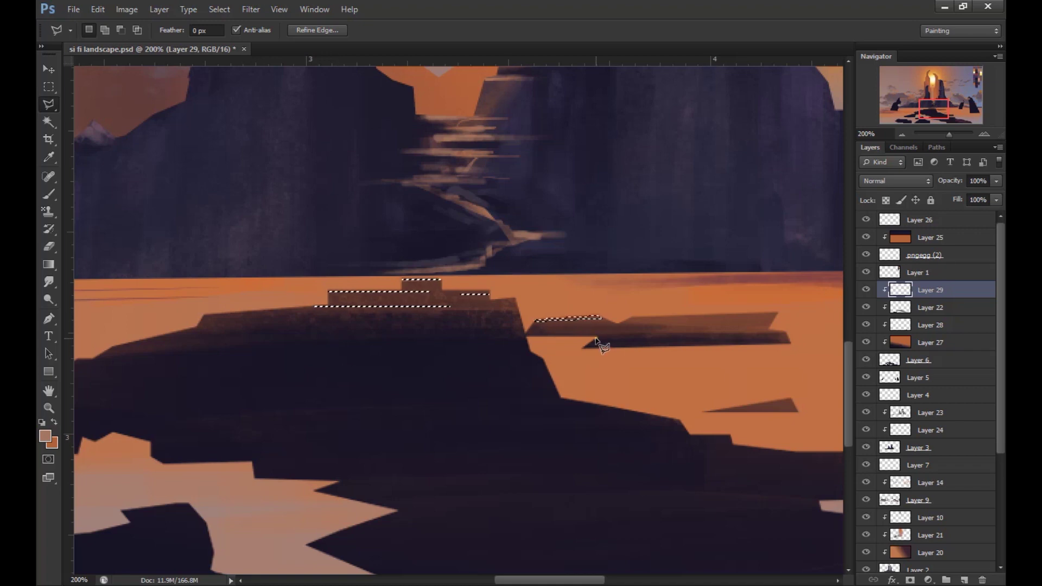
- Fill the ledge-top strips with a light highlight, then pick a brighter orange
key(alt+BackSpace)
key(ctrl+d)
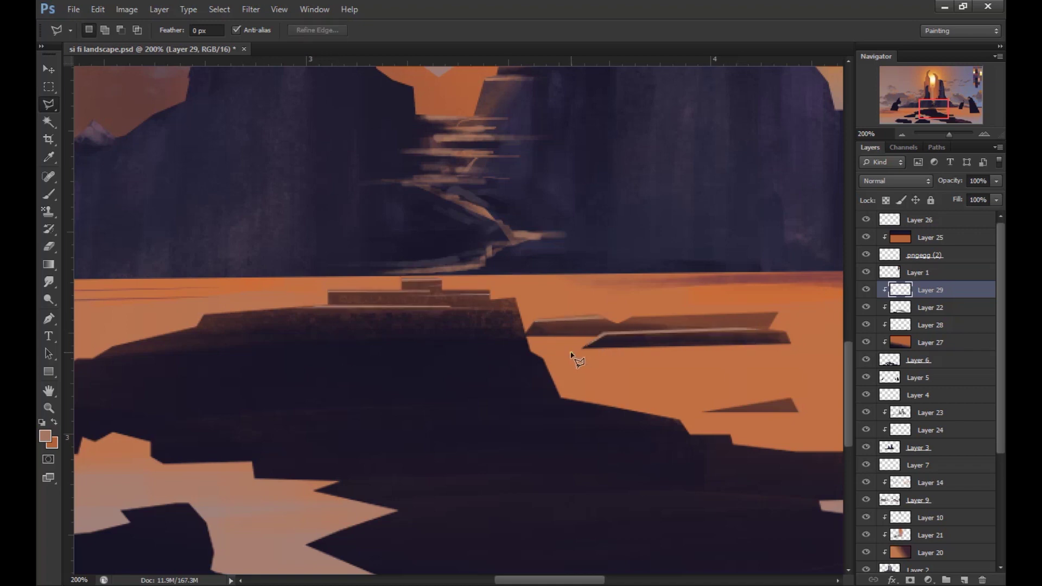
key(ctrl+0)
key(i)
click(780, 133)
key(b)
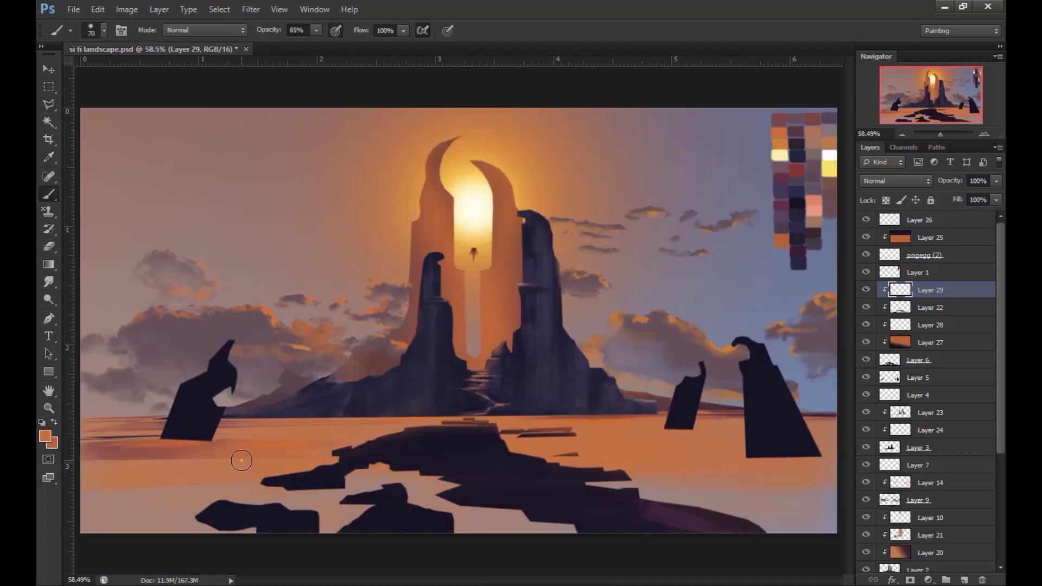
scroll(476, 442, up, 2)
scroll(497, 435, up, 2)
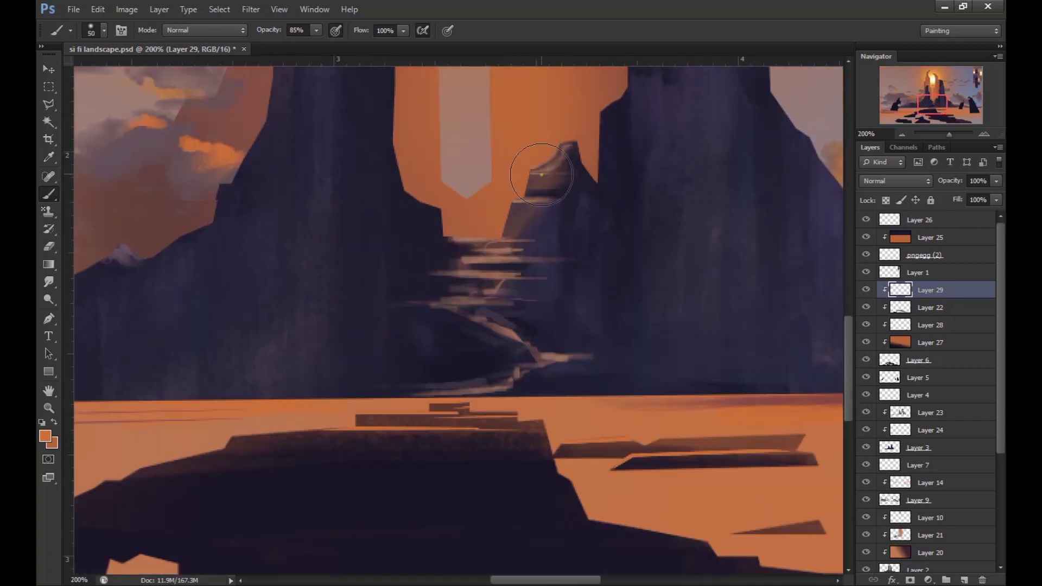
- On Layer 23, outline a small patch at the stairway's top ledge for a lit edge
click(930, 412)
key(bracketleft)
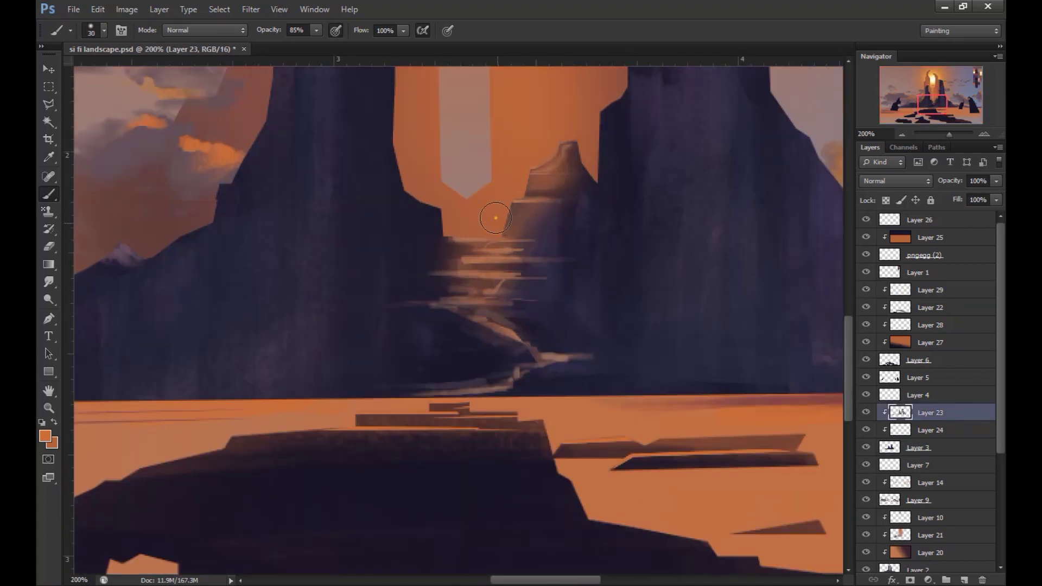
key(l)
click(450, 223)
click(473, 223)
click(492, 227)
click(470, 232)
double_click(450, 232)
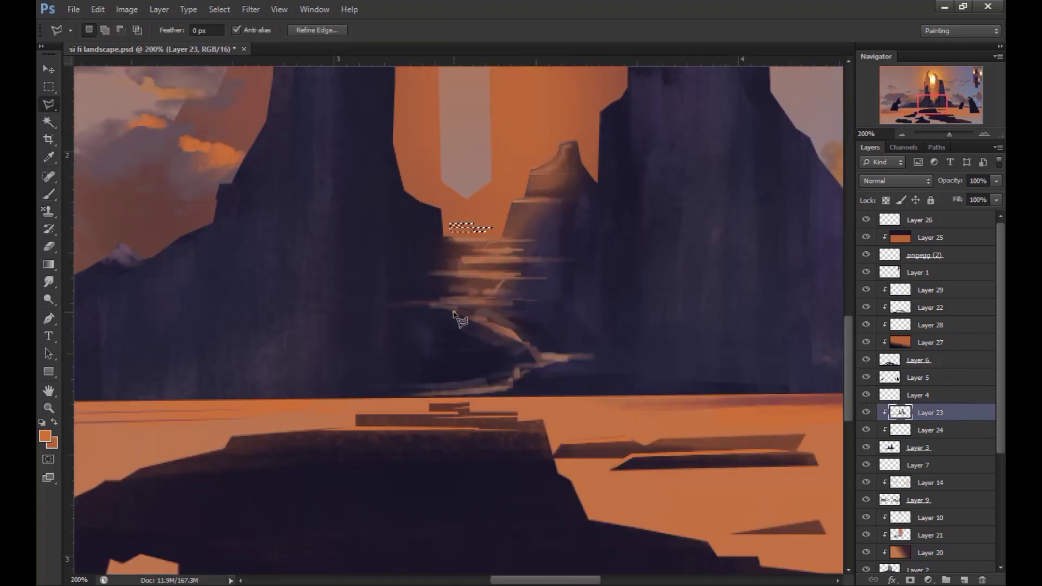
key(i)
key(ctrl+0)
key(b)
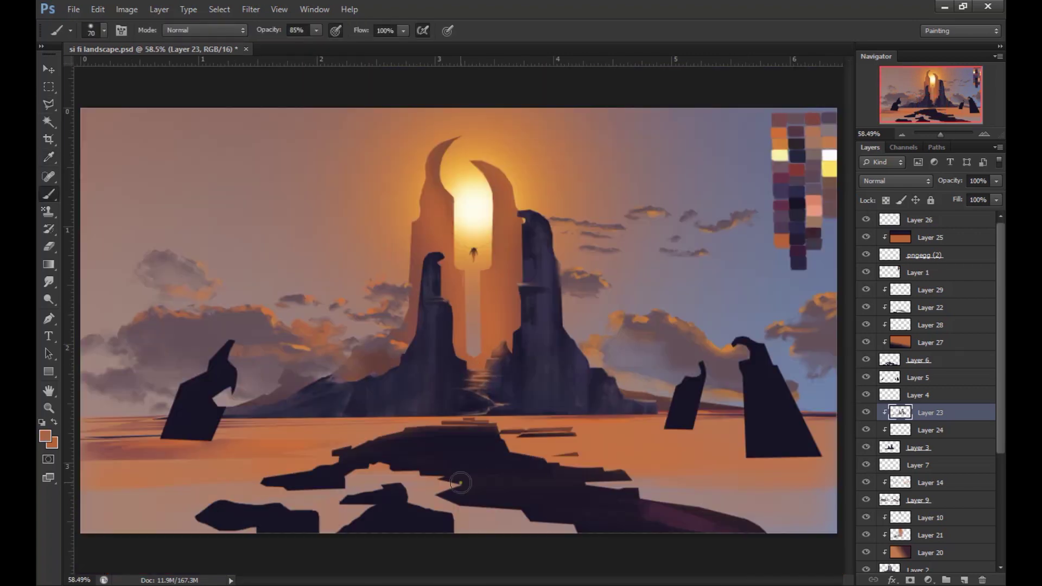
- On Layer 29, outline a polygonal strip along the horizon at the spires' base
click(930, 290)
key(l)
scroll(328, 347, up, 3)
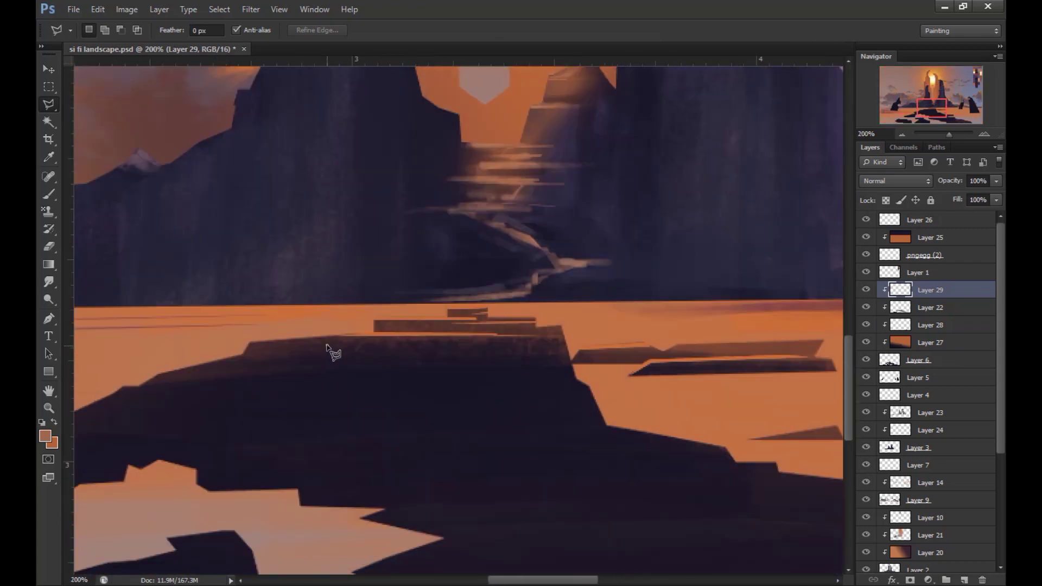
click(380, 345)
click(250, 343)
key(h)
drag(376, 343, 369, 425)
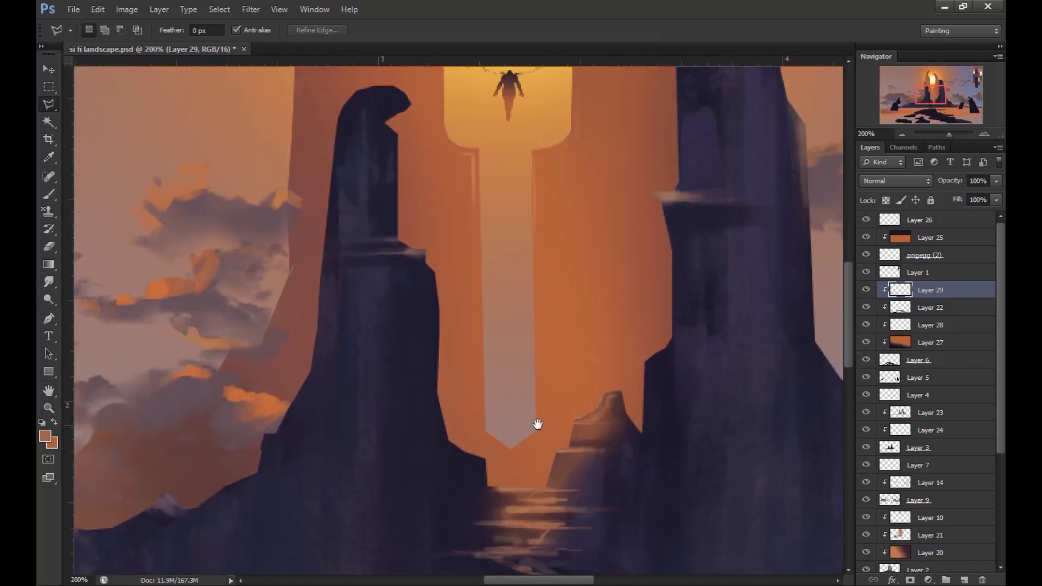
click(289, 427)
click(567, 428)
click(575, 442)
- Paint the selected horizon strip a brighter orange
key(b)
click(45, 436)
click(474, 330)
drag(470, 434, 570, 437)
key(ctrl+0)
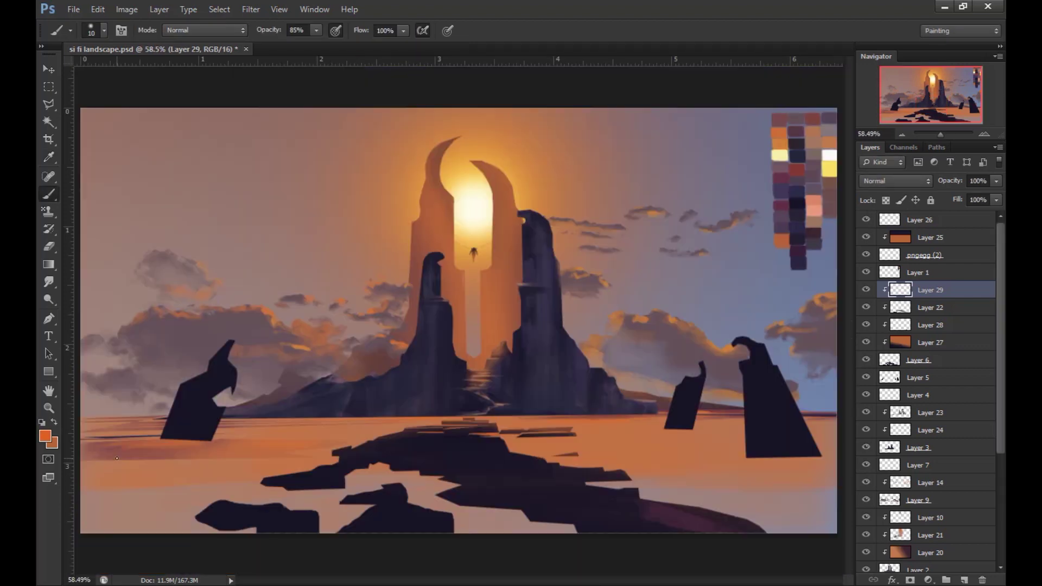
- Zoom in on the shoreline, select along the horizon line and pick a dark purple
key(l)
key(alt+bracketleft)
key(alt+bracketleft)
key(alt+bracketleft)
key(ctrl+plus)
key(ctrl+plus)
key(ctrl+plus)
scroll(456, 418, down, 5)
click(367, 340)
double_click(353, 346)
key(b)
alt+click(339, 333)
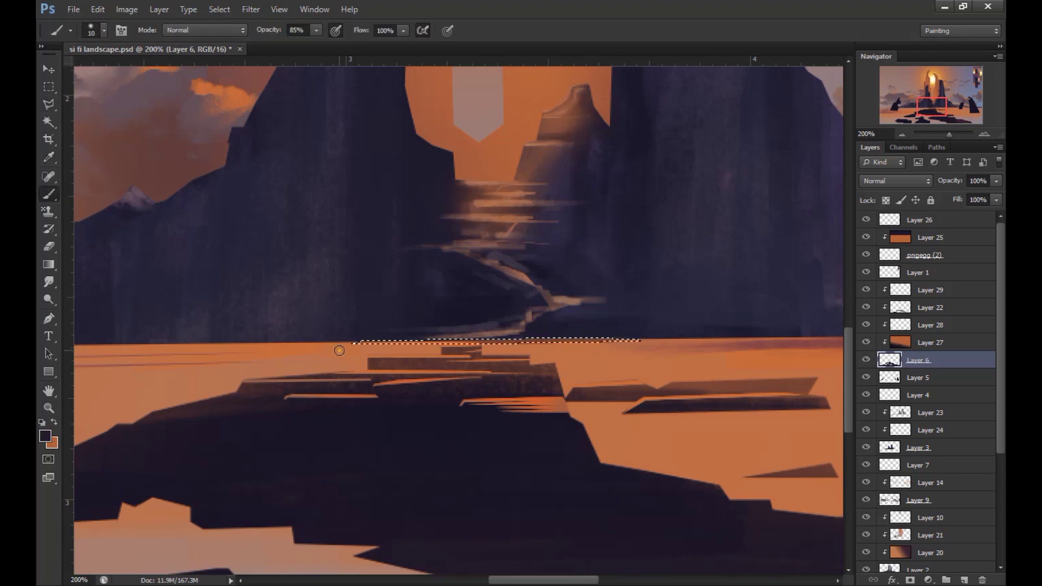
- Load Layer 29's strips as a selection and fill a thin dark horizon strip on a new layer
click(866, 290)
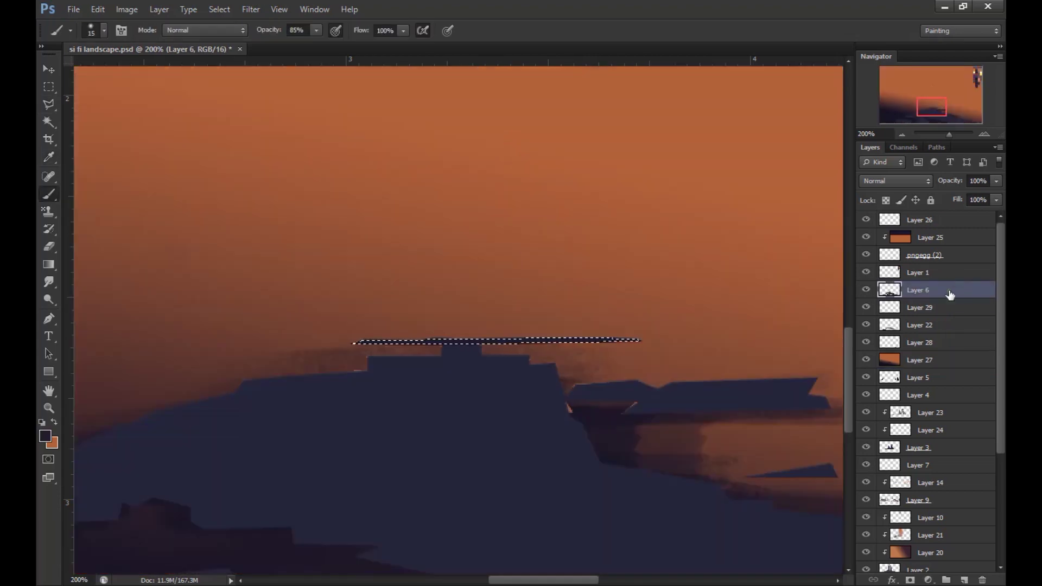
click(931, 290)
ctrl+click(901, 290)
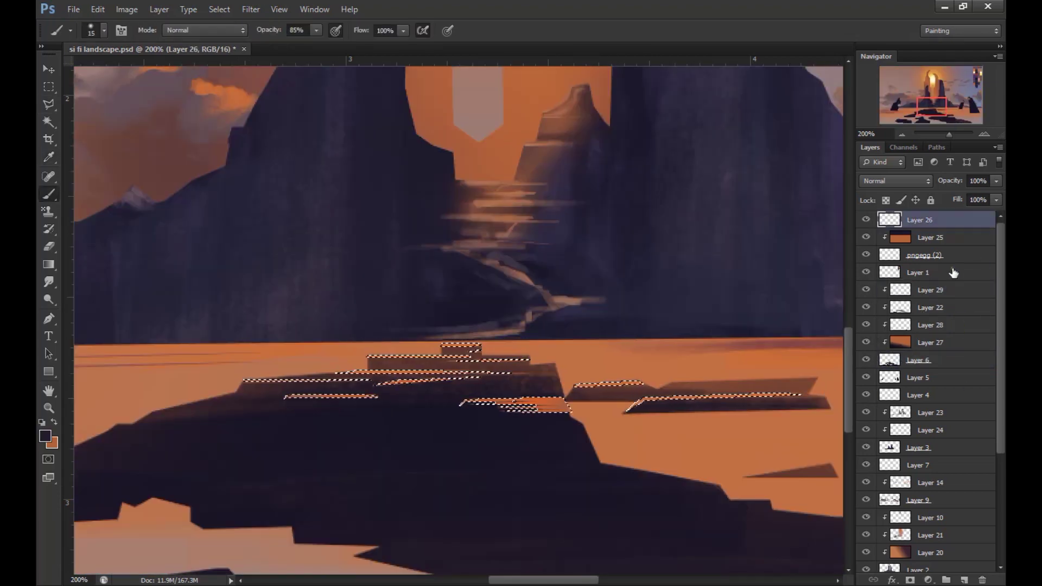
key(ctrl+shift+alt+n)
key(l)
key(ctrl+d)
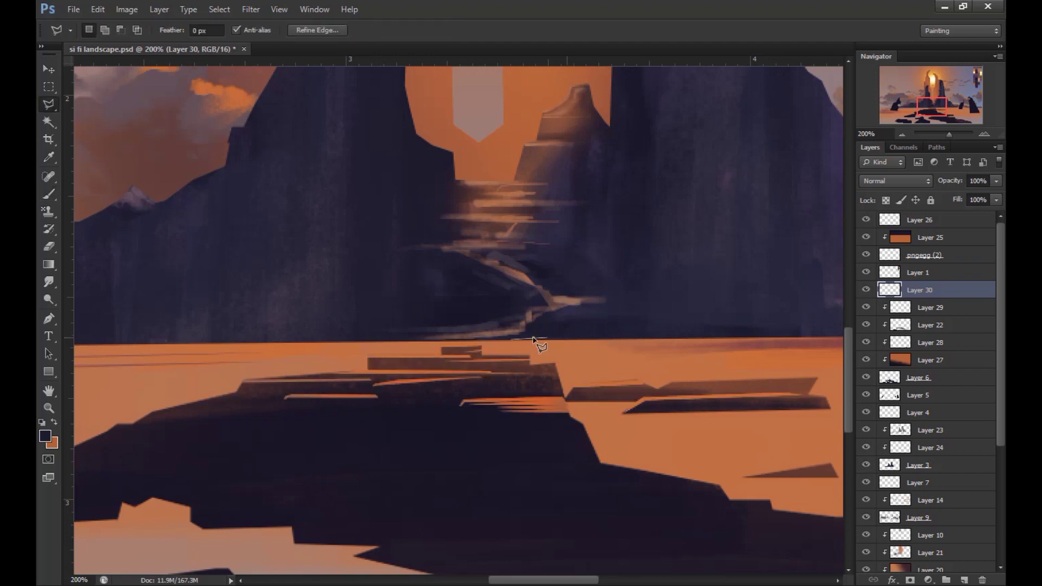
click(302, 343)
key(v)
key(alt+BackSpace)
key(ctrl+d)
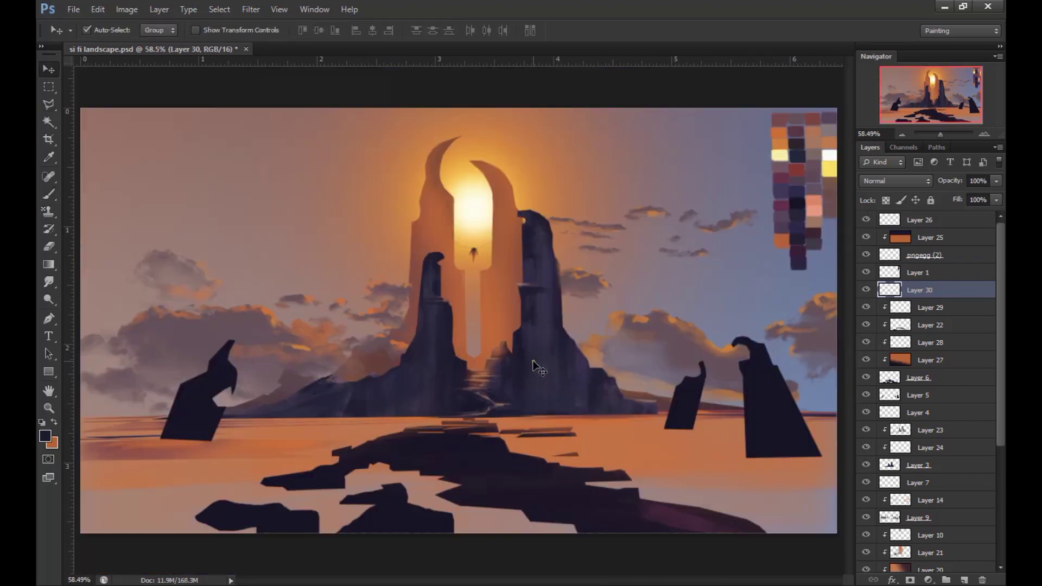
- Brush thin light streaks along the horizon ridge with a slightly larger brush
click(51, 195)
key(bracketright)
key(bracketright)
shift+click(461, 376)
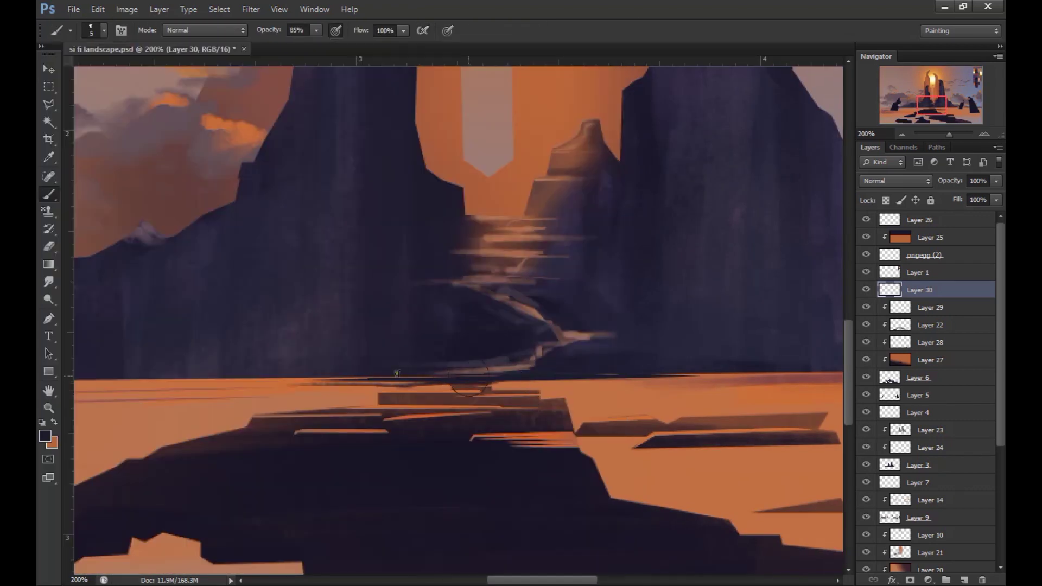
key(bracketright)
key(bracketright)
key(bracketright)
drag(629, 350, 556, 362)
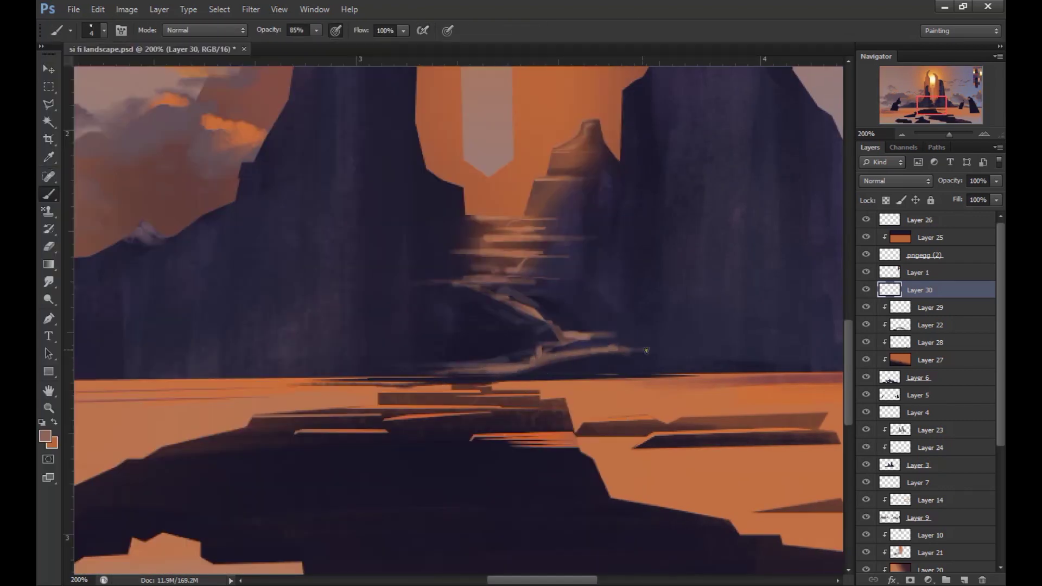
key(ctrl+0)
- Sample a dark navy and zoom in on the rock path, returning to Layer 29
key(alt+bracketleft)
key(alt+bracketleft)
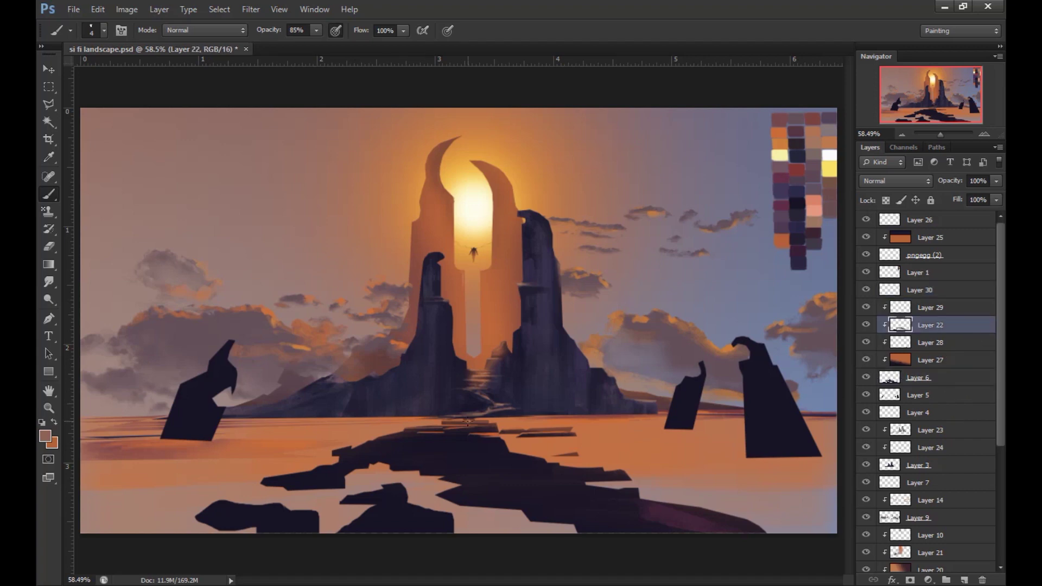
alt+click(426, 418)
key(bracketright)
key(bracketright)
key(bracketright)
key(l)
key(alt+bracketright)
key(ctrl+plus)
key(ctrl+plus)
key(ctrl+plus)
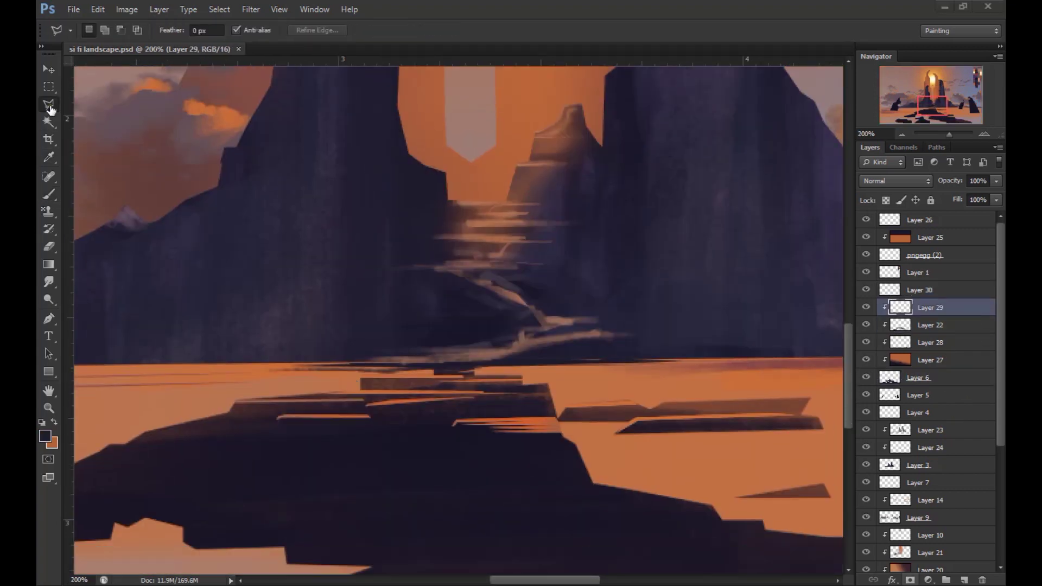
- Fill several small gaps along the rock edge with orange
click(148, 433)
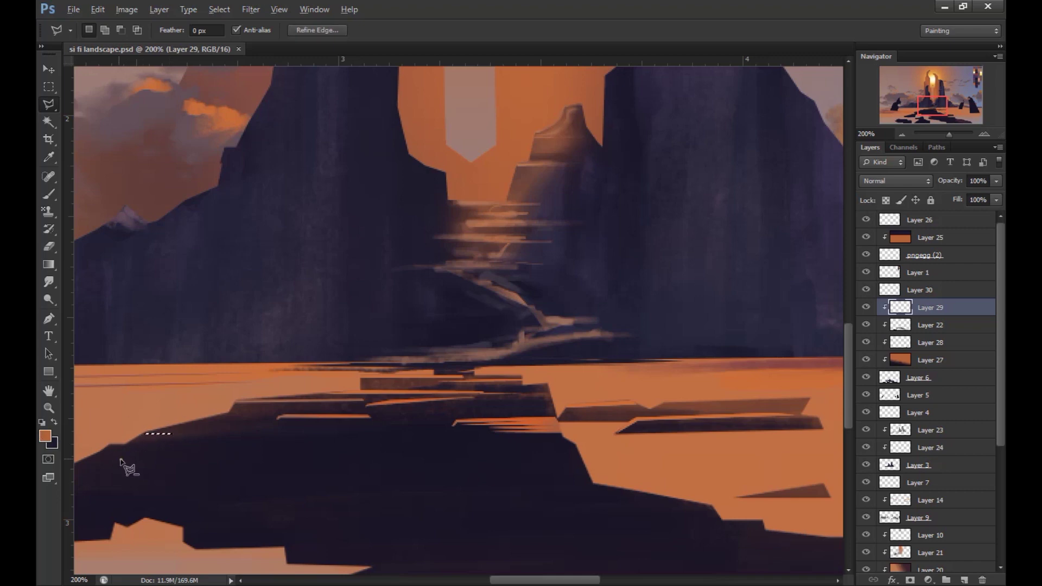
key(alt+BackSpace)
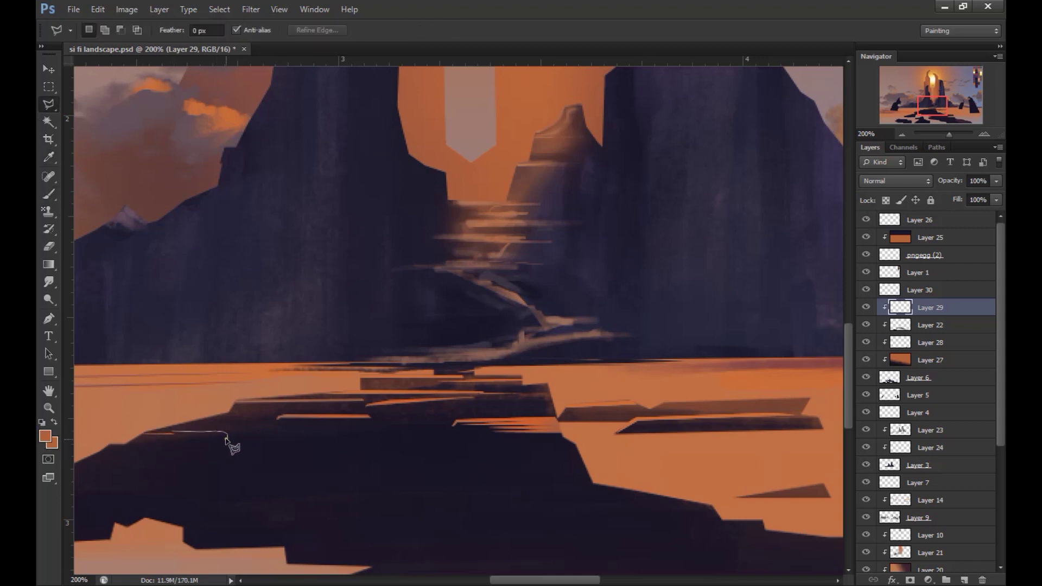
click(168, 440)
key(alt+BackSpace)
key(ctrl+d)
click(266, 418)
double_click(233, 419)
key(alt+BackSpace)
key(ctrl+d)
- Carve more thin orange slits across the rock path
click(262, 413)
drag(262, 415, 271, 416)
key(alt+BackSpace)
key(ctrl+d)
drag(353, 410, 265, 408)
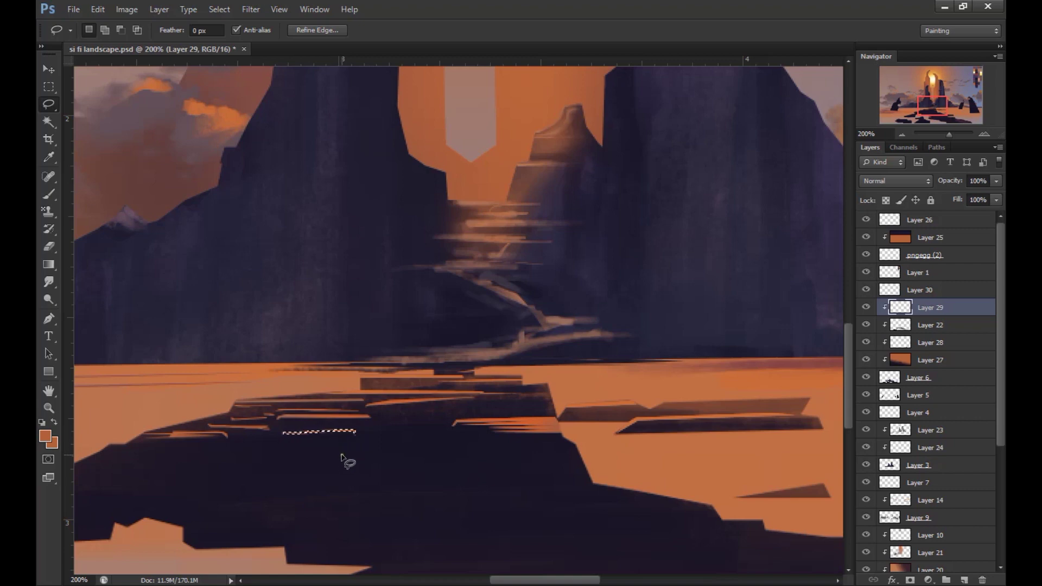
drag(577, 449, 463, 449)
- Zoom to 100% on the rock steps and fill several thin slits there with light colour
key(ctrl+1)
drag(497, 480, 540, 278)
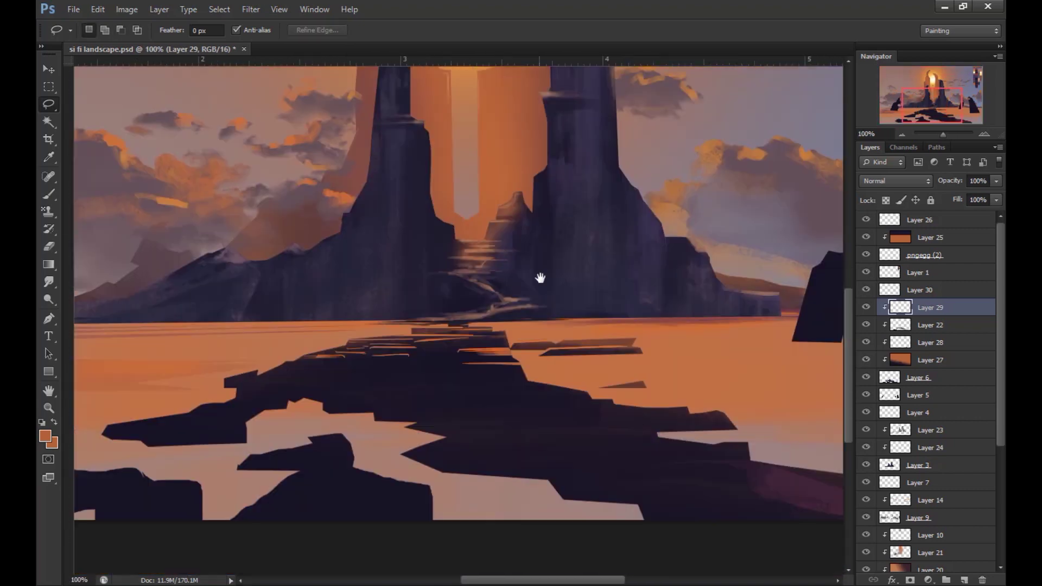
mouse_move(358, 365)
mouse_down()
mouse_move(419, 388)
mouse_move(505, 343)
mouse_up()
drag(421, 368, 497, 408)
drag(442, 379, 380, 374)
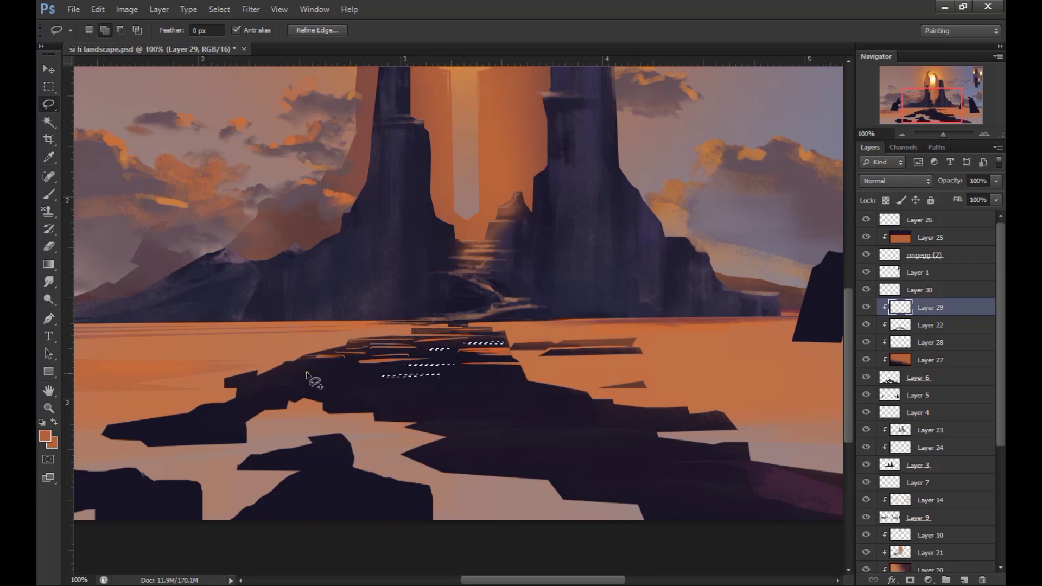
key(alt+BackSpace)
key(ctrl+d)
- Add a new layer clipped to the rocks and paint dark purple shading on the steps
drag(176, 418, 217, 494)
key(b)
click(45, 436)
click(477, 333)
key(ctrl+shift+alt+n)
key(ctrl+bracketleft)
key(ctrl+alt+g)
drag(421, 429, 310, 430)
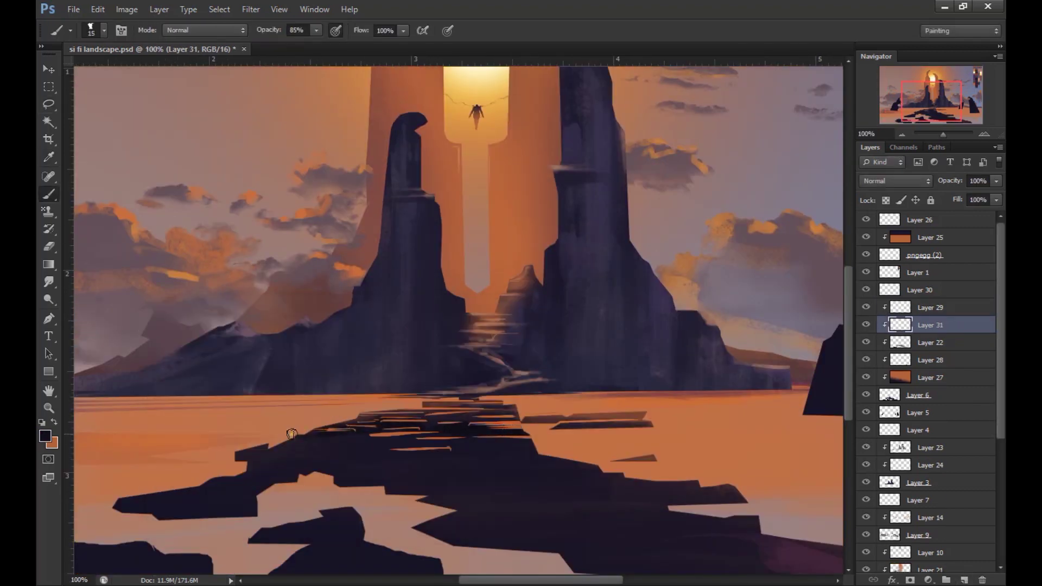
- Darken more of the rock path and add a dark mauve stroke along the horizon
key(bracketright)
drag(434, 491, 518, 507)
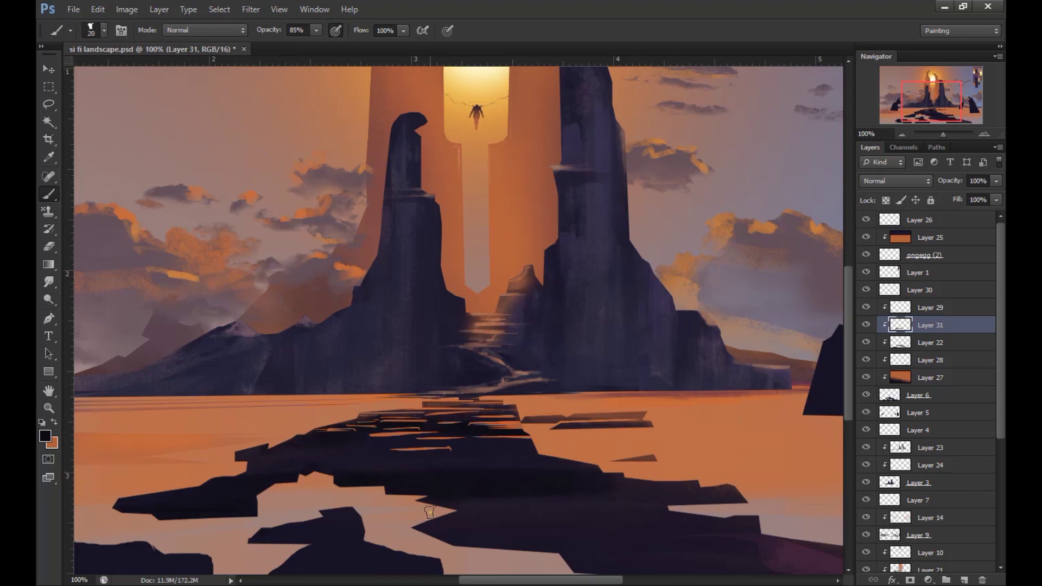
drag(605, 578, 571, 511)
key(bracketright)
key(bracketright)
key(bracketright)
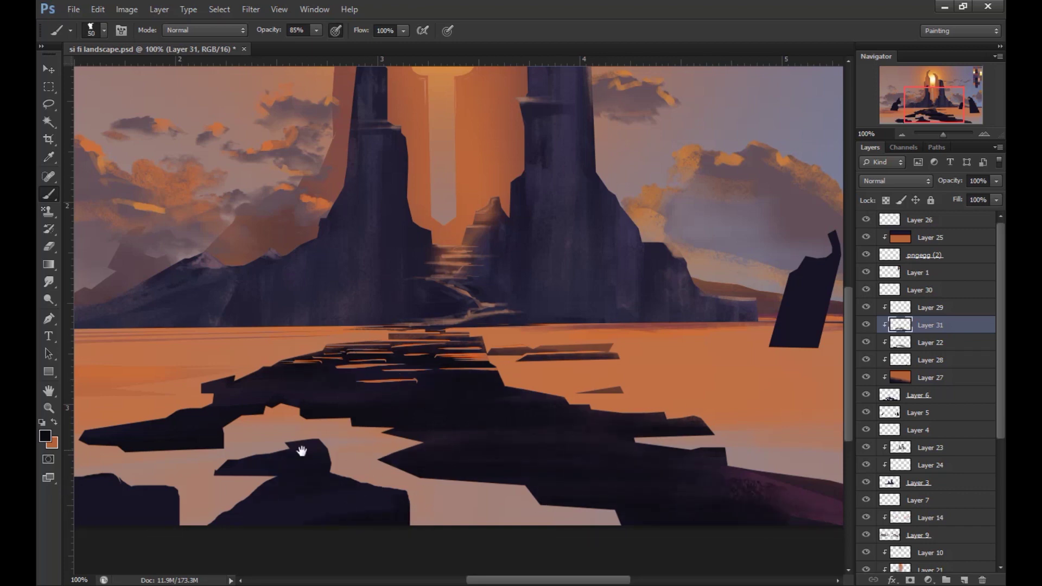
drag(302, 458, 494, 328)
scroll(296, 438, down, 3)
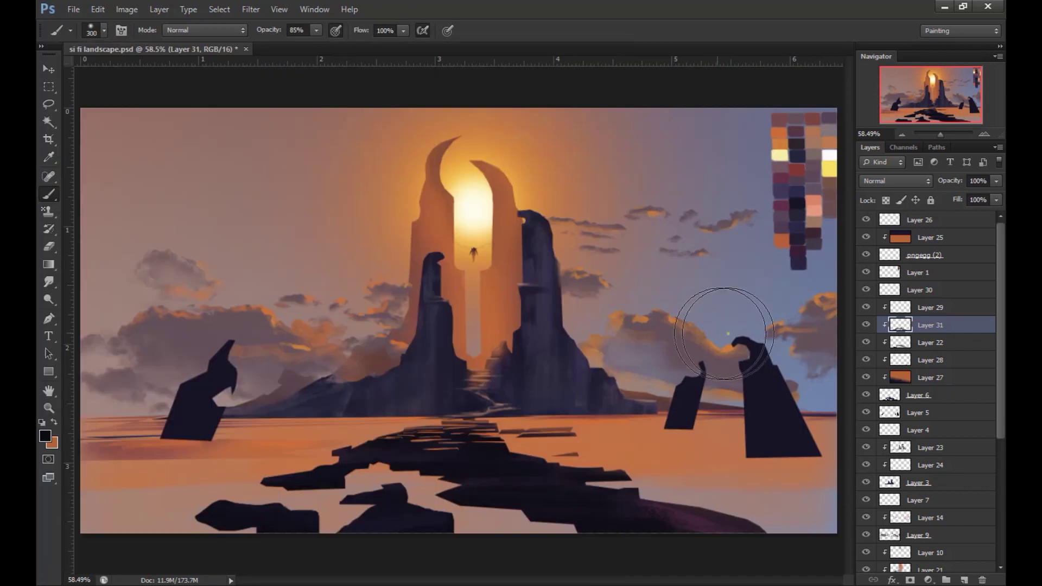
click(787, 203)
scroll(475, 429, up, 5)
drag(486, 406, 337, 410)
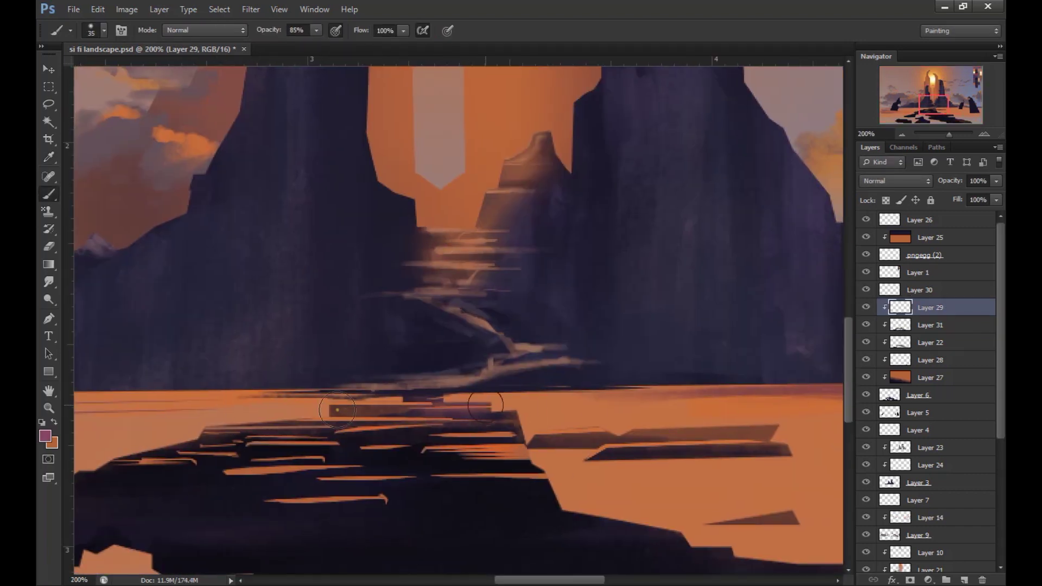
- Sample an orange from the water and brush orange strokes on the lower shore
key(i)
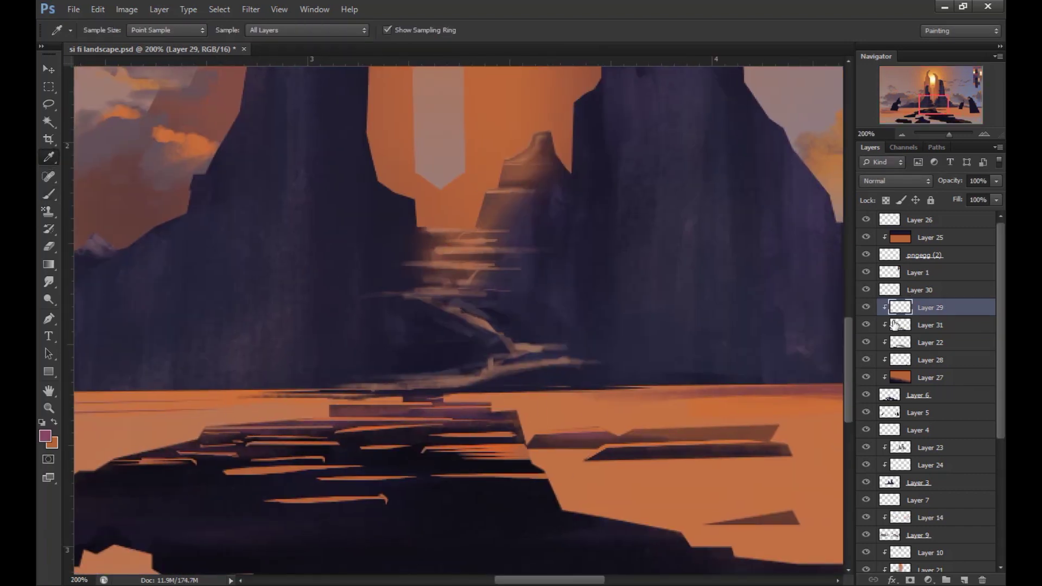
key(b)
alt+click(462, 404)
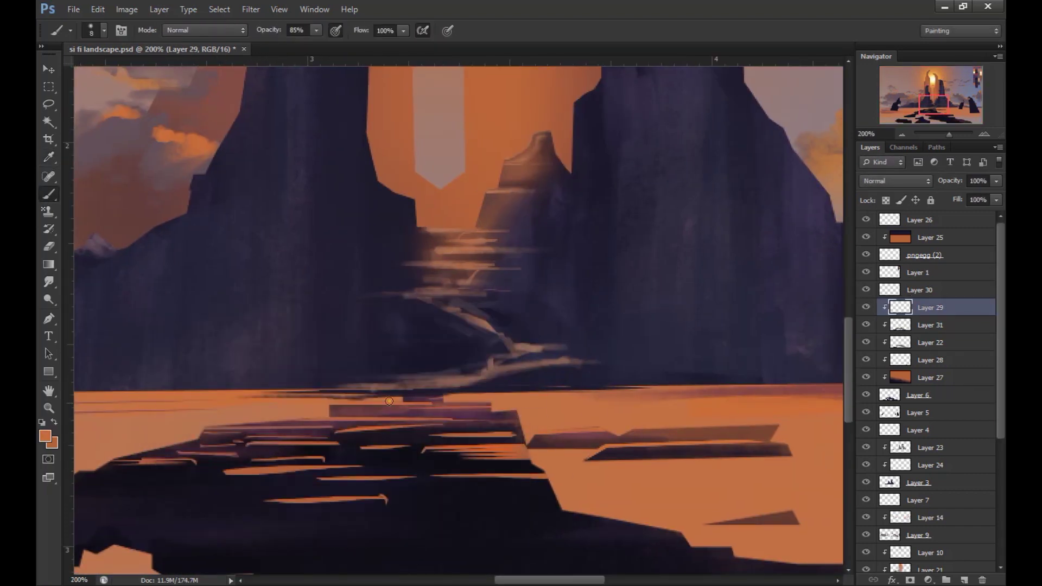
drag(162, 456, 516, 418)
key(ctrl+0)
key(bracketright)
key(bracketright)
key(bracketright)
- Paint pink highlight strokes on the shore and foreground rocks
click(45, 436)
click(472, 331)
drag(442, 437, 358, 448)
key(bracketright)
key(bracketright)
drag(483, 433, 429, 439)
drag(326, 459, 266, 477)
drag(406, 489, 367, 503)
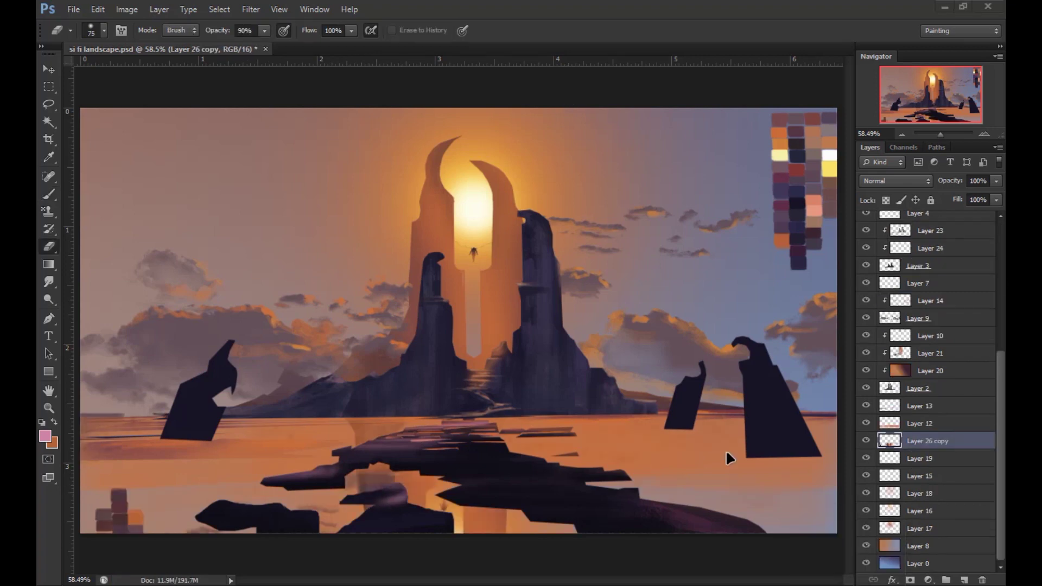
- Brush cream sun-glow light into the water reflection under the arch
key(b)
mouse_move(460, 497)
mouse_down()
mouse_move(458, 521)
mouse_move(468, 521)
mouse_move(435, 505)
mouse_up()
alt+click(467, 521)
alt+click(462, 518)
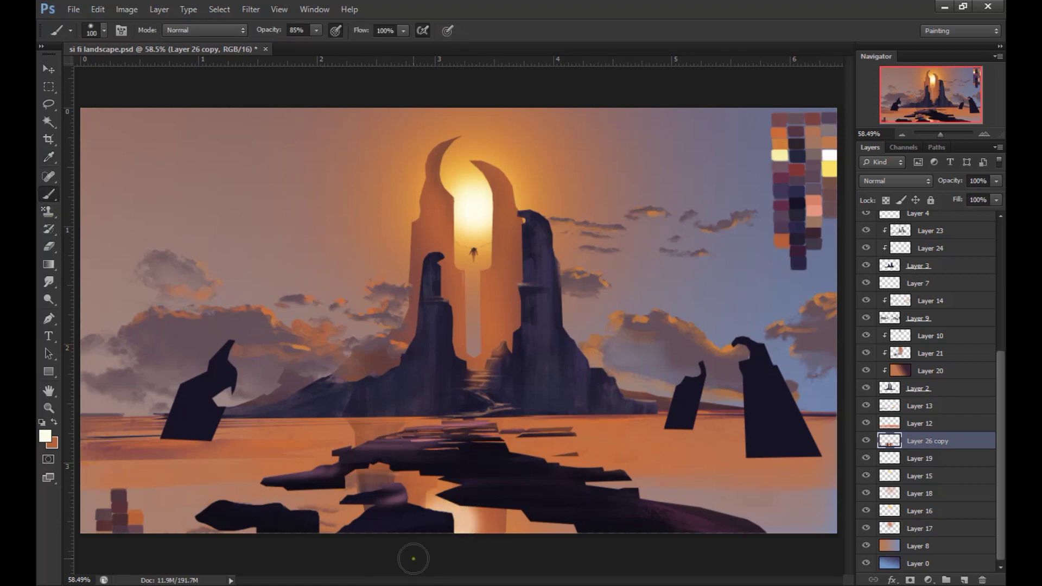
scroll(950, 369, up, 5)
- Move the Layer 29 copy below Layer 6 and set its opacity to 29%
click(934, 307)
key(v)
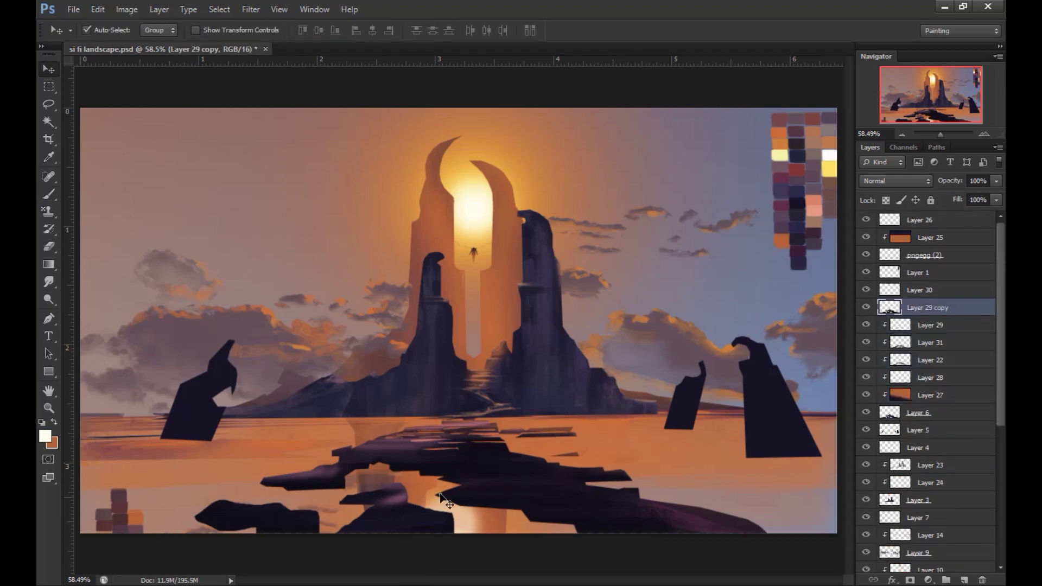
drag(933, 307, 933, 412)
drag(996, 181, 949, 201)
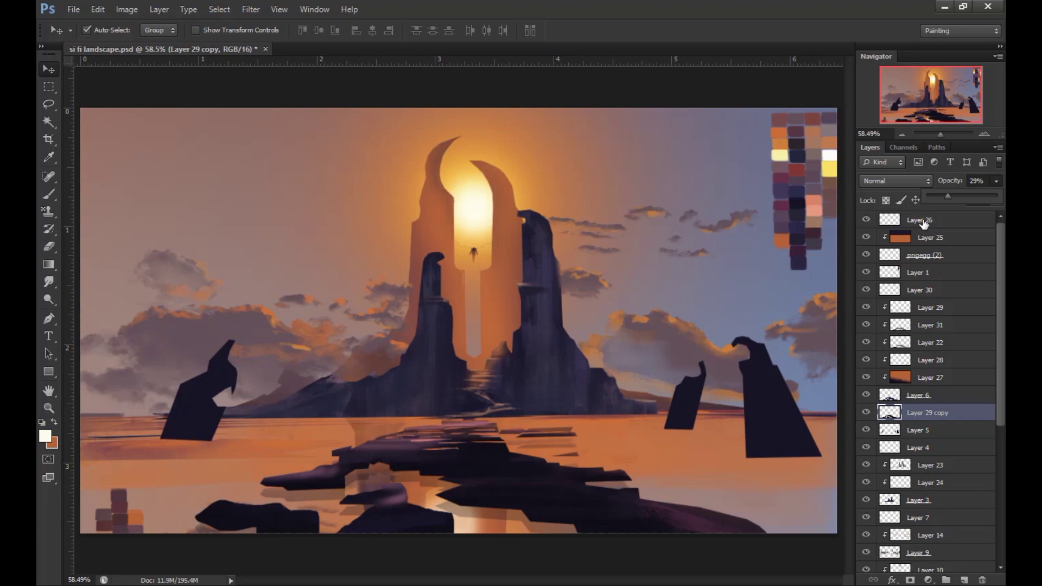
- Pick a dark blue and repaint the water on the right on Layer 12
key(b)
right_click(593, 284)
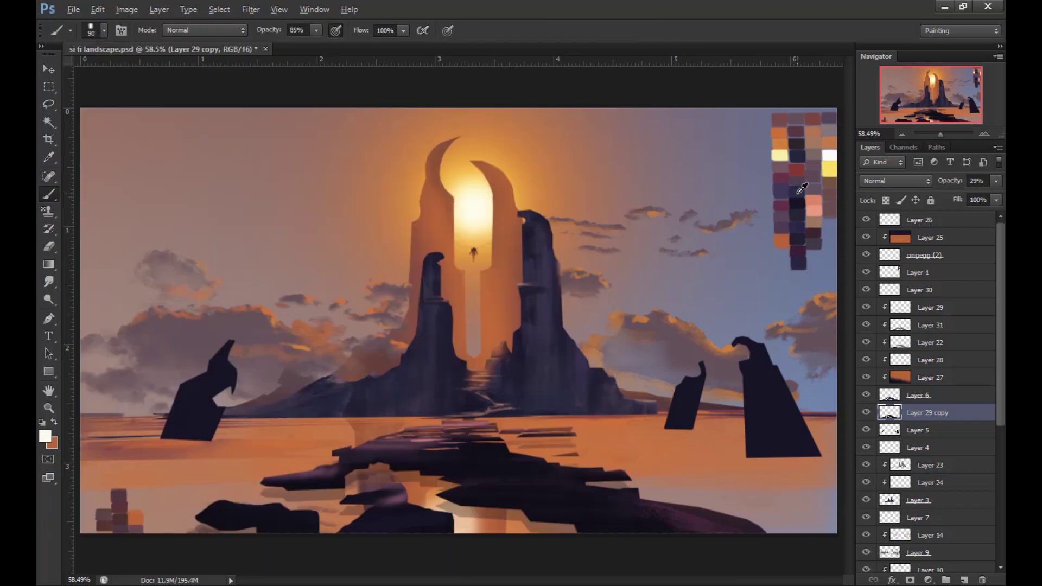
alt+click(803, 185)
scroll(928, 380, down, 5)
click(923, 423)
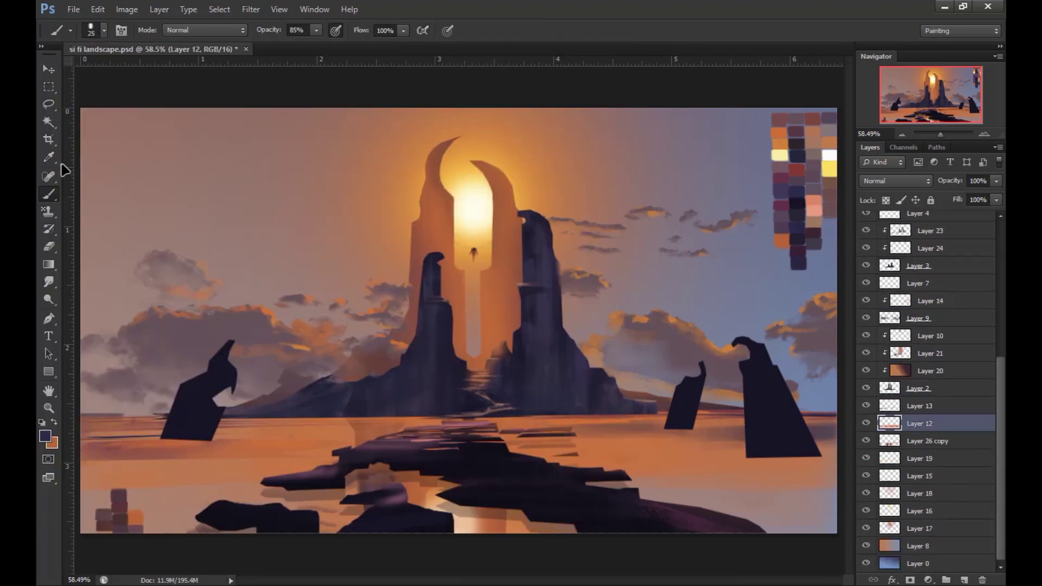
mouse_move(836, 453)
mouse_down()
mouse_move(640, 454)
mouse_move(836, 461)
mouse_up()
- Repaint the lower-left water with large horizontal brush strokes
key(bracketright)
key(bracketright)
key(bracketright)
mouse_move(326, 450)
mouse_down()
mouse_move(204, 497)
mouse_move(353, 494)
mouse_up()
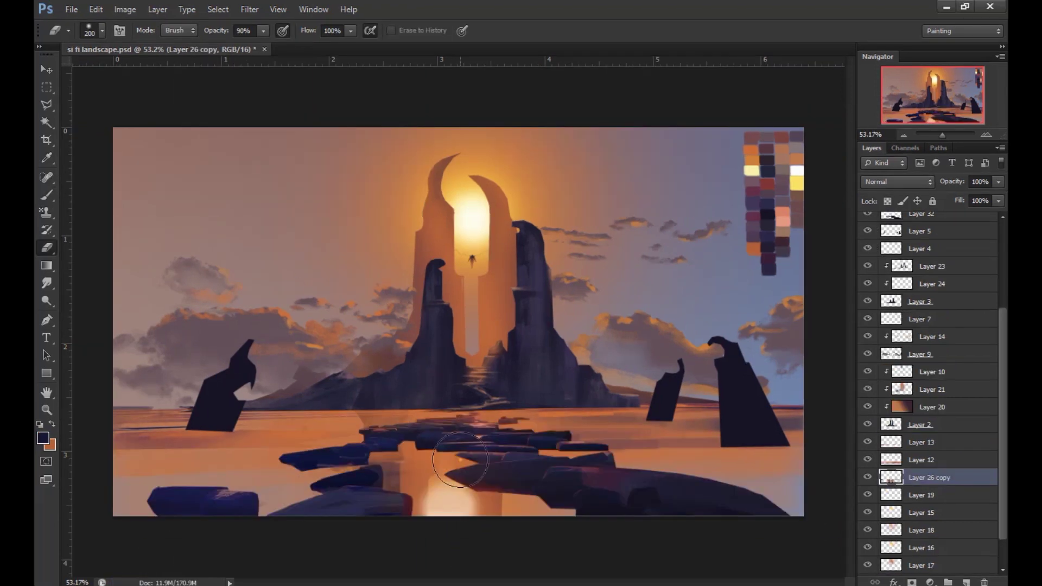
scroll(1006, 348, up, 5)
- On Layer 35, paint dark shading strokes across the lower-centre stepping stones
click(971, 361)
key(b)
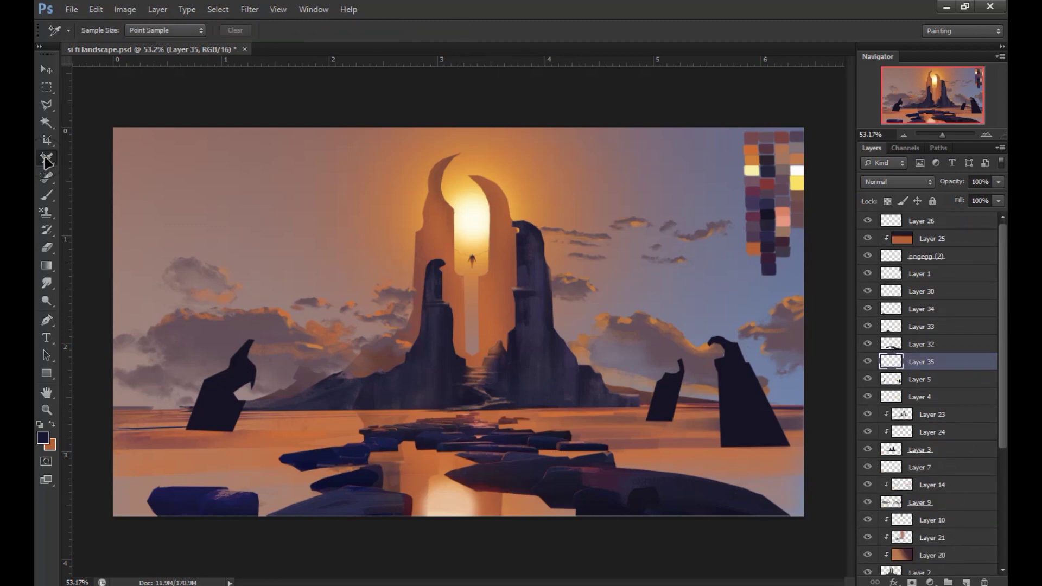
right_click(224, 381)
double_click(224, 382)
mouse_move(624, 453)
mouse_down()
mouse_move(478, 460)
mouse_move(382, 451)
mouse_move(293, 473)
mouse_up()
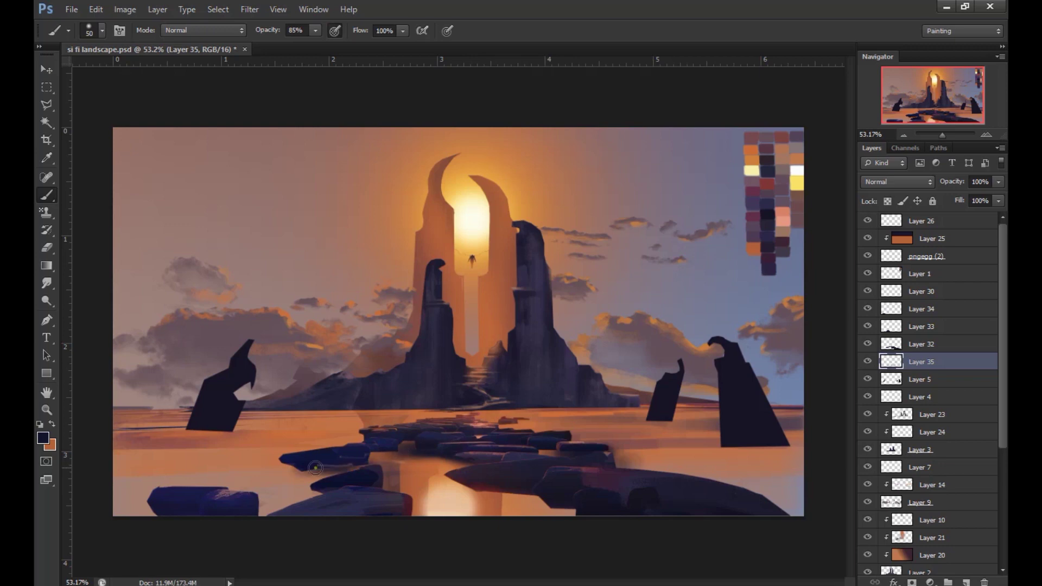
drag(364, 467, 271, 494)
key(bracketleft)
mouse_move(450, 459)
mouse_down()
mouse_move(371, 455)
mouse_move(564, 507)
mouse_up()
key(bracketright)
key(bracketright)
key(bracketright)
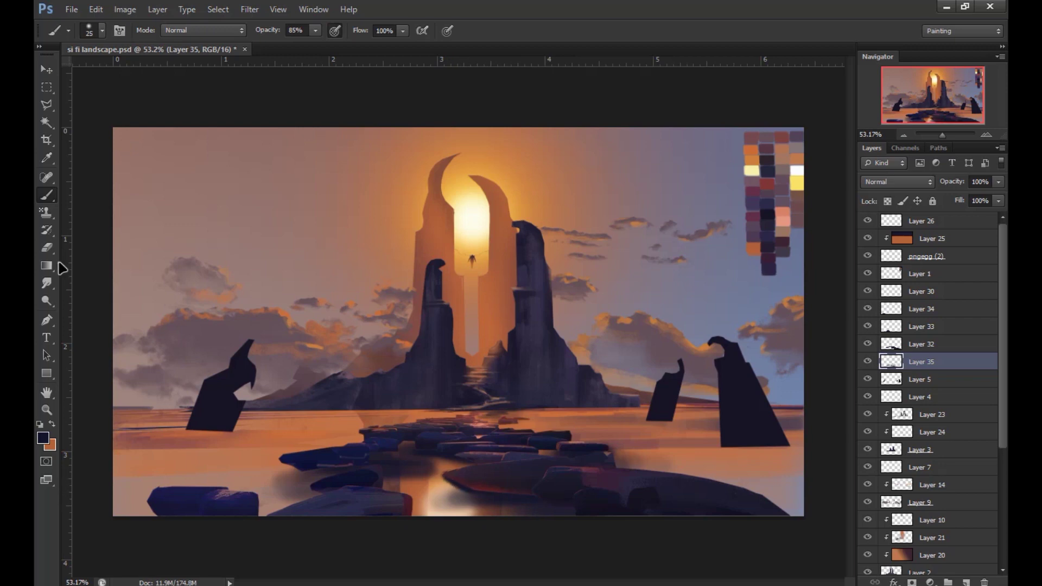
- Erase parts of the centre rocks to lighten them and soften their bottom edge
key(e)
drag(436, 464, 380, 456)
key(bracketleft)
key(bracketleft)
drag(606, 506, 532, 518)
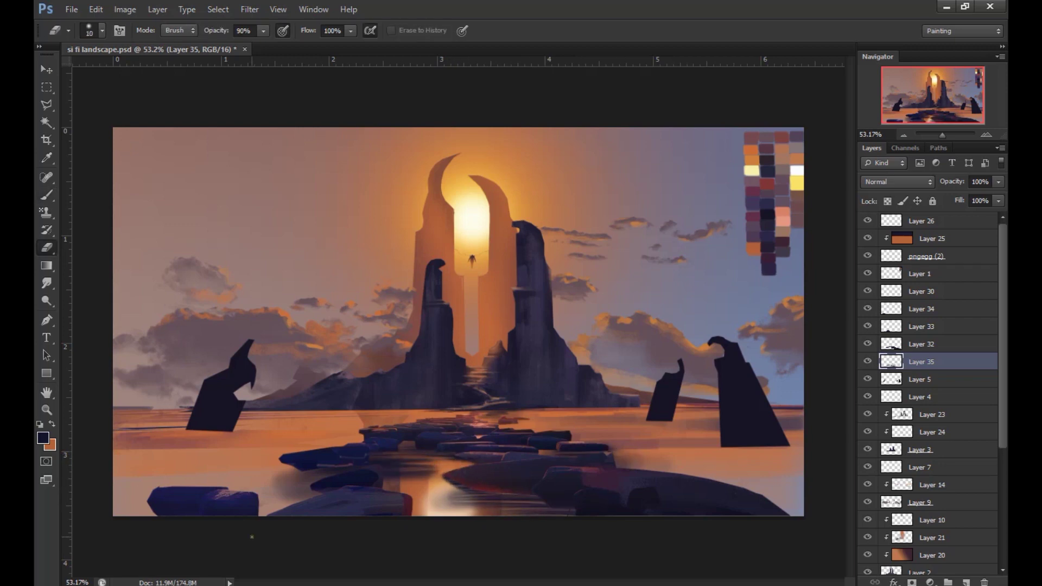
- Add clipped Layers 36 and 37, placing Layer 36 above Layer 33
key(b)
key(ctrl+alt+shift+n)
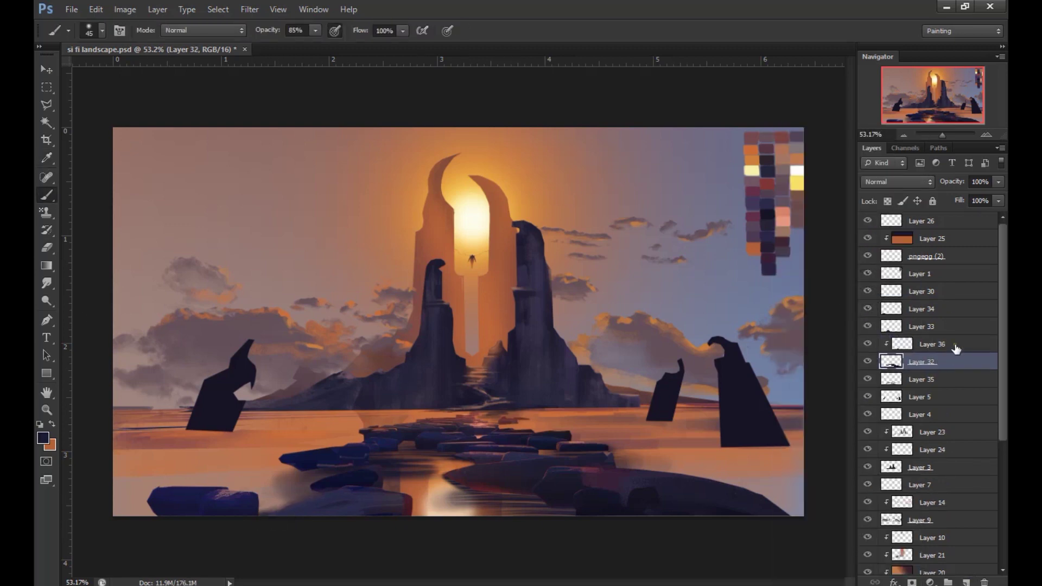
drag(923, 344, 923, 334)
right_click(917, 326)
click(858, 293)
key(bracketleft)
key(bracketleft)
key(bracketleft)
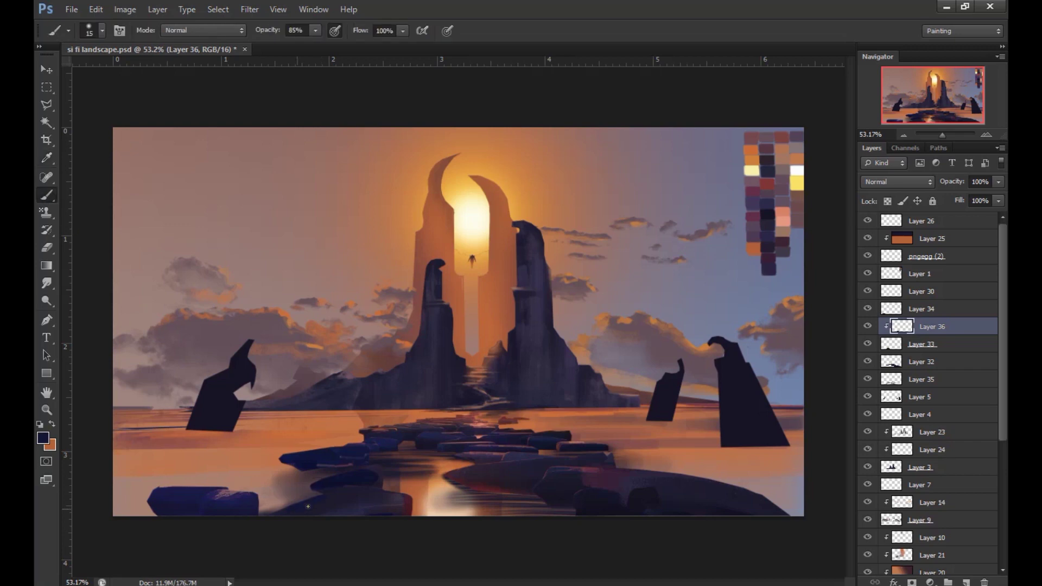
key(ctrl+alt+shift+n)
right_click(944, 309)
click(868, 287)
- Resize the brush, sample a dark navy, and switch between Layers 32 and 35
right_click(595, 233)
key(Return)
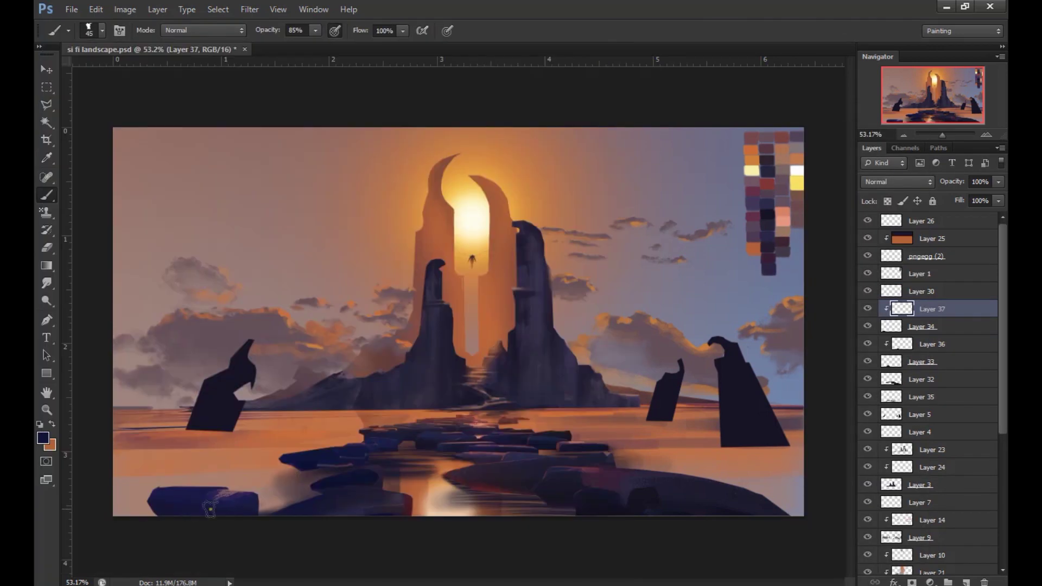
key(bracketleft)
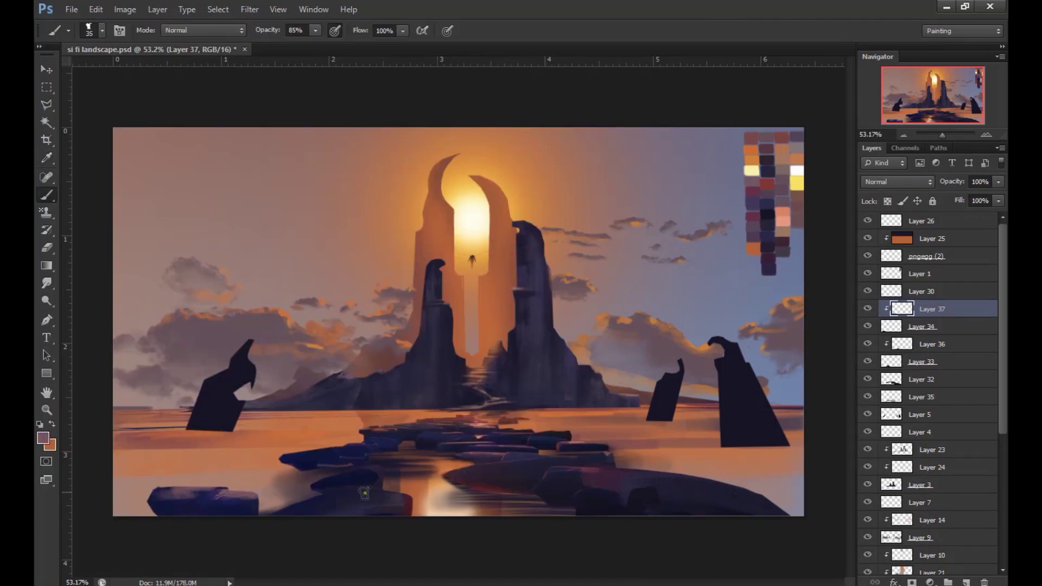
key(alt+bracketleft)
key(alt+bracketleft)
key(alt+bracketright)
key(alt+bracketleft)
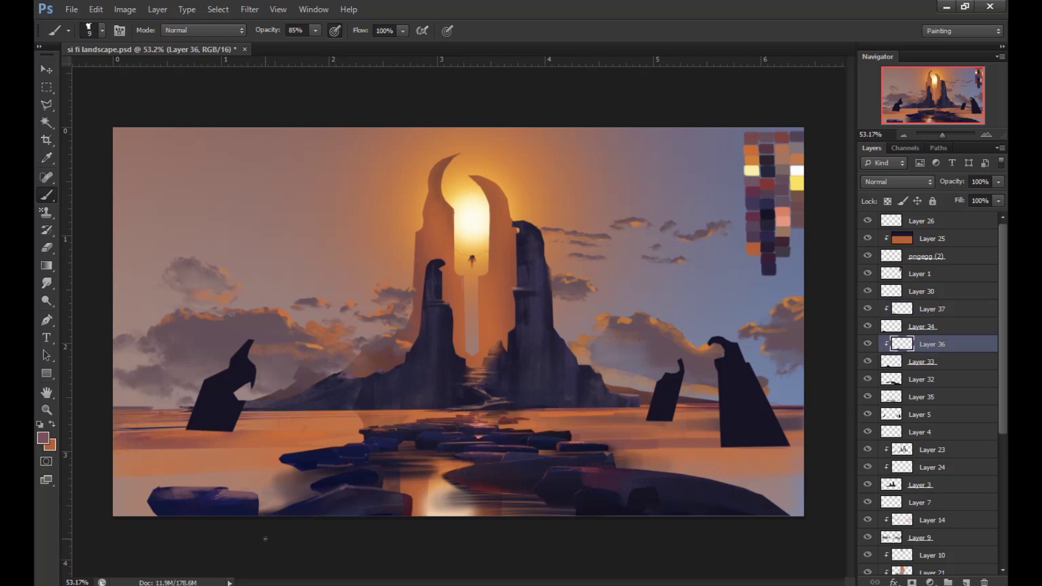
alt+click(760, 416)
click(953, 378)
key(alt+bracketleft)
key(bracketright)
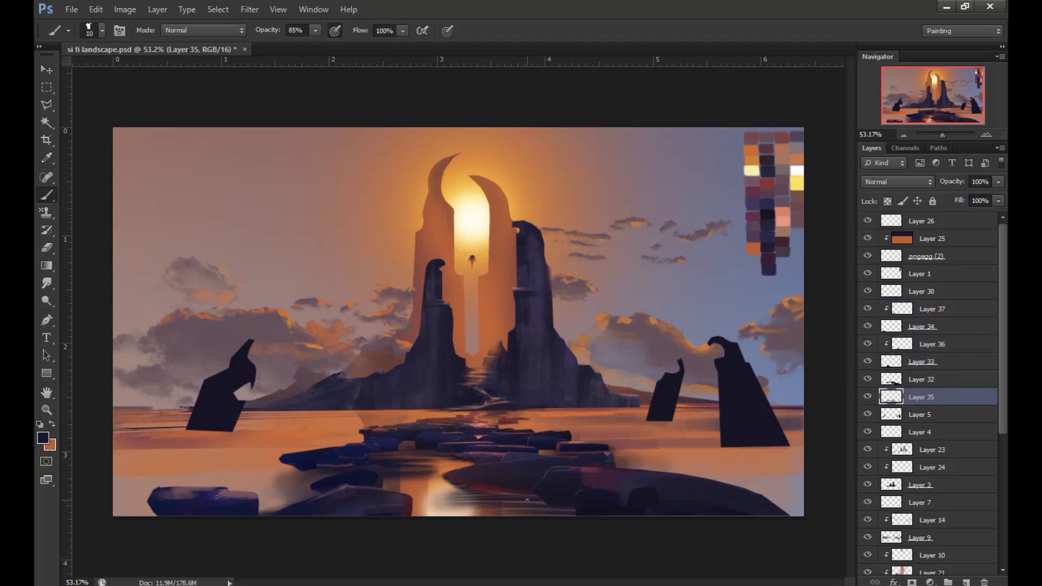
alt+click(481, 496)
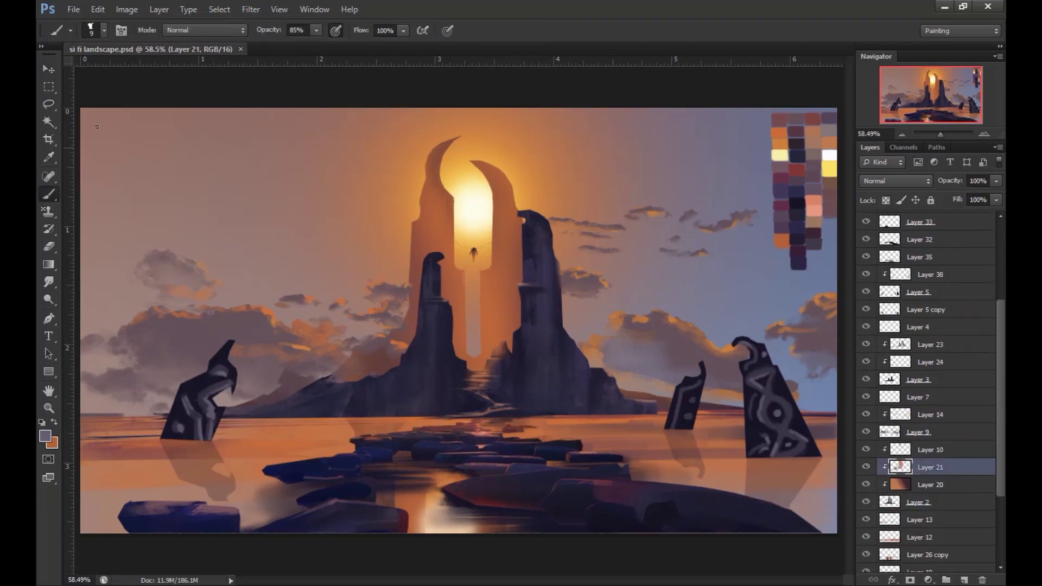
right_click(592, 407)
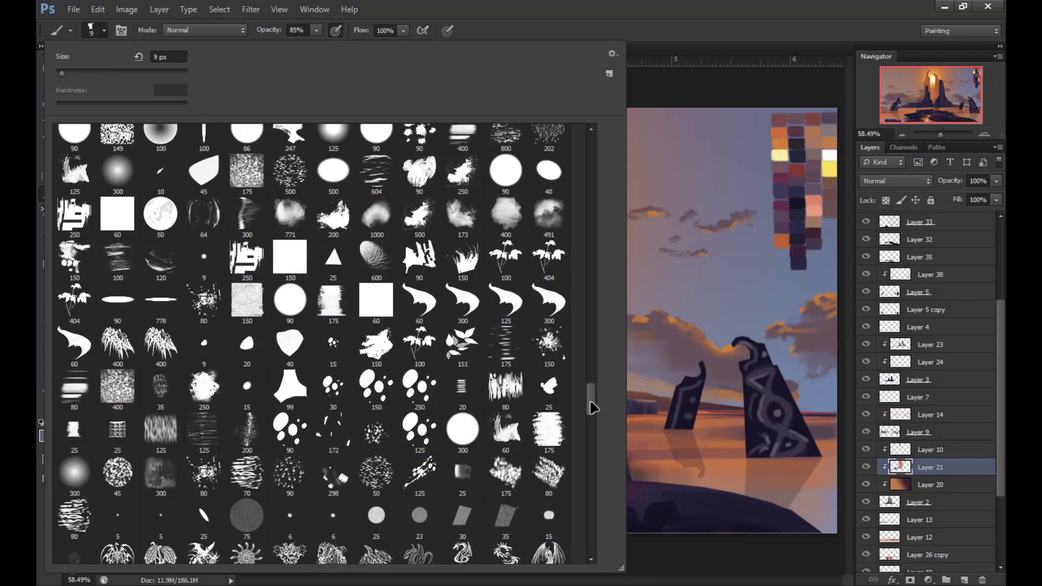
- Paint a reddish-brown haze near the central towers with a 150 px brush
drag(593, 408, 591, 201)
double_click(543, 250)
key(bracketright)
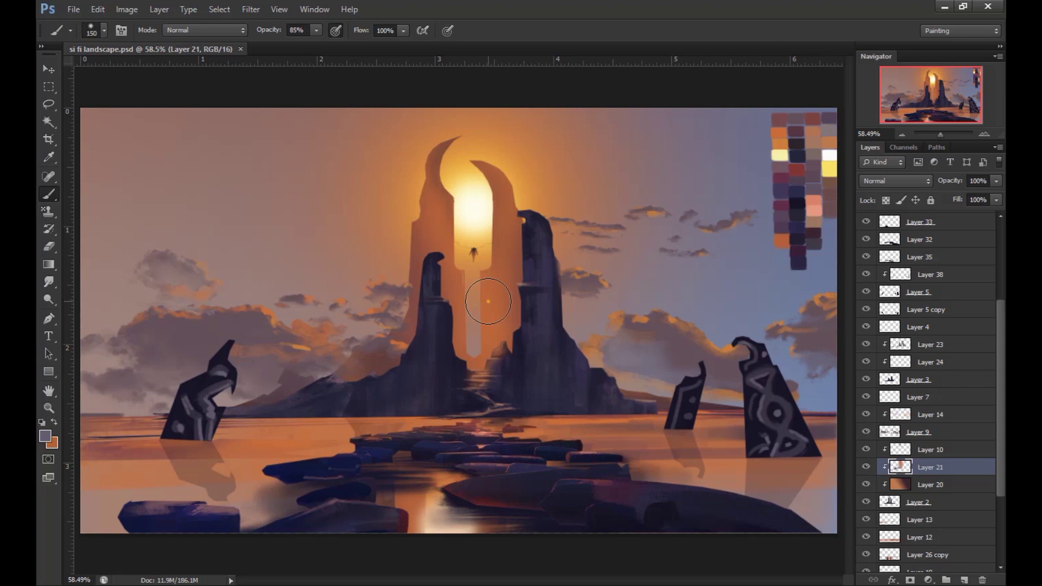
alt+click(488, 301)
drag(505, 337, 454, 366)
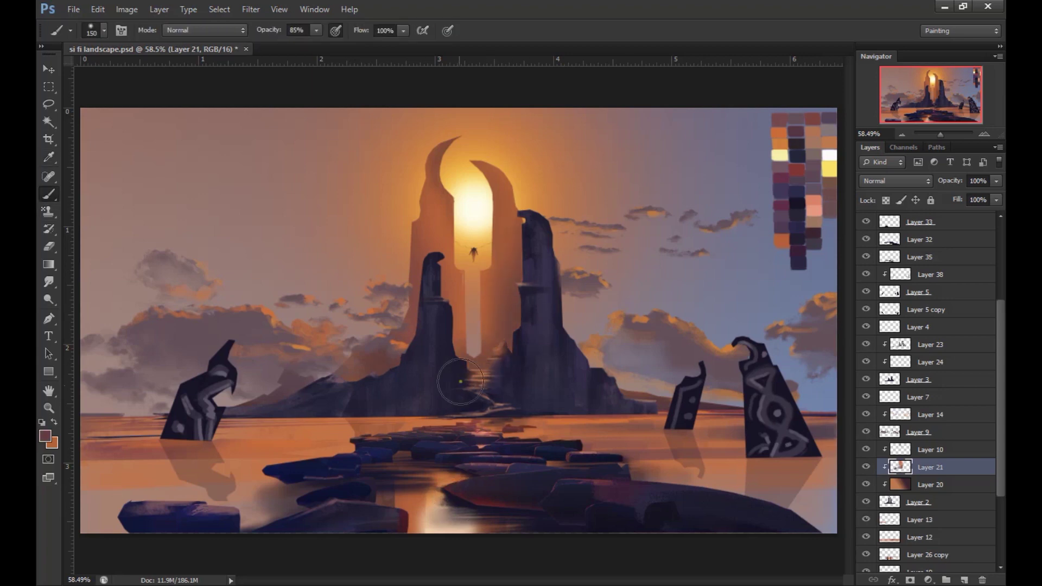
key(l)
click(961, 451)
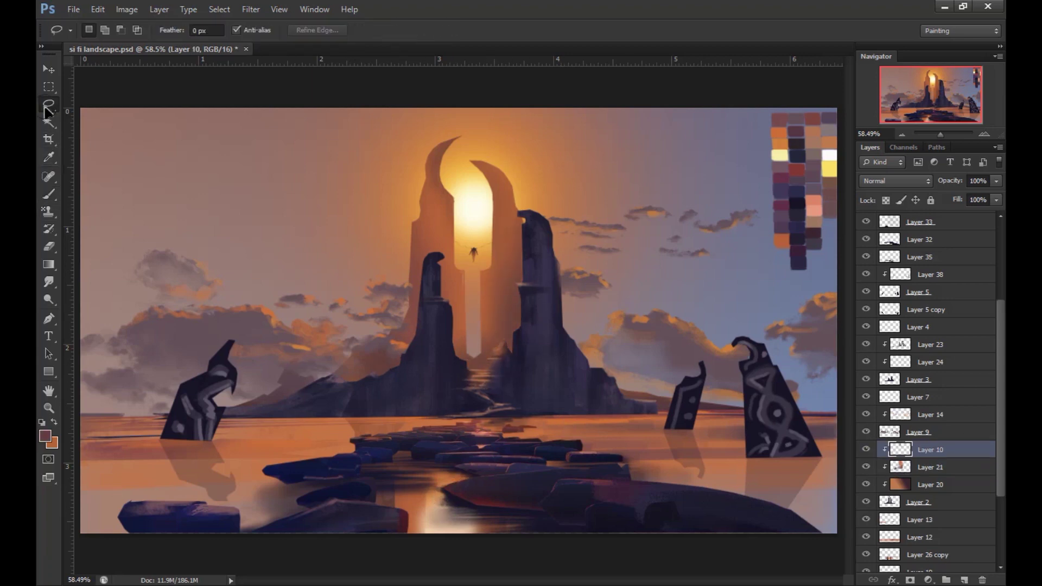
- Sample a lighter orange-brown and start, then cancel, a lasso outline on the horizon
key(i)
click(505, 413)
key(l)
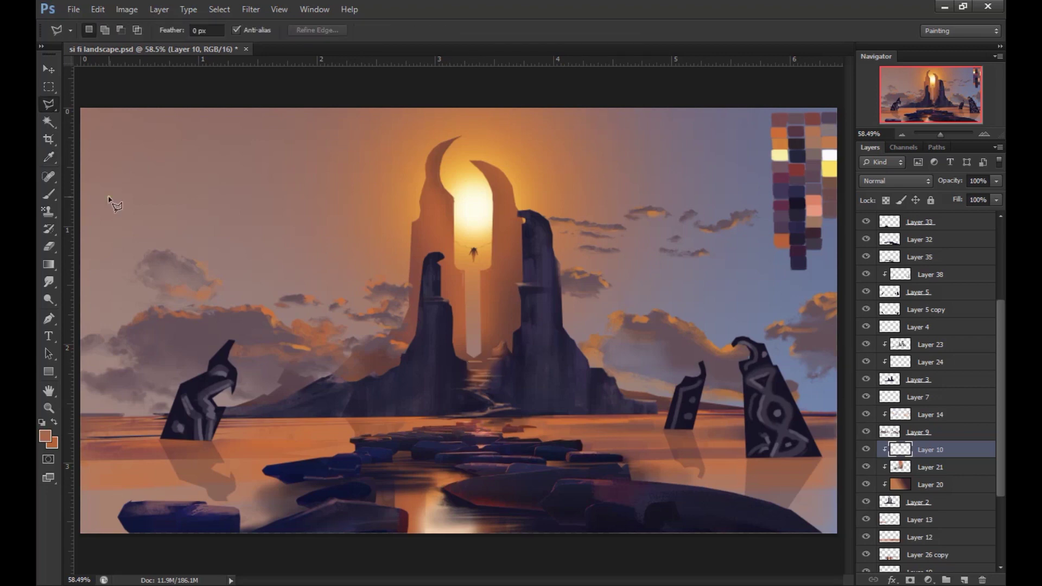
scroll(479, 401, up, 4)
click(469, 326)
click(427, 326)
key(Escape)
scroll(429, 347, down, 4)
scroll(951, 318, up, 3)
- On Layer 5, outline and fill two dark rock spikes on the horizon
click(948, 430)
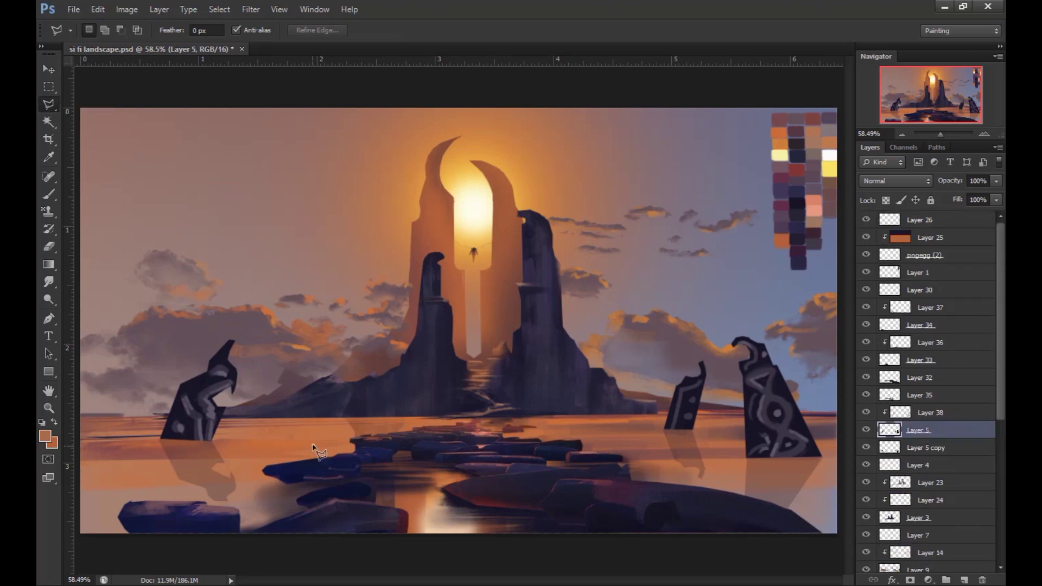
click(315, 417)
double_click(344, 417)
key(i)
click(256, 295)
key(alt+BackSpace)
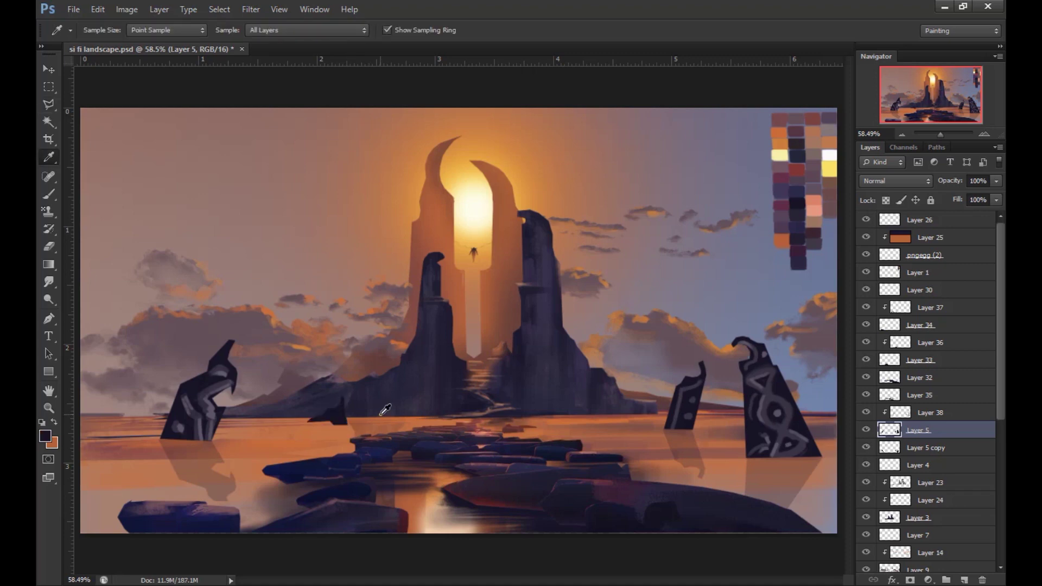
key(ctrl+d)
key(l)
double_click(405, 417)
key(alt+BackSpace)
key(ctrl+d)
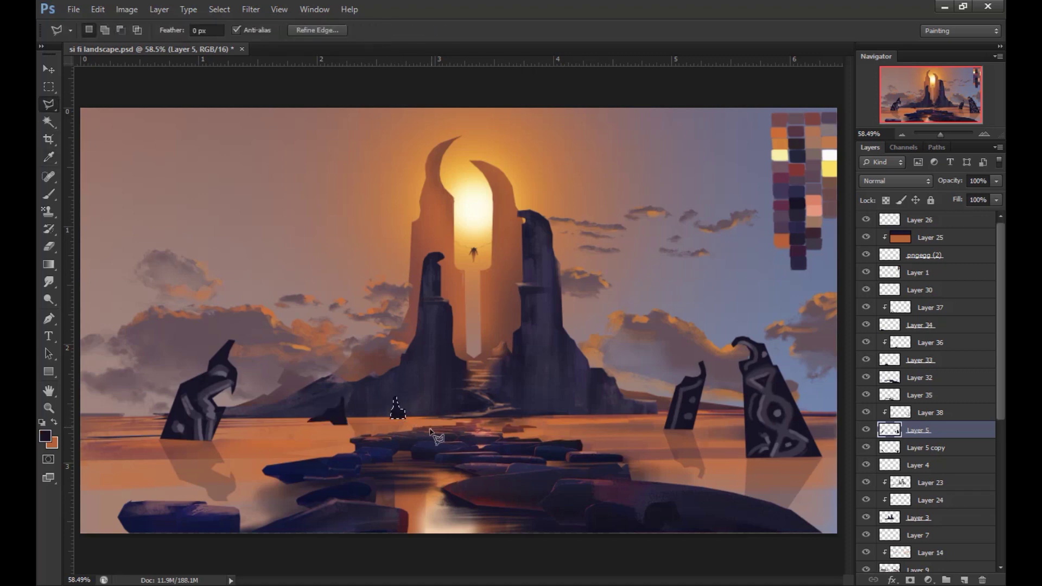
- Confirm the dark fill colour and paint a rock spike right of the towers
click(45, 436)
click(471, 333)
key(l)
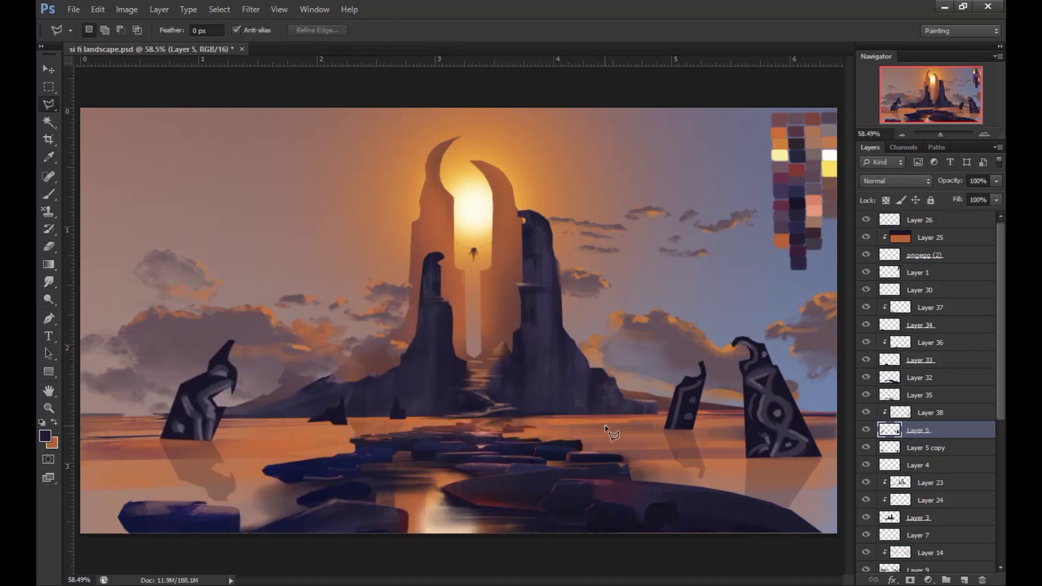
double_click(545, 418)
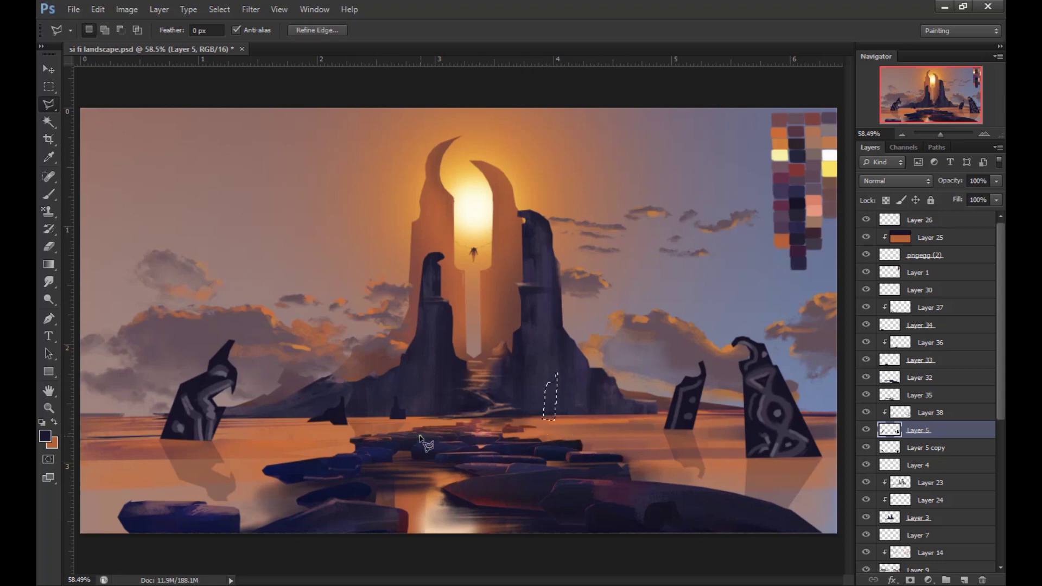
key(b)
drag(559, 400, 551, 407)
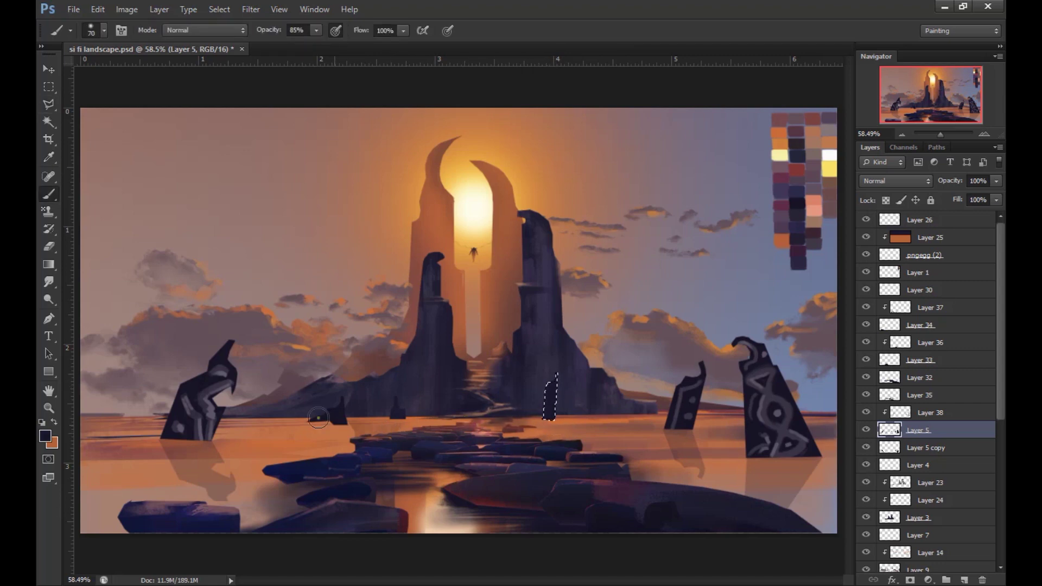
key(l)
key(ctrl+d)
- Lasso and fill one more spike and a low flat rock in the water on the right
key(shift+l)
key(shift+l)
mouse_move(577, 416)
mouse_down()
mouse_move(585, 384)
mouse_move(599, 418)
mouse_up()
key(alt+BackSpace)
key(ctrl+d)
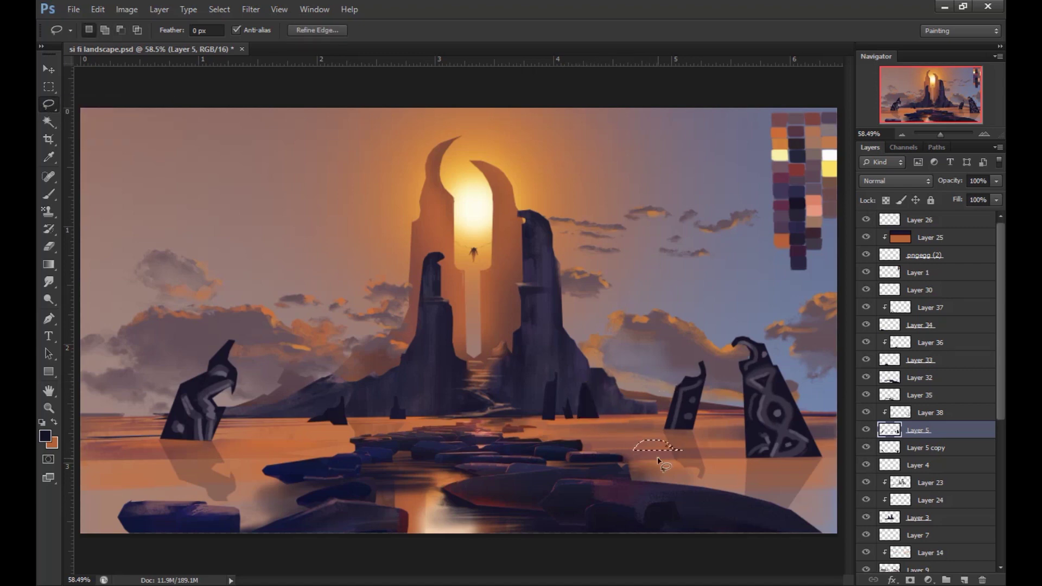
mouse_move(684, 449)
mouse_down()
mouse_move(668, 452)
mouse_move(679, 450)
mouse_up()
key(alt+BackSpace)
key(ctrl+d)
key(alt+bracketright)
key(b)
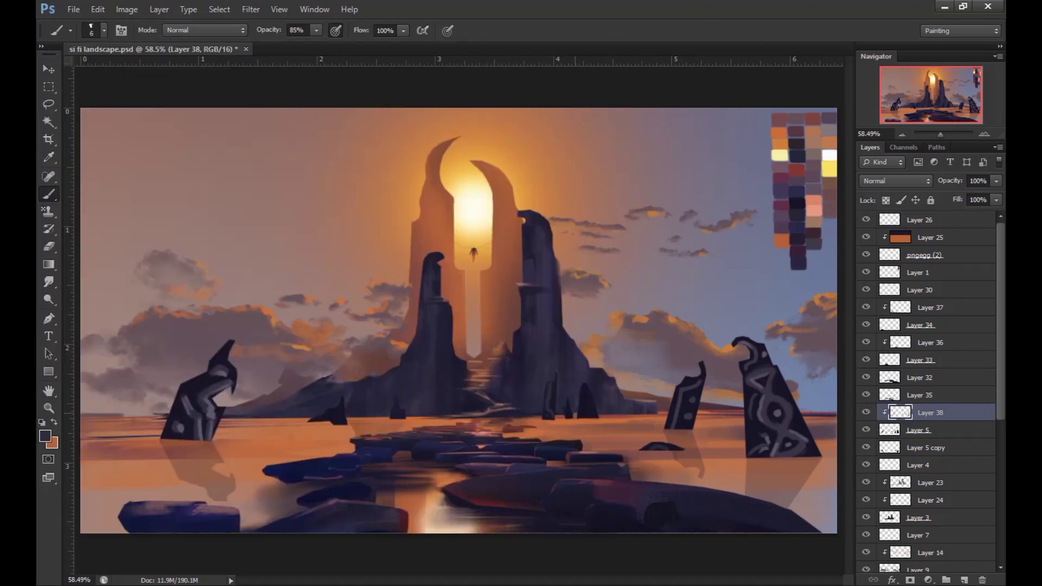
- Lower the Layer 5 copy reflection opacity and erase parts with a size-60 brush
click(926, 448)
click(103, 31)
double_click(335, 410)
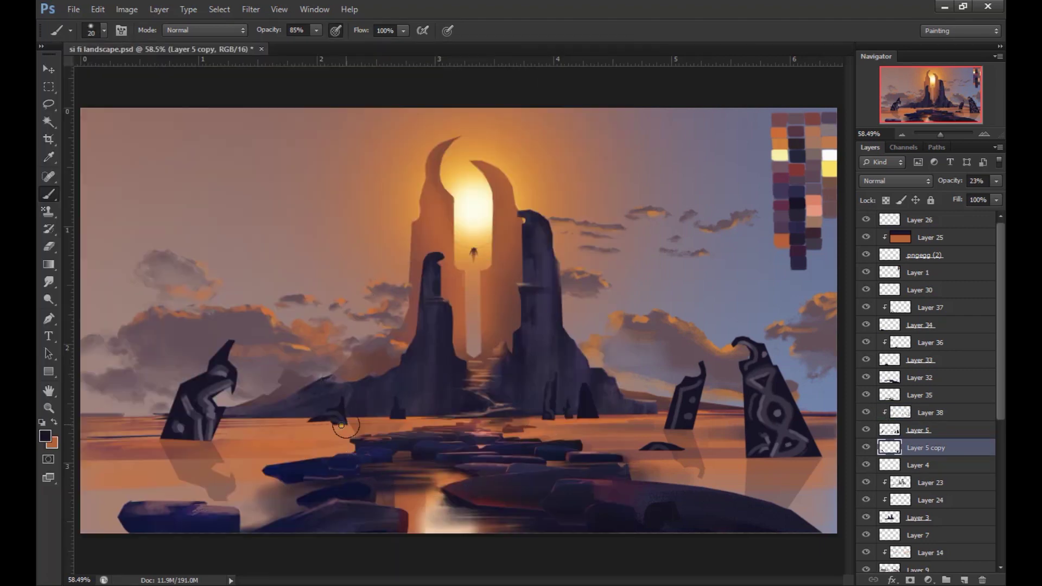
key(Down)
click(49, 246)
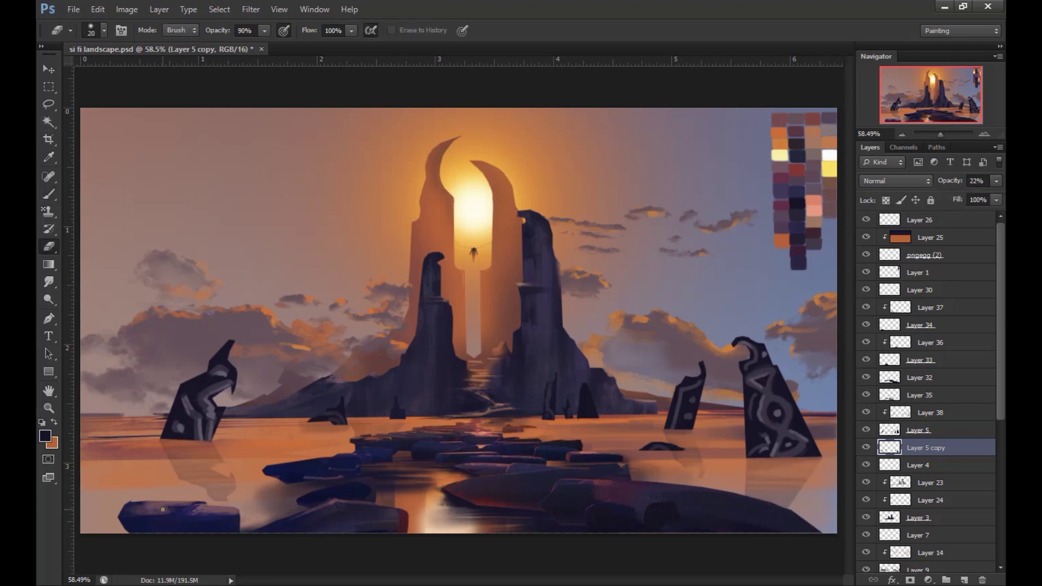
key(i)
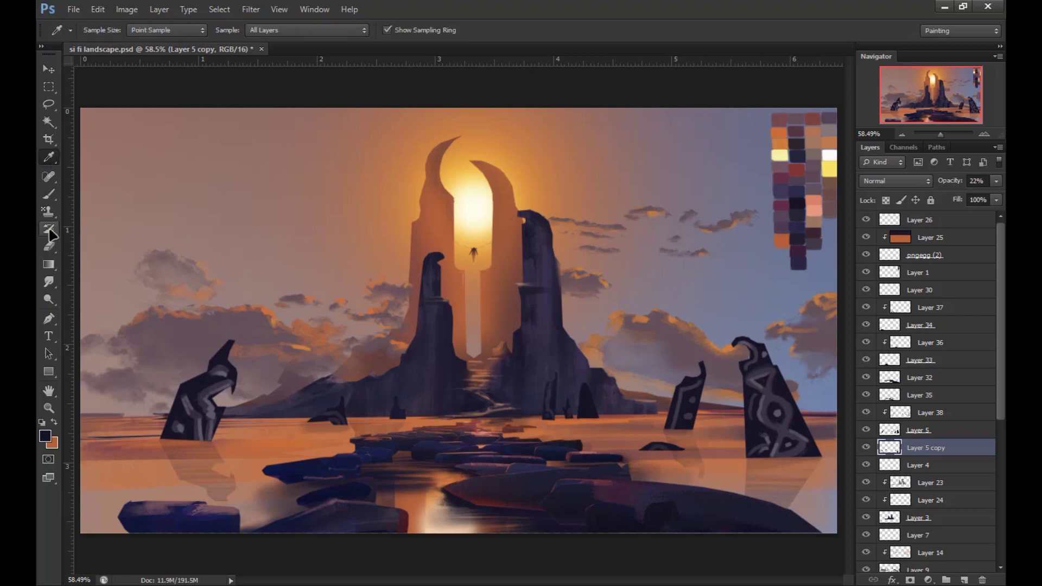
key(b)
click(103, 30)
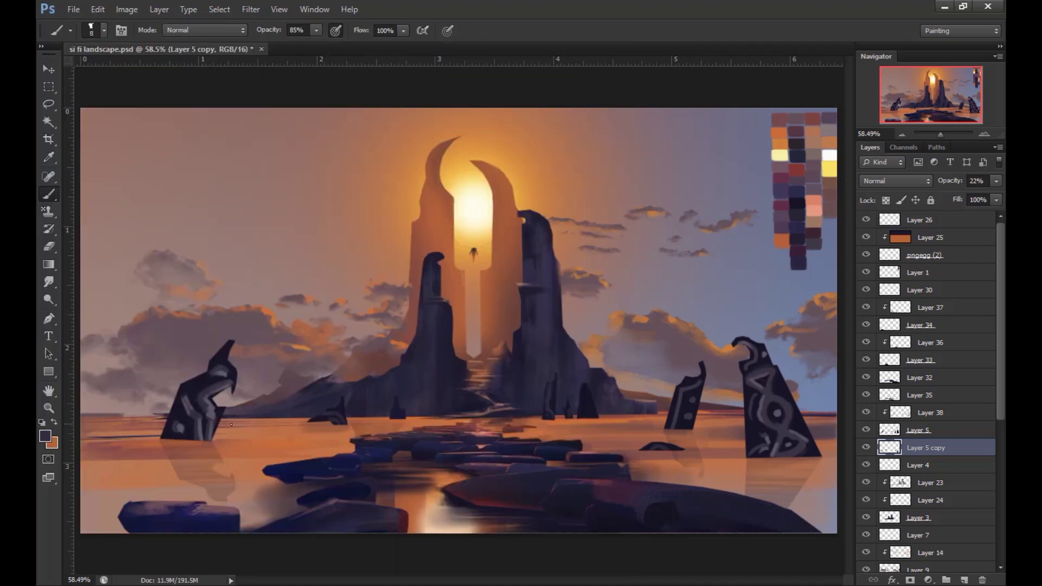
- Add a new empty Layer 39 above Layer 38
click(923, 412)
key(ctrl+shift+alt+n)
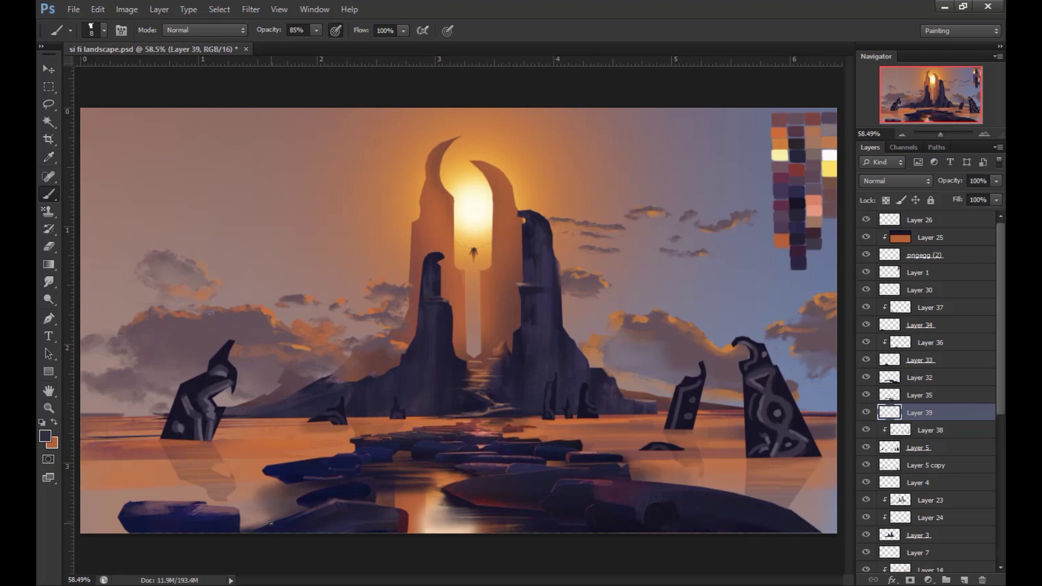
key(l)
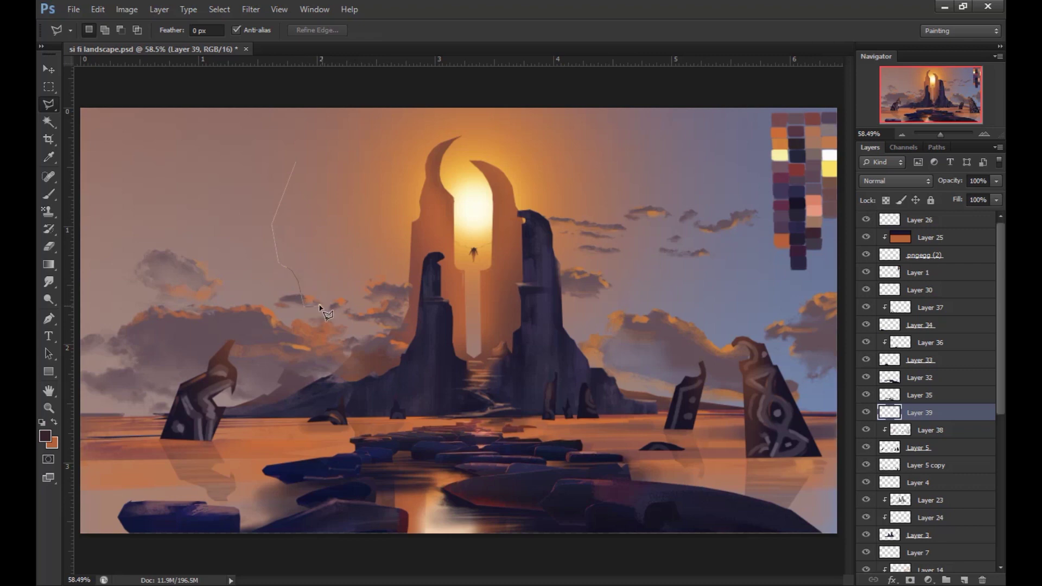
- Outline a floating rock in the upper-left sky and fill it reddish-brown, discarding a trial gradient fill
drag(326, 298, 354, 208)
drag(344, 169, 346, 165)
key(i)
key(alt+BackSpace)
click(53, 262)
drag(317, 163, 299, 310)
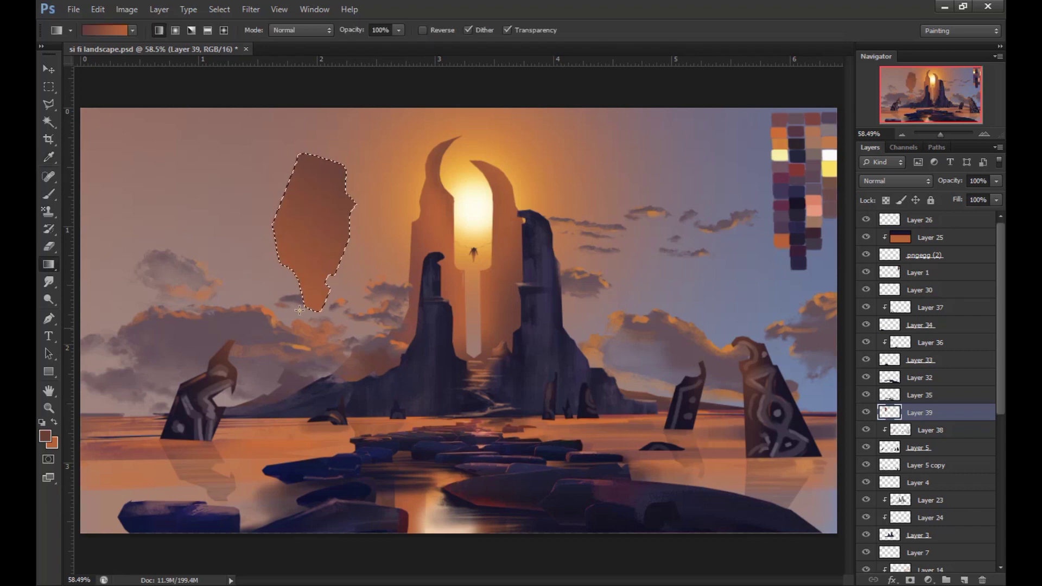
key(ctrl+z)
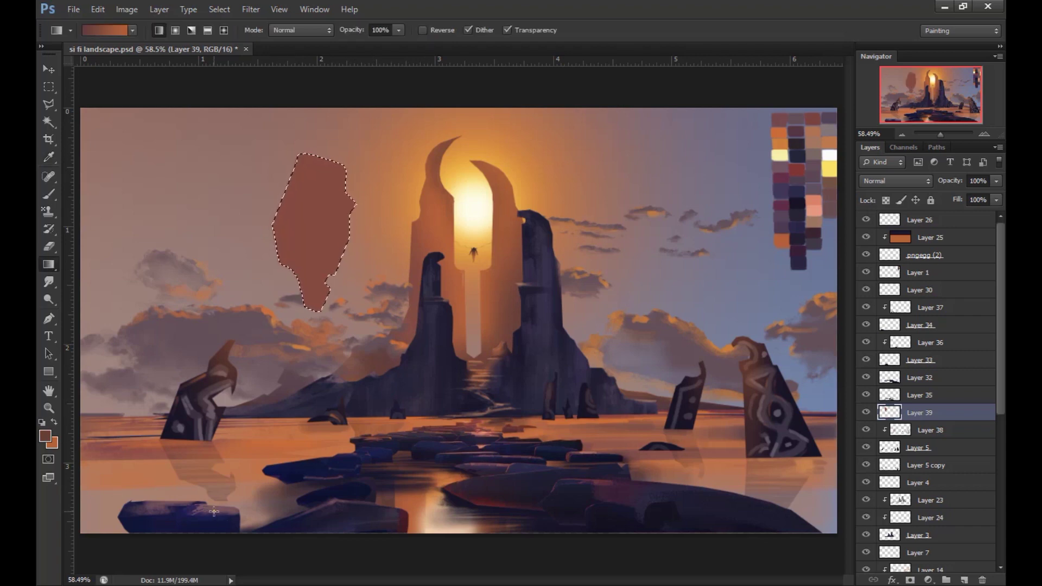
key(ctrl+d)
- Outline a second floating rock on the right and fill it brown
key(l)
click(654, 254)
click(668, 255)
double_click(671, 310)
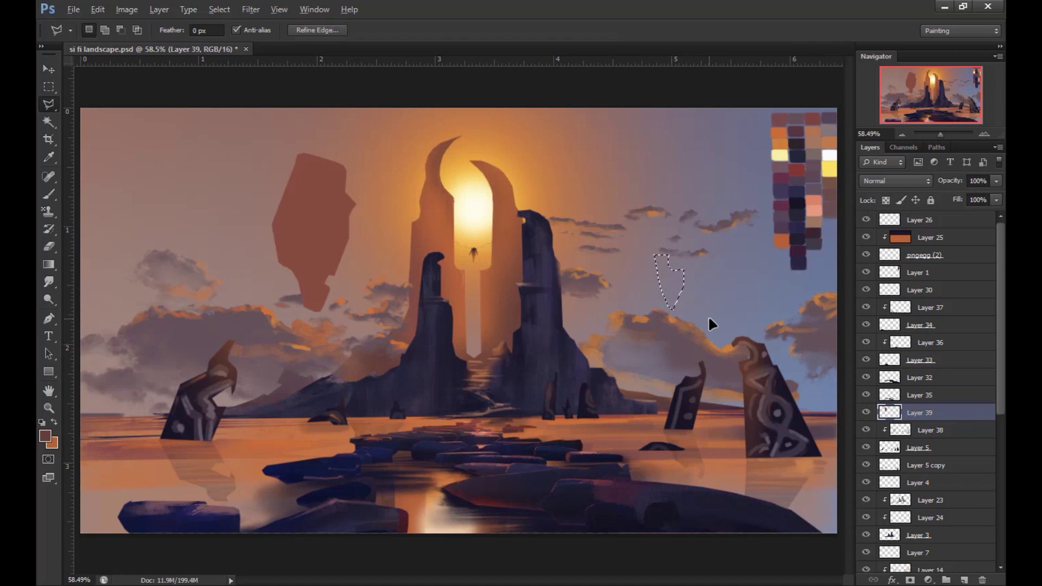
key(alt+BackSpace)
key(ctrl+d)
- Add a brown-filled piece just below the second floating rock
click(659, 283)
click(644, 296)
click(661, 338)
double_click(667, 309)
key(alt+BackSpace)
key(ctrl+d)
scroll(506, 338, up, 1)
- Add a new layer clipped to the rocks and load a mauve brush at size 90
key(ctrl+shift+alt+n)
key(ctrl+alt+g)
key(i)
drag(685, 260, 593, 275)
key(b)
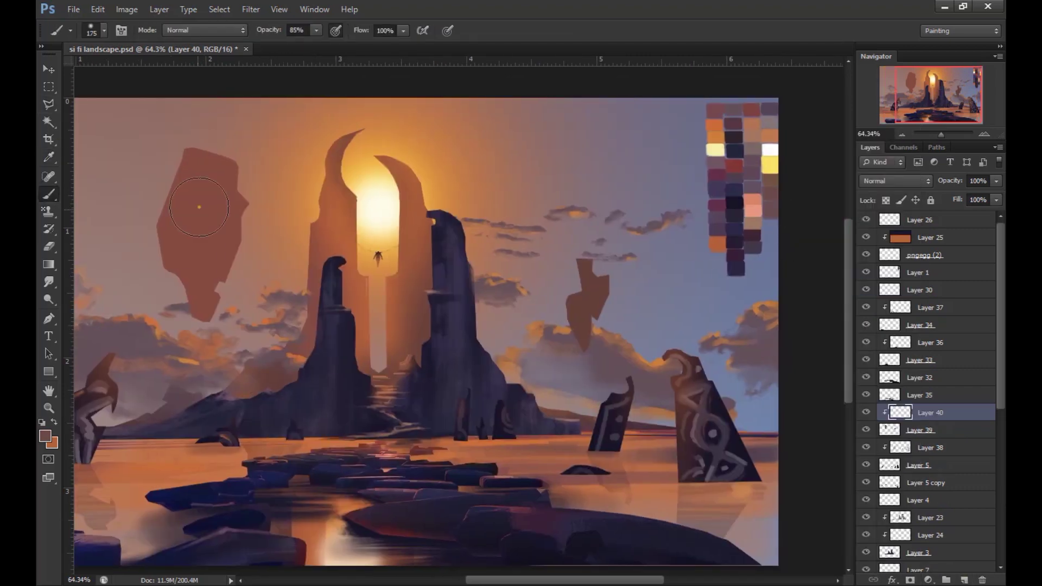
key(bracketleft)
key(bracketleft)
key(bracketleft)
alt+click(586, 325)
key(bracketright)
key(bracketright)
key(bracketright)
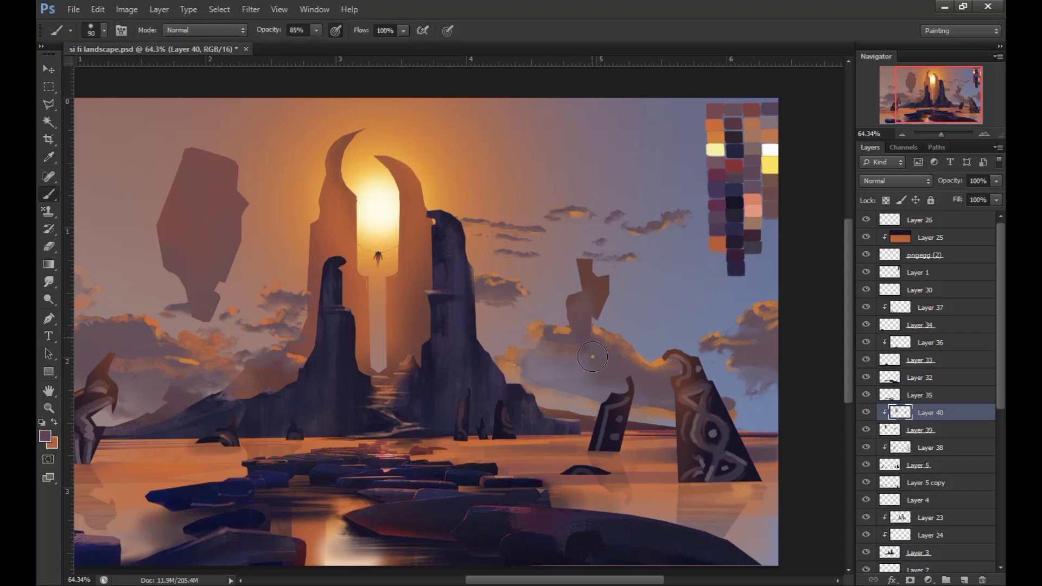
- Add a protrusion to the floating rock's edge and paint it in a browner rock tone
key(l)
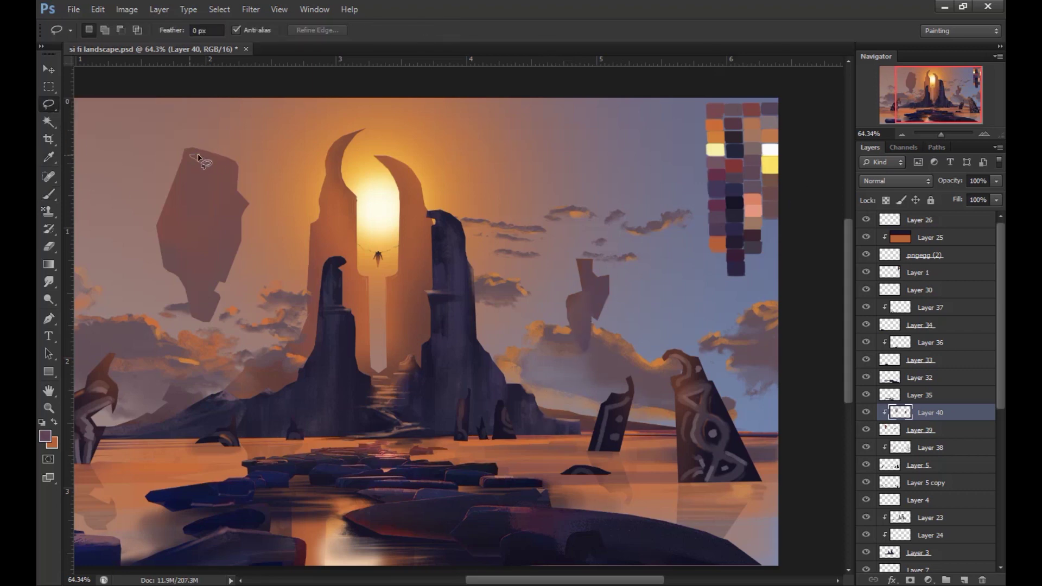
drag(239, 192, 248, 209)
drag(193, 158, 190, 163)
key(b)
alt+click(272, 207)
drag(245, 214, 195, 157)
key(ctrl+d)
- Select a facet on the floating rock and shade it with a size-90 brush in a new rock colour
key(l)
drag(197, 302, 174, 182)
key(b)
right_click(416, 326)
double_click(217, 289)
alt+click(185, 396)
- Switch to a size-10 brush preset and outline detail areas on the right floating rock
click(104, 30)
double_click(584, 294)
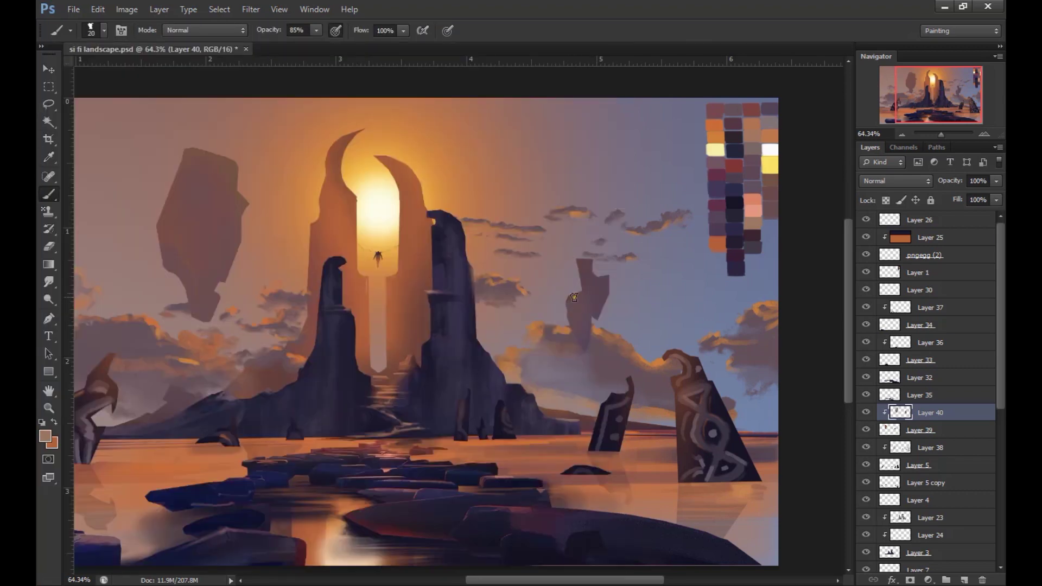
key(l)
drag(579, 299, 587, 294)
key(b)
key(shift+l)
click(583, 290)
- Outline a thin sliver on the right rock and paint it with an 8 px brush
click(578, 260)
key(i)
key(bracketleft)
key(bracketleft)
key(bracketleft)
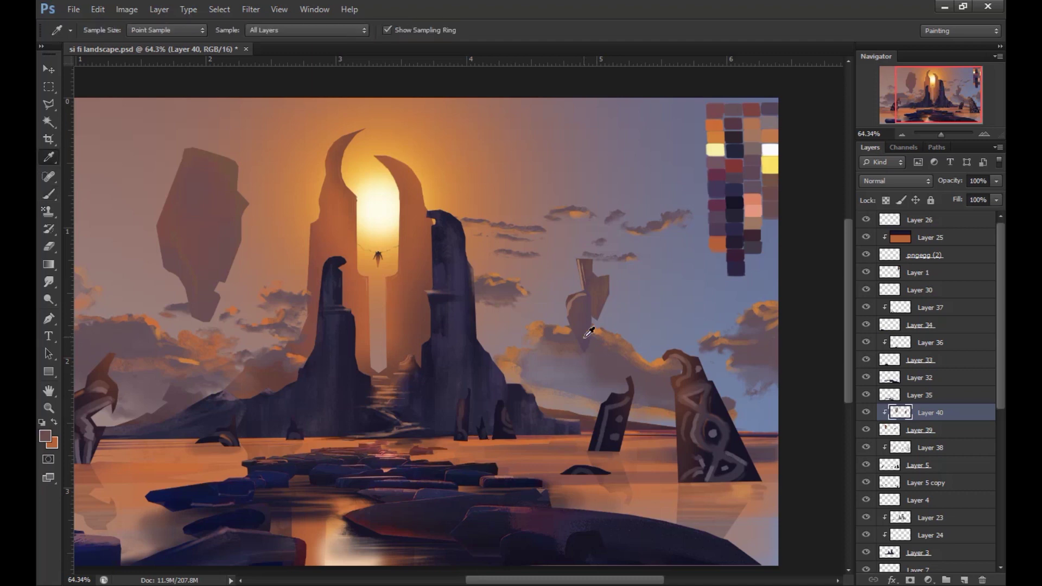
key(l)
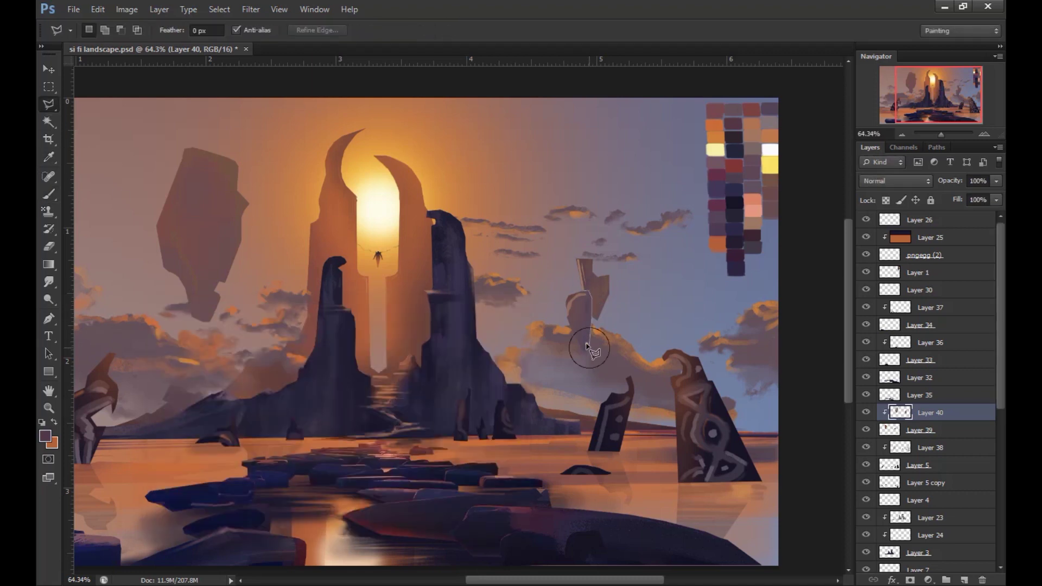
double_click(590, 348)
key(b)
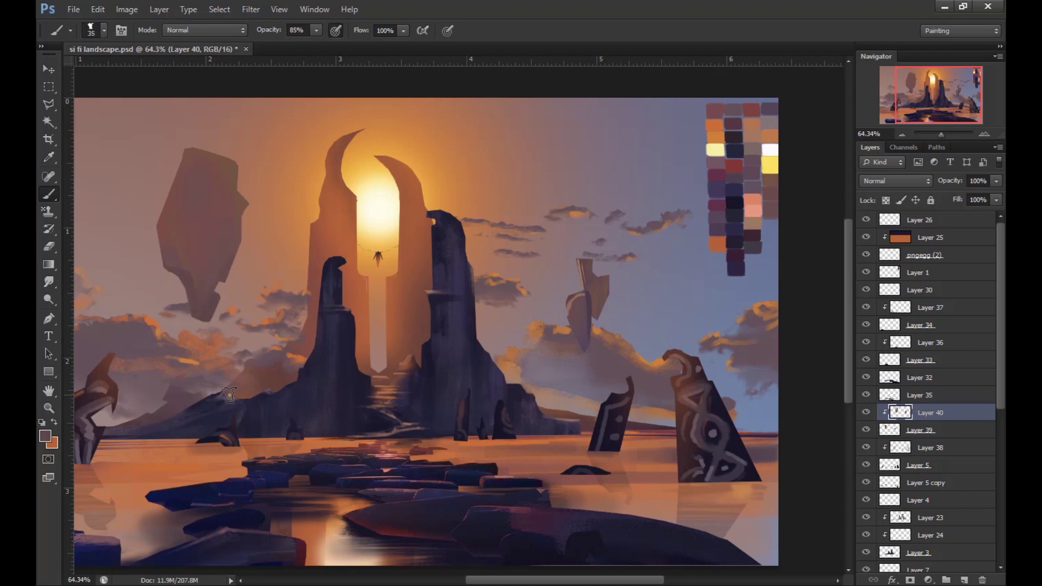
scroll(229, 391, down, 1)
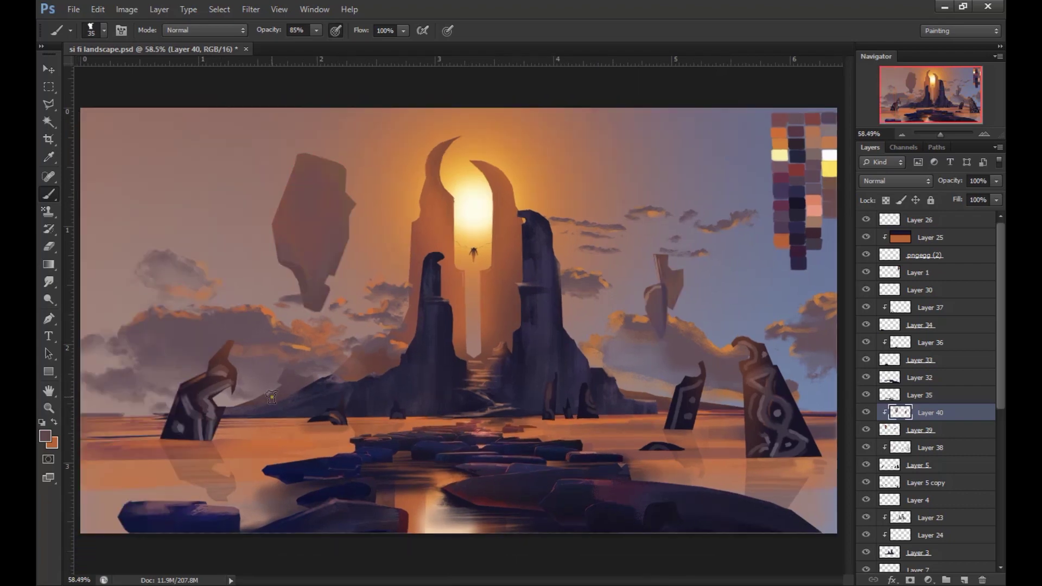
- Pick a very large soft brush preset and target Layer 9 for clouds
click(105, 30)
scroll(591, 523, down, 5)
scroll(591, 523, down, 5)
double_click(204, 163)
key(F5)
key(F5)
scroll(1004, 419, down, 3)
scroll(1004, 419, down, 5)
click(923, 339)
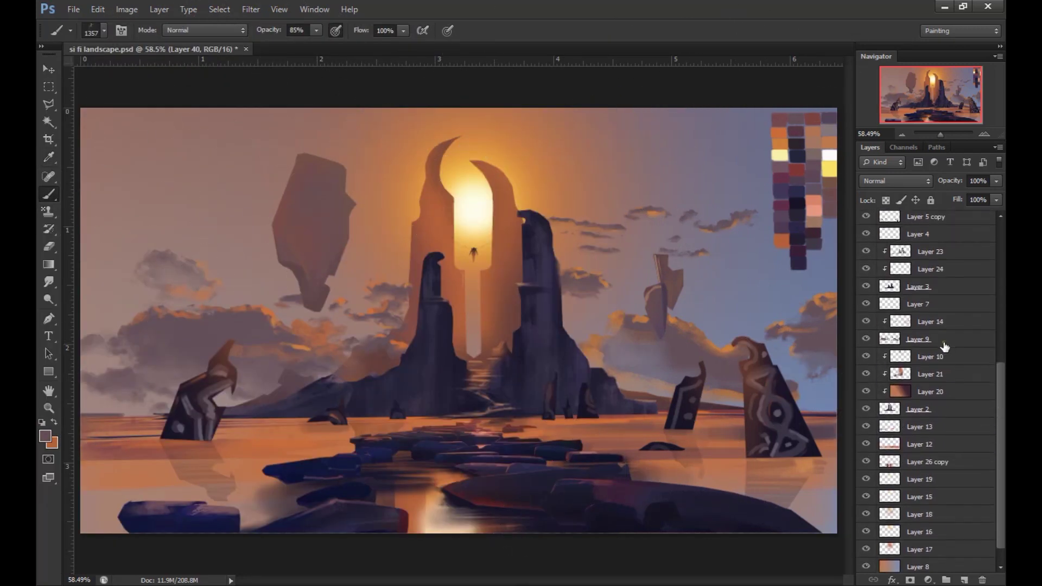
- Paint scattered clouds around the spires on Layer 9 with 600 px cloud brush presets
right_click(678, 135)
text(600)
key(Return)
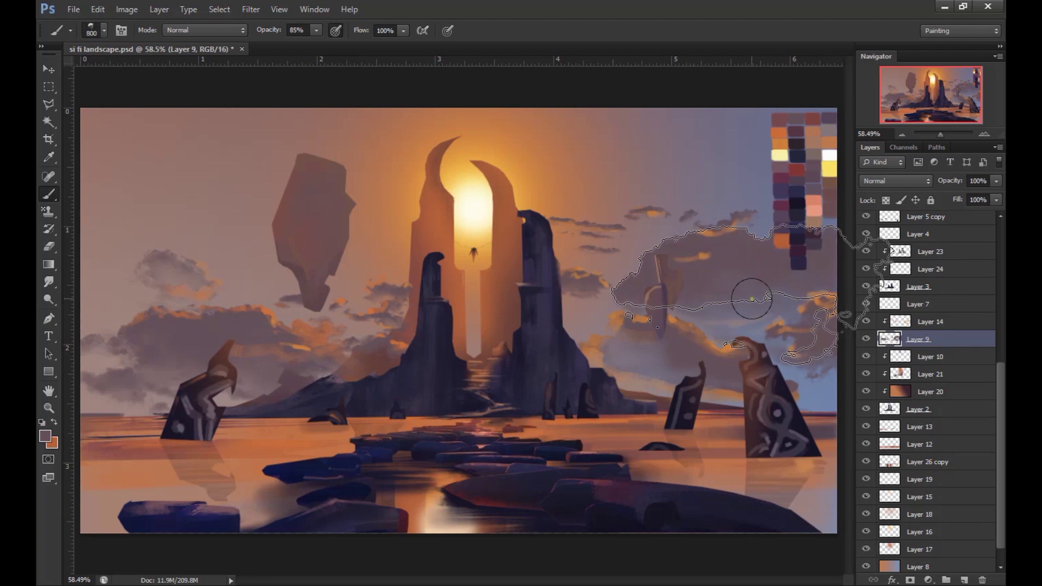
key(bracketright)
key(bracketright)
key(bracketright)
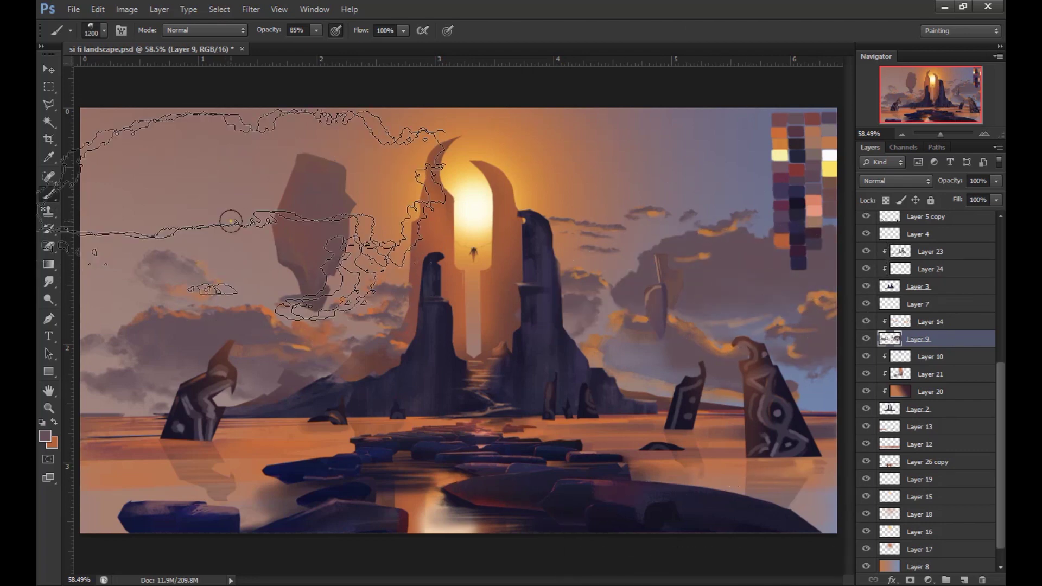
right_click(168, 287)
double_click(239, 233)
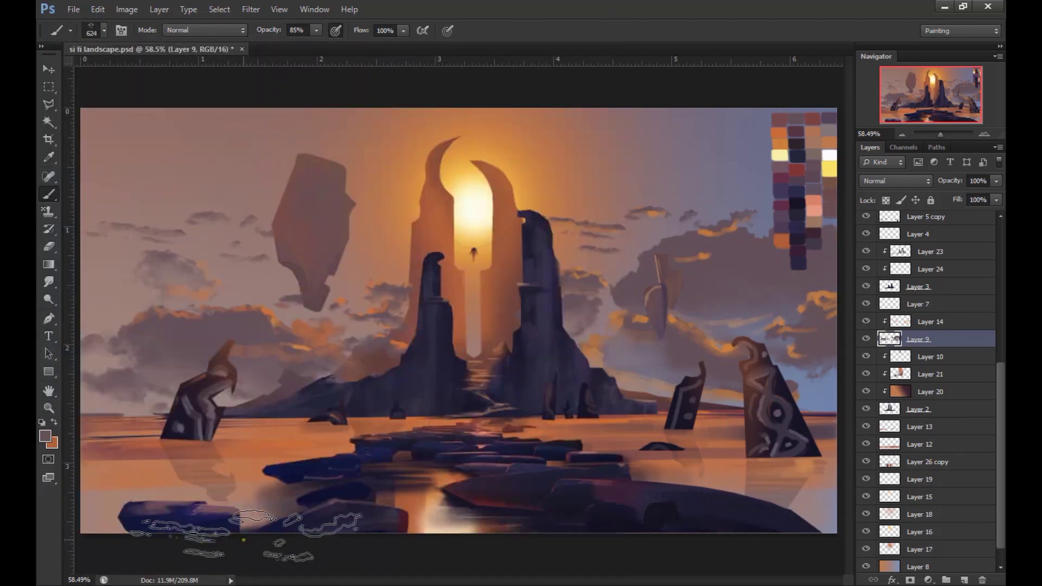
key(bracketleft)
key(bracketleft)
key(bracketleft)
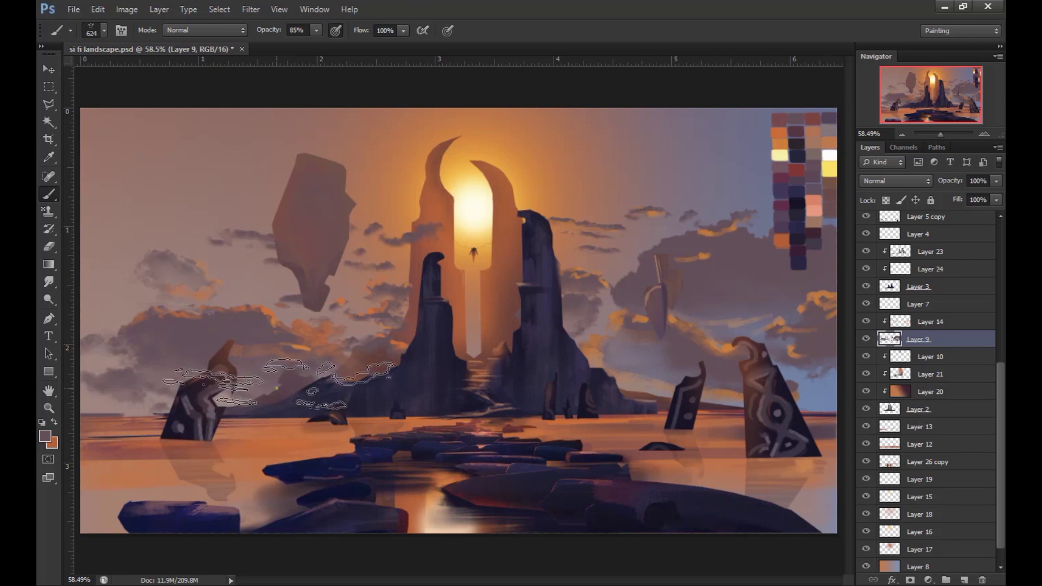
key(bracketright)
key(bracketright)
key(bracketright)
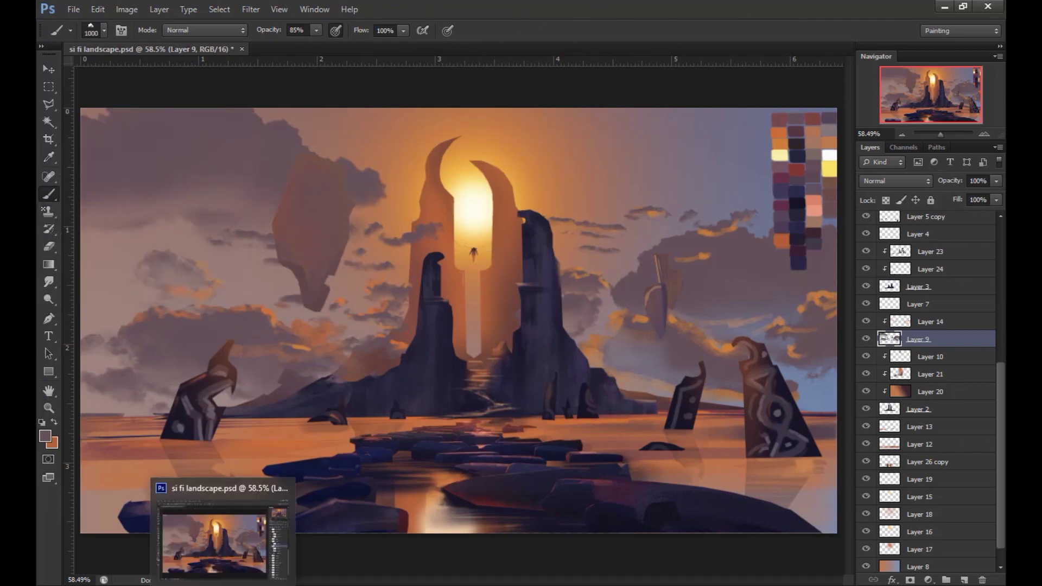
key(v)
- On Layer 14, pick a small detail brush and sample a warm colour for rim light
click(536, 187)
key(b)
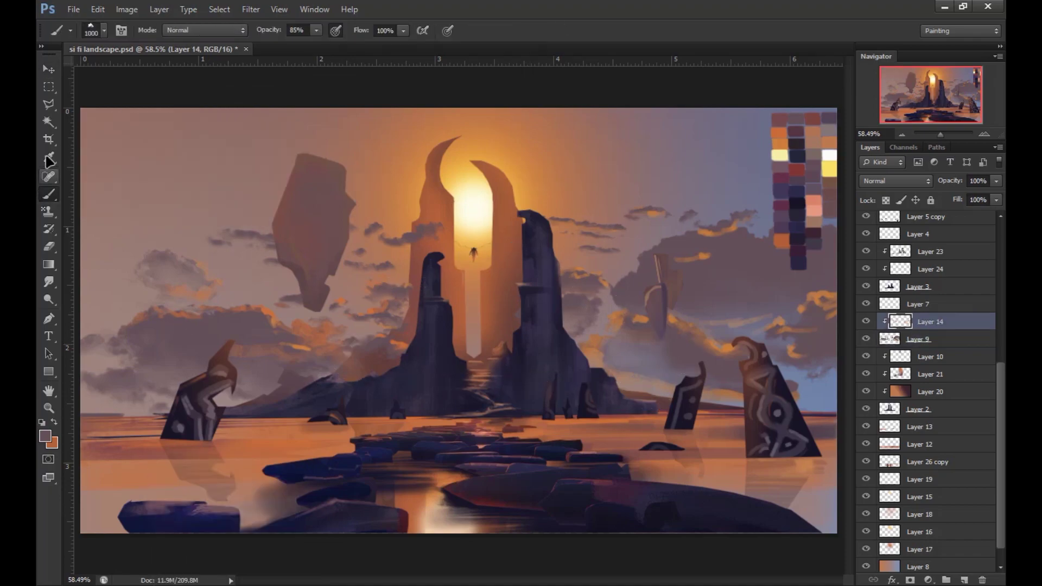
right_click(181, 239)
mouse_move(594, 510)
mouse_down()
mouse_move(598, 375)
mouse_move(596, 409)
mouse_up()
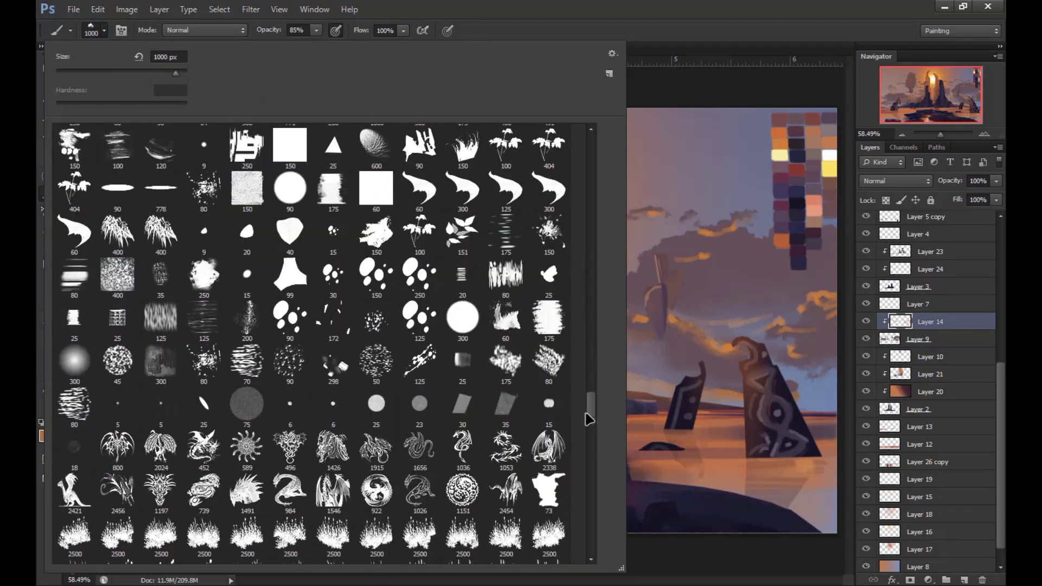
double_click(413, 298)
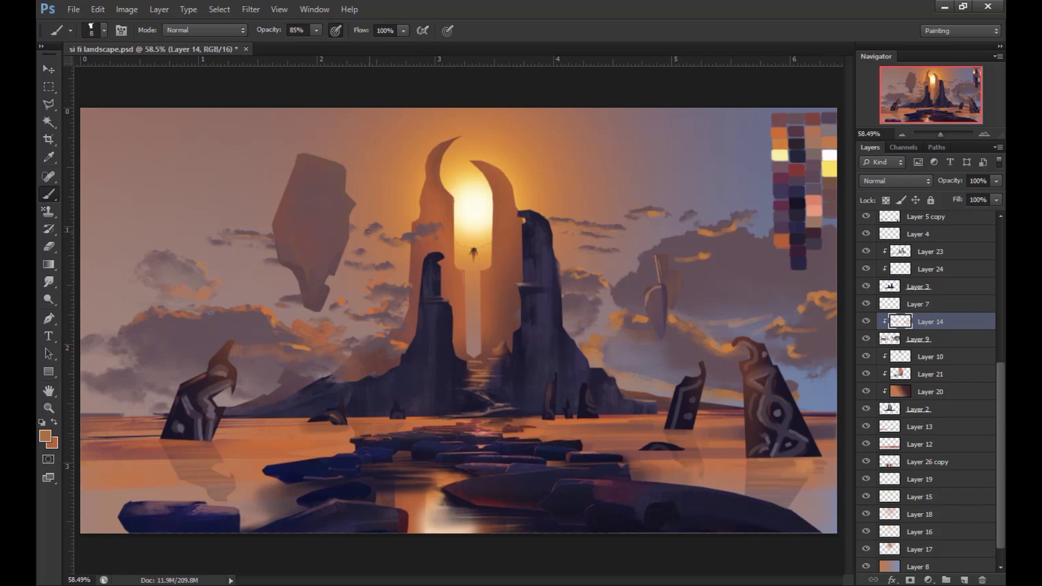
alt+click(326, 249)
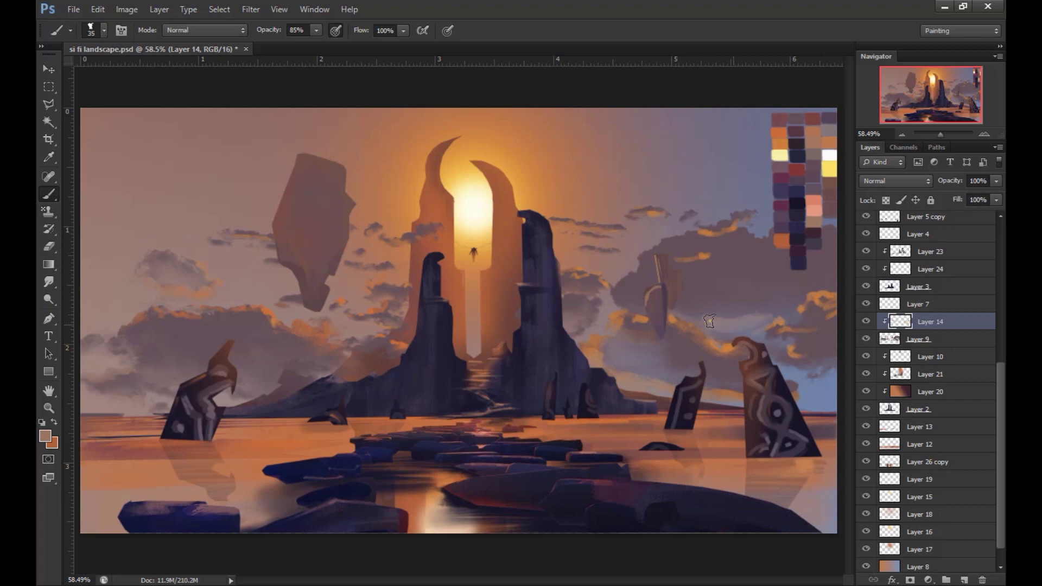
key(e)
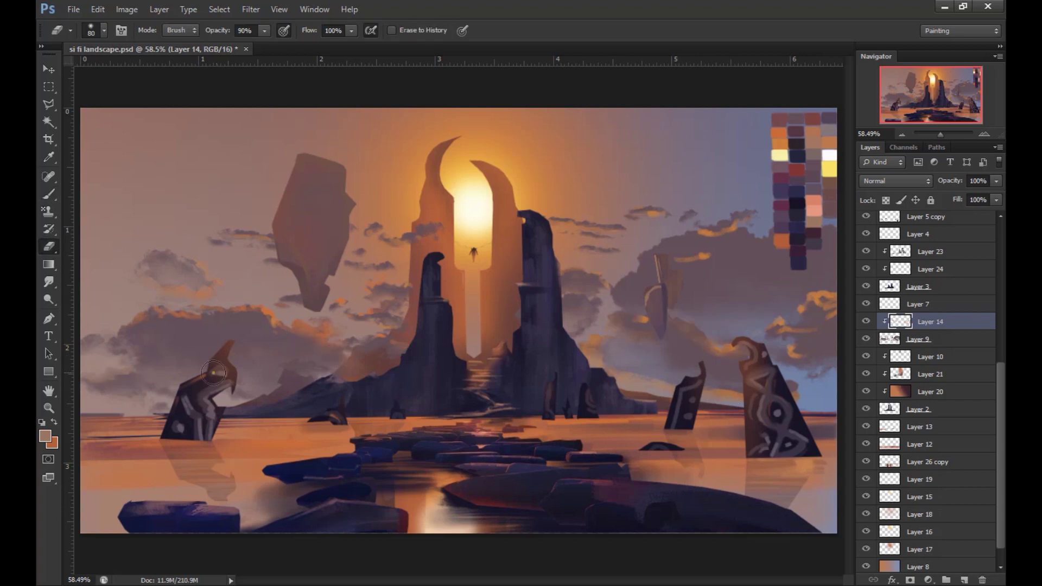
- Paint orange rim light on the right-hand clouds, softening it with the Eraser
key(b)
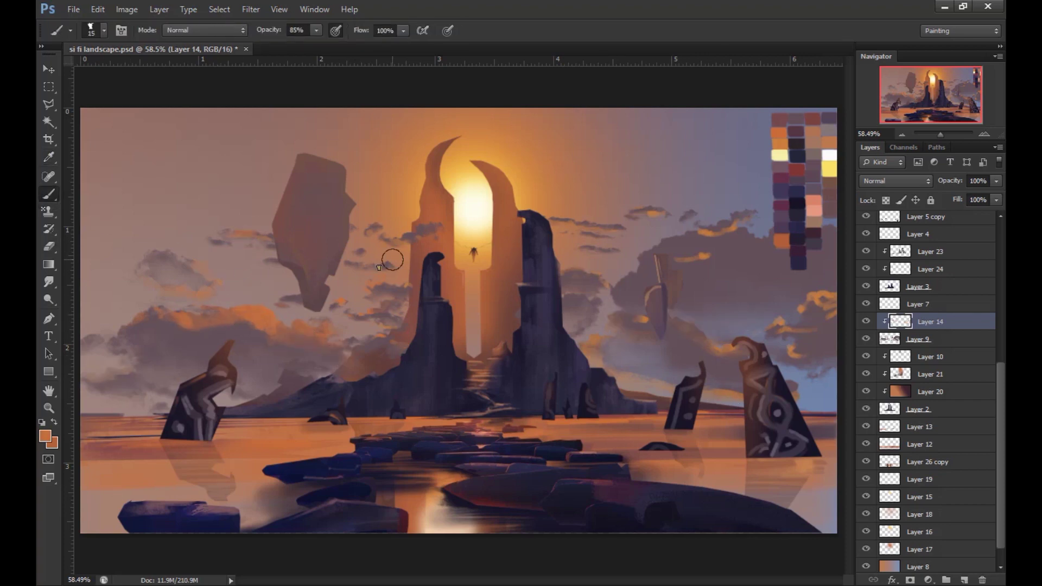
mouse_move(669, 239)
mouse_down()
mouse_move(706, 255)
mouse_move(722, 294)
mouse_up()
key(e)
key(b)
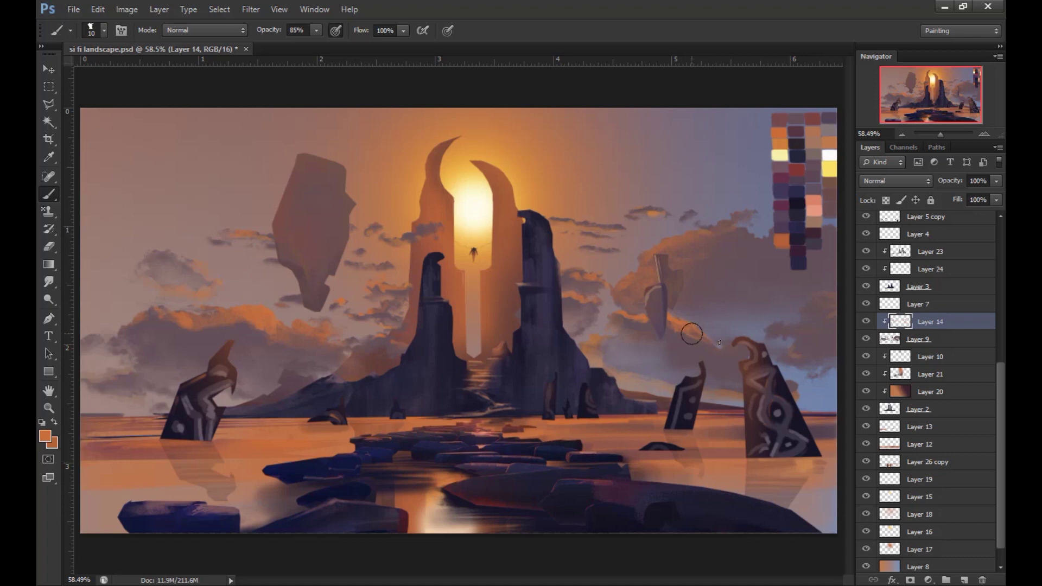
key(e)
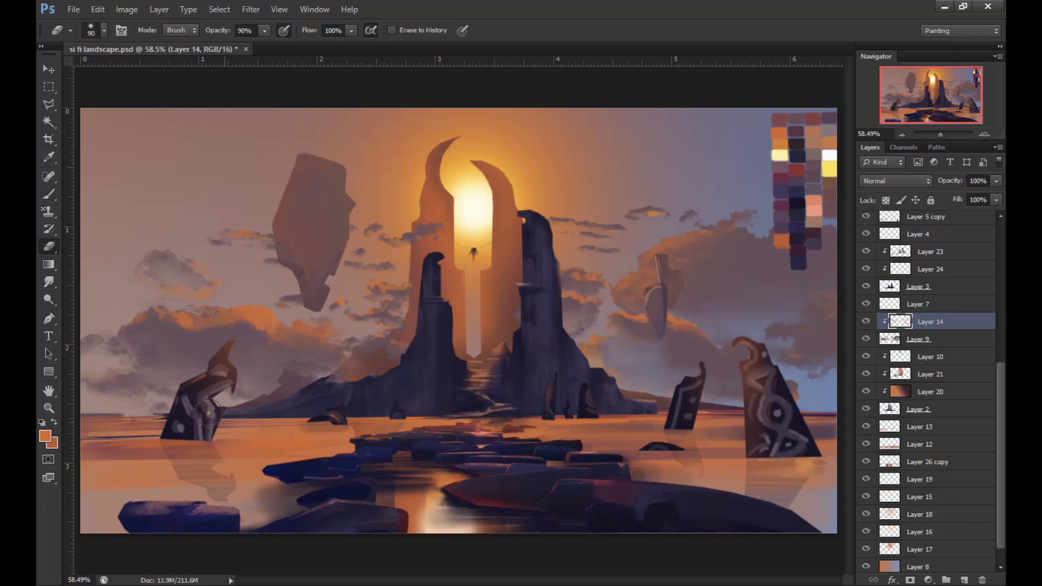
key(b)
ctrl+click(441, 312)
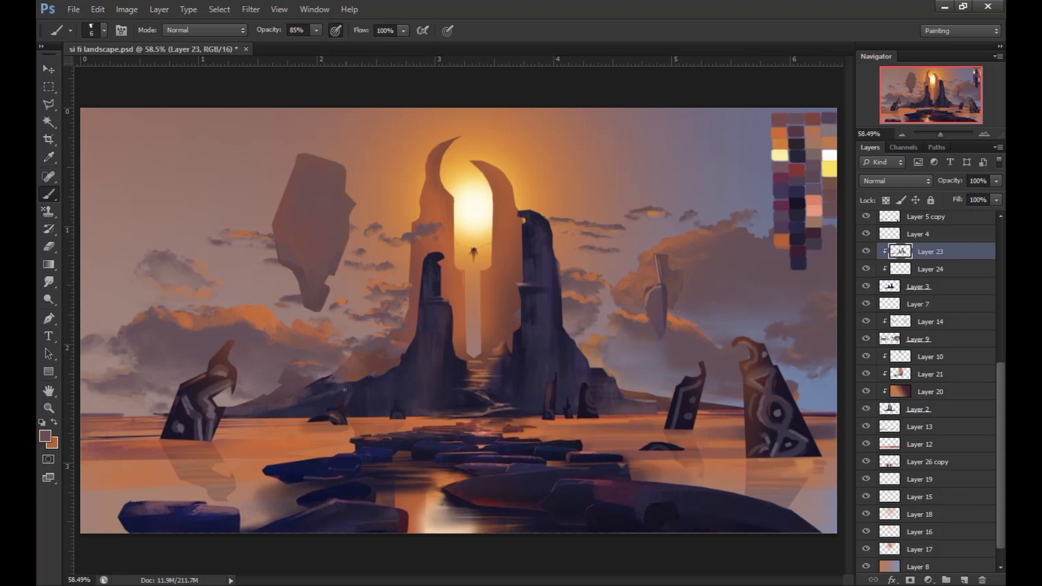
- On Layer 39, outline three small rock shards across the sky and fill them
scroll(998, 414, up, 5)
click(922, 348)
key(l)
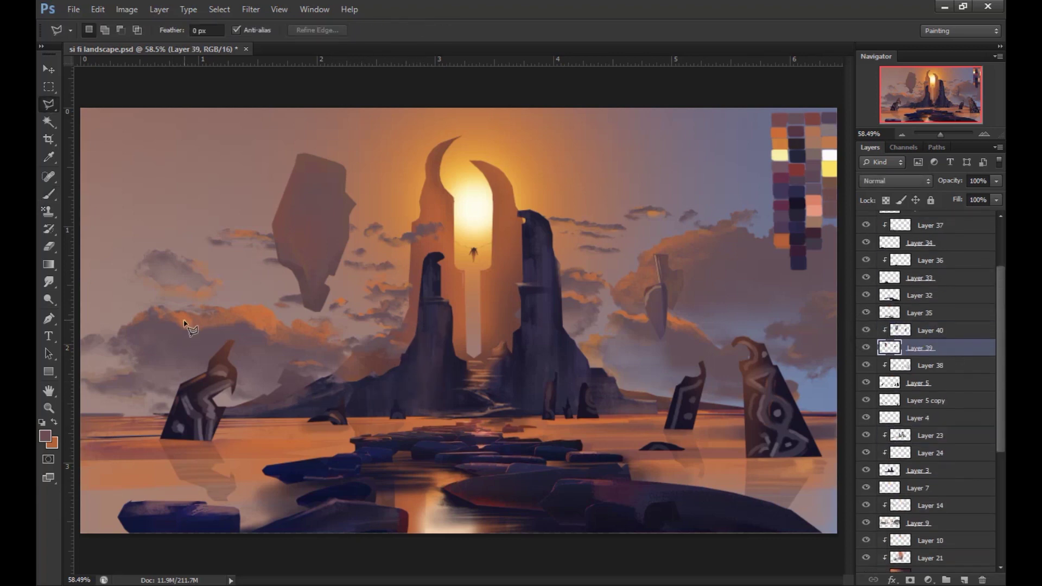
key(Return)
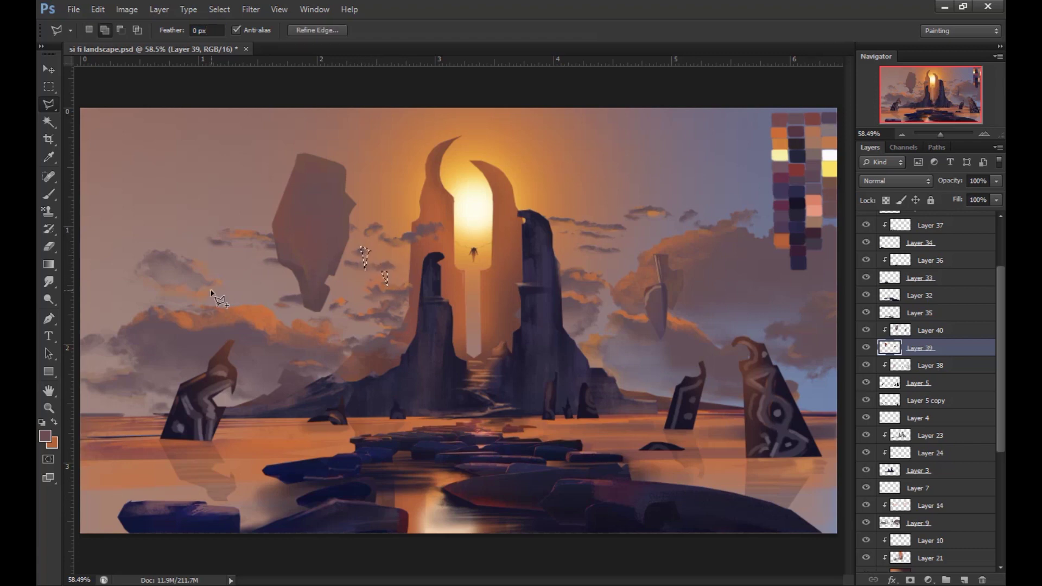
drag(220, 296, 220, 298)
drag(628, 271, 628, 272)
drag(785, 315, 770, 311)
key(Return)
key(alt+BackSpace)
key(ctrl+d)
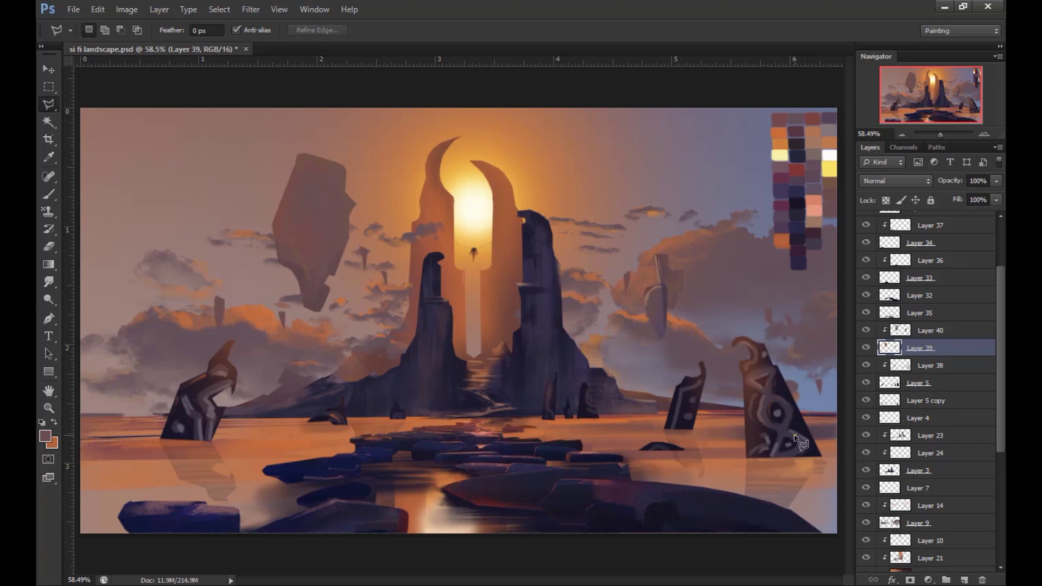
- Pick a new painting colour and a 45 px brush preset
key(b)
click(45, 436)
click(477, 330)
click(104, 30)
scroll(585, 236, down, 5)
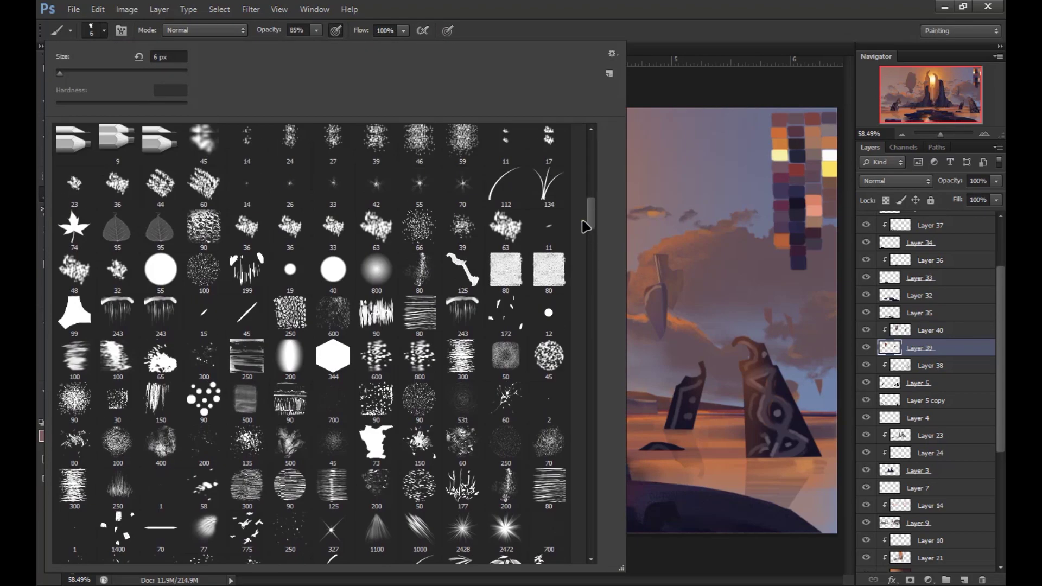
double_click(549, 242)
- Shade the shards on Layer 40 with a colour sampled from the floating rocks, erasing where needed
key(alt+bracketright)
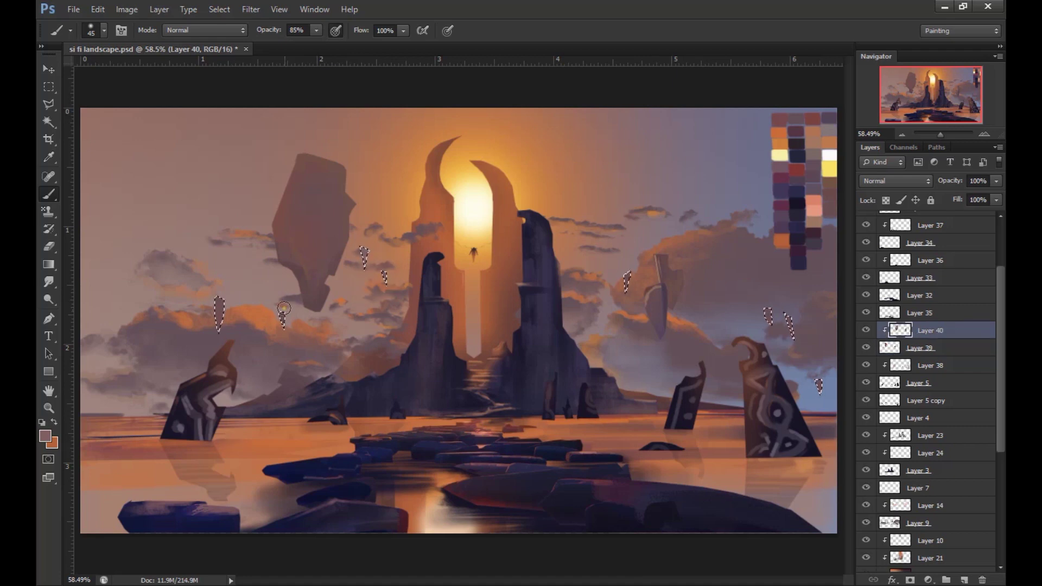
alt+click(770, 315)
key(ctrl+d)
key(e)
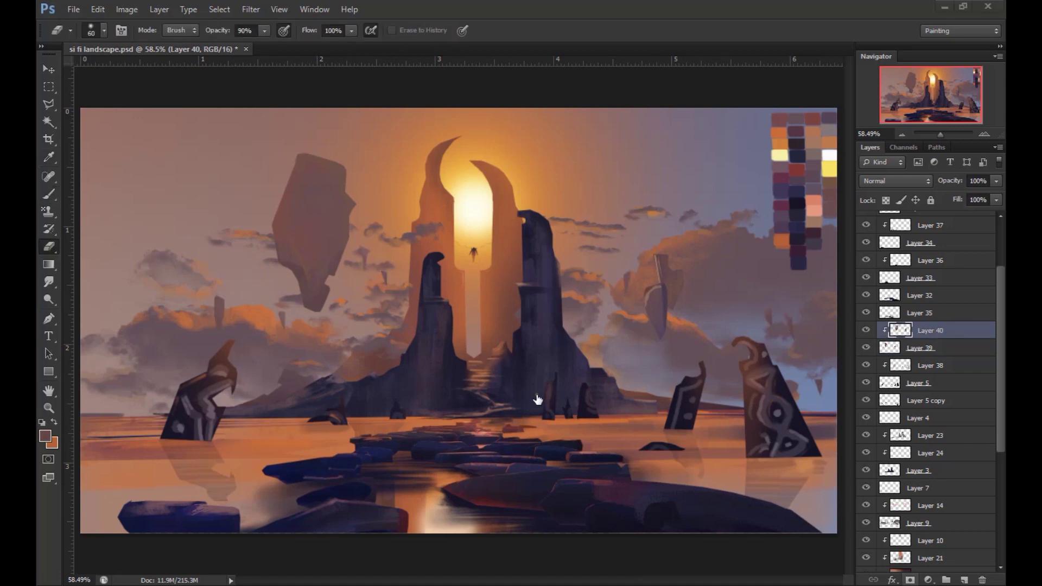
click(947, 365)
key(b)
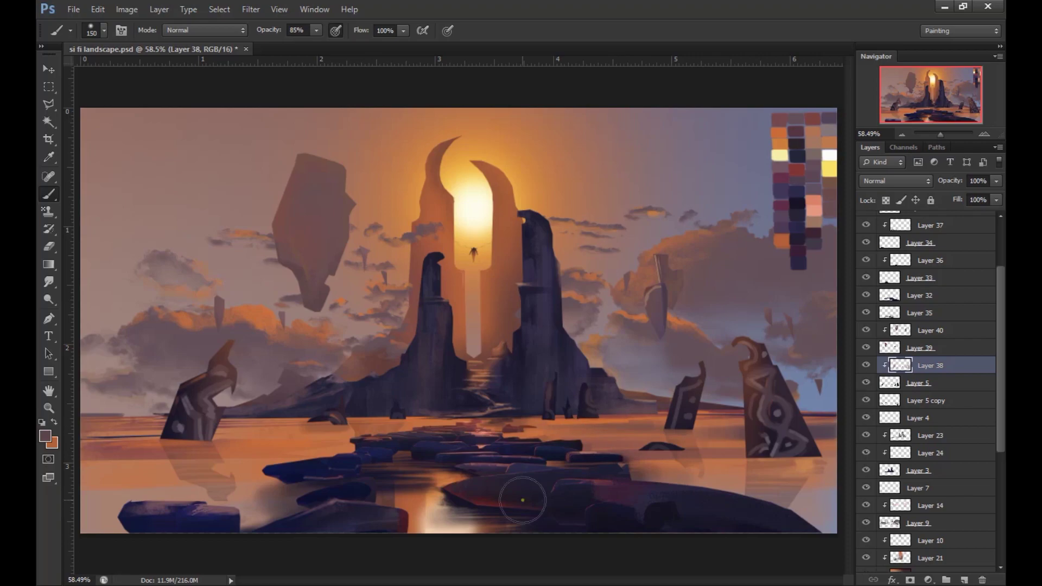
right_click(608, 250)
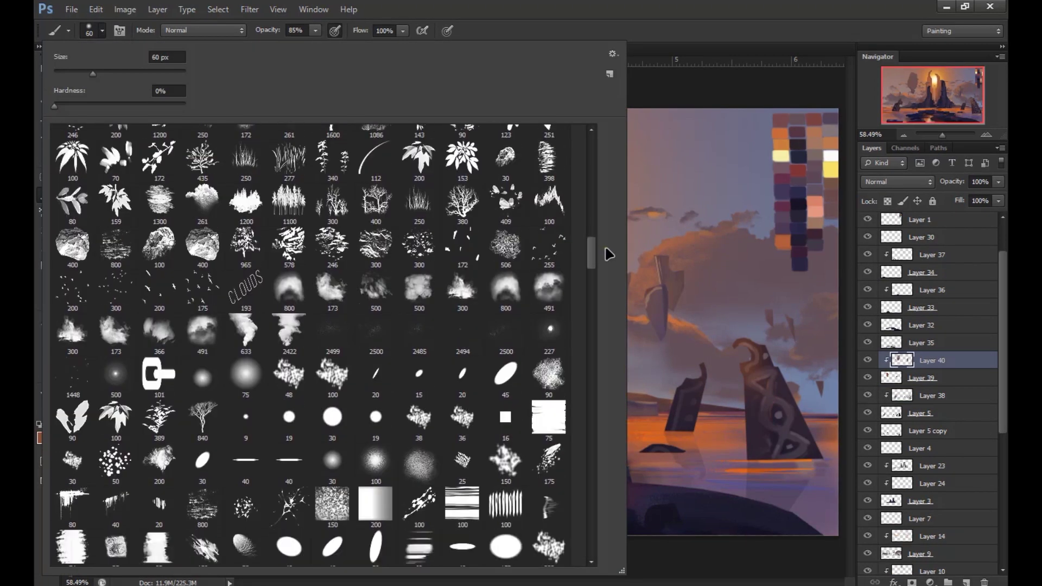
- Hide Layers 23 and 24, add a new mist layer and pick a light pink colour
key(Escape)
scroll(934, 380, down, 1)
mouse_move(867, 437)
mouse_down()
mouse_move(867, 475)
mouse_move(867, 437)
mouse_up()
key(ctrl+shift+alt+n)
key(i)
click(184, 361)
key(Return)
key(b)
- Brush pink mist around the central rocks and water, then lower the layer opacity to about 50%
mouse_move(641, 396)
mouse_down()
mouse_move(559, 374)
mouse_move(489, 407)
mouse_move(354, 390)
mouse_up()
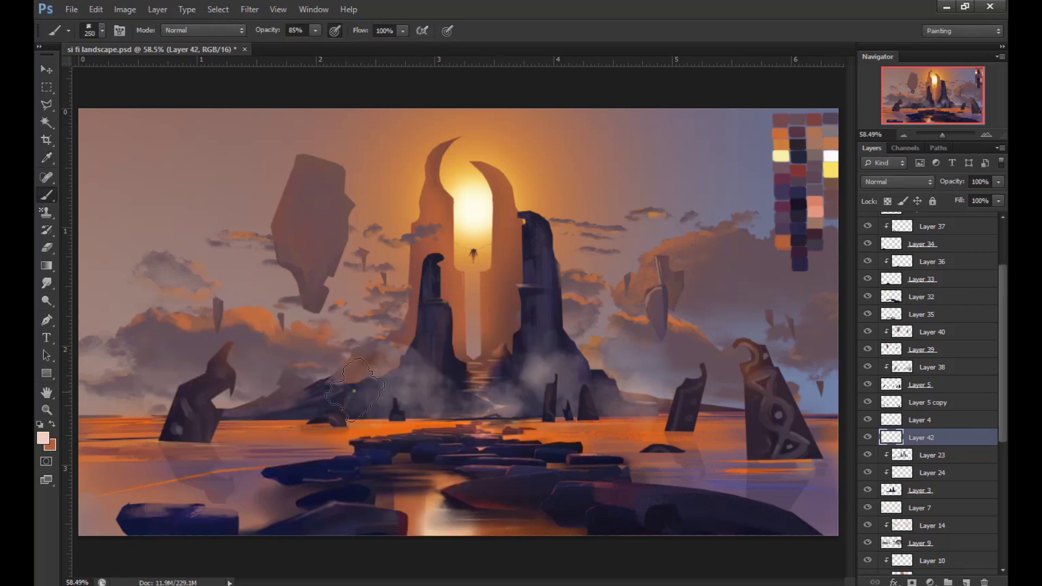
key(ctrl+alt+z)
key(ctrl+alt+z)
key(bracketright)
key(bracketright)
key(bracketright)
key(F5)
key(F5)
mouse_move(662, 375)
mouse_down()
mouse_move(592, 391)
mouse_move(278, 415)
mouse_up()
key(bracketleft)
key(bracketleft)
key(bracketleft)
key(bracketleft)
key(bracketleft)
key(bracketleft)
key(bracketright)
key(bracketright)
key(bracketright)
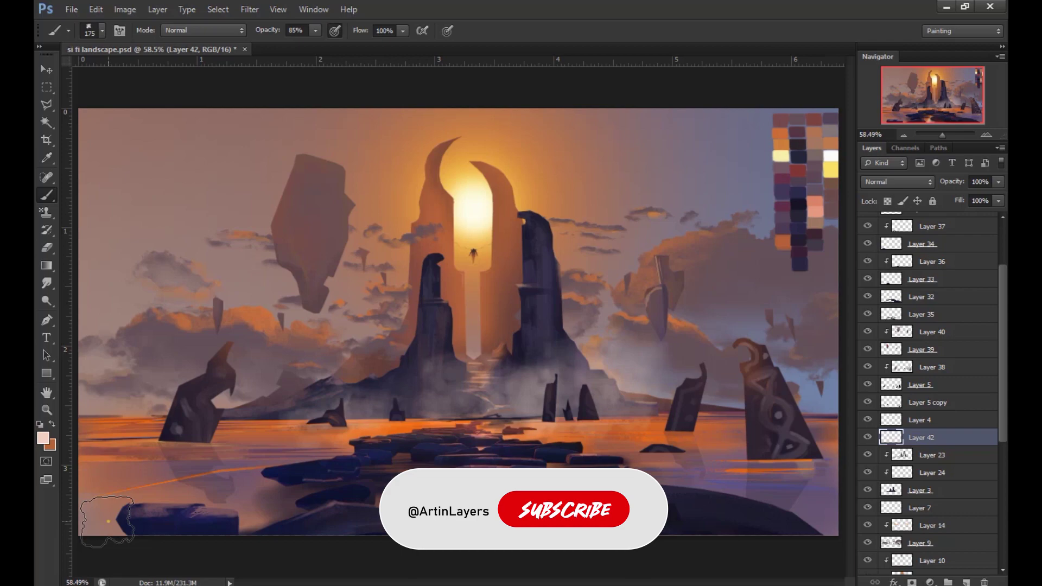
drag(999, 182, 974, 202)
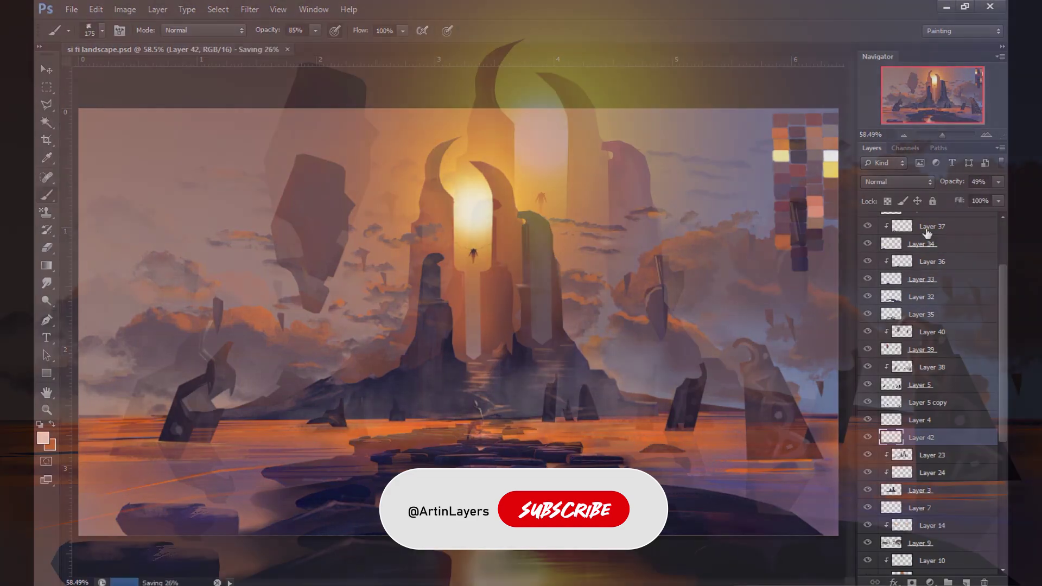